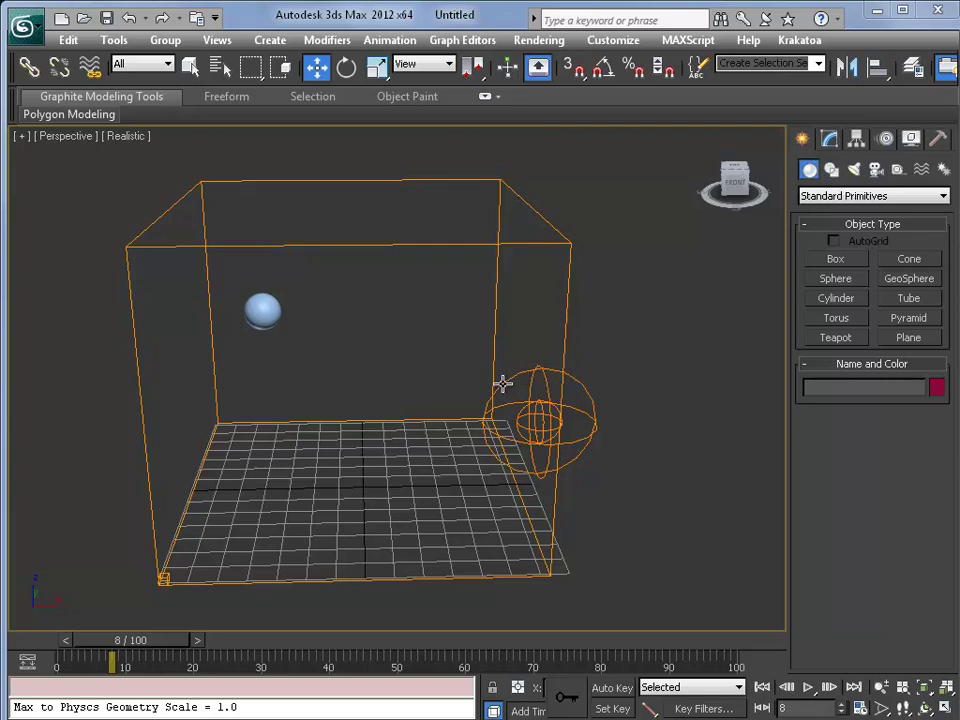
- Inspect the FumeFX grid, source sphere and small blue sphere, scrubbing frames to watch the sphere move
{"action": "middle_click_drag", "start_coordinate": [470, 399], "coordinate": [491, 400]}
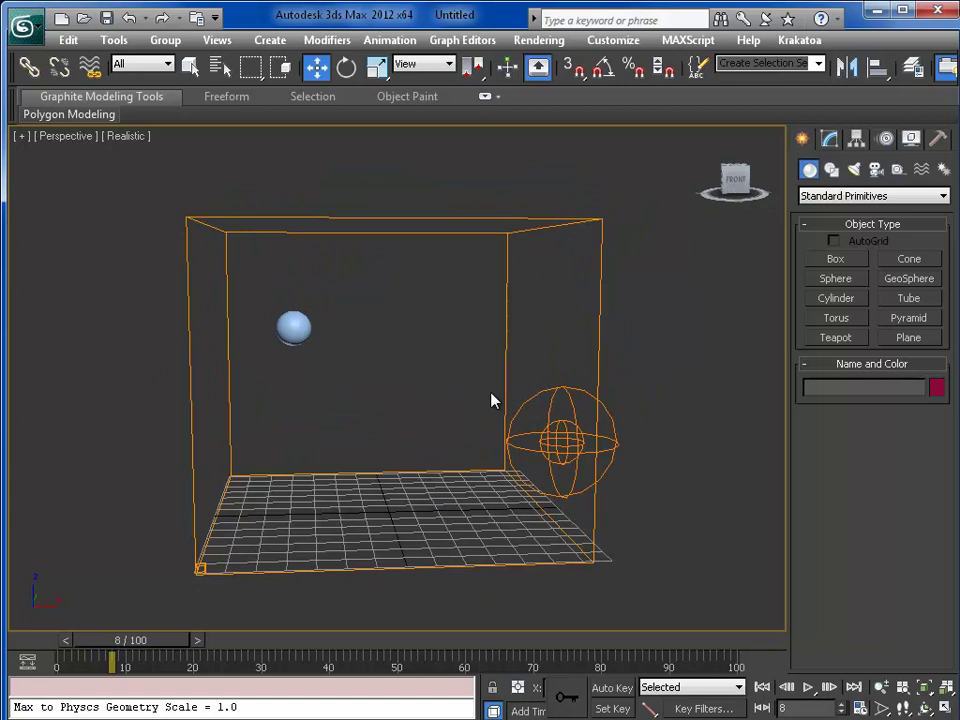
{"action": "left_click_drag", "start_coordinate": [444, 234], "coordinate": [465, 285]}
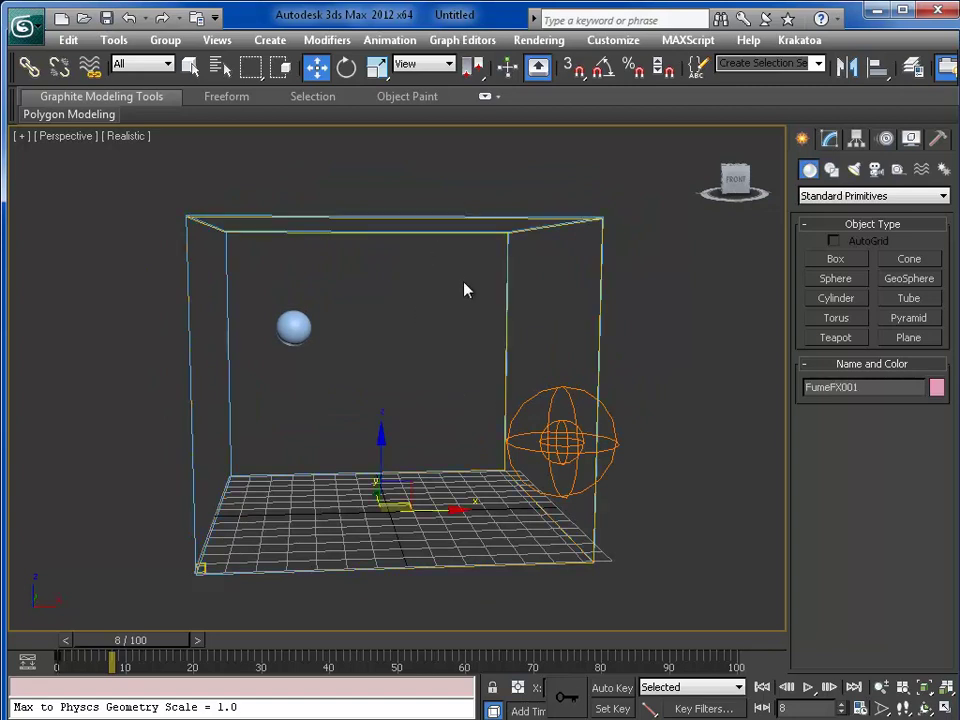
{"action": "left_click", "coordinate": [541, 393]}
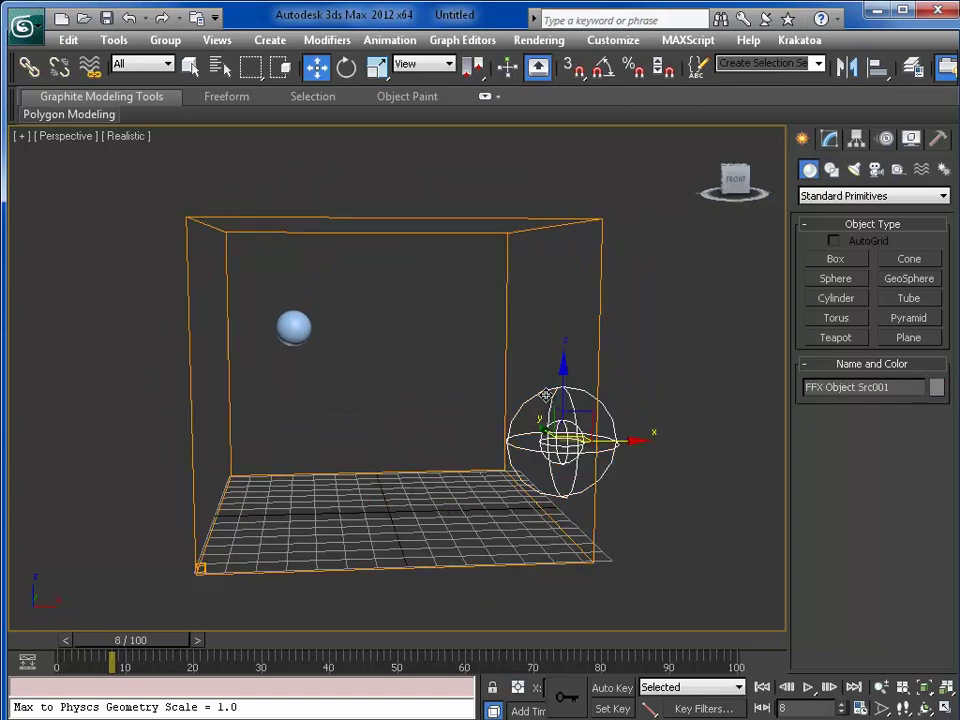
{"action": "left_click", "coordinate": [305, 338]}
{"action": "middle_click_drag", "start_coordinate": [404, 360], "coordinate": [185, 630], "text": "alt"}
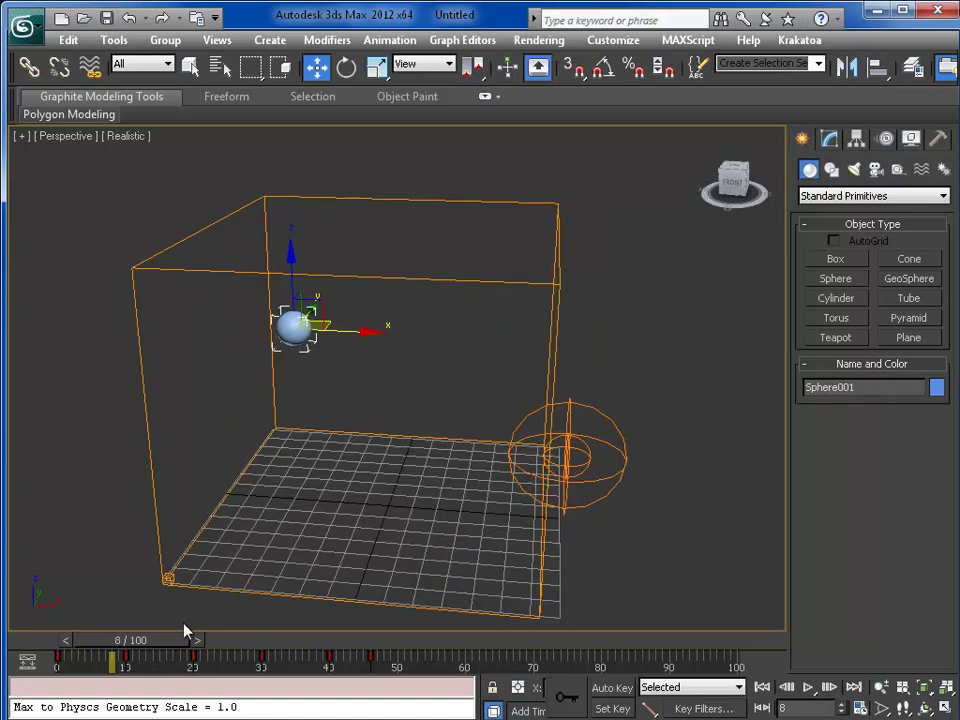
{"action": "left_click_drag", "start_coordinate": [147, 652], "coordinate": [60, 645]}
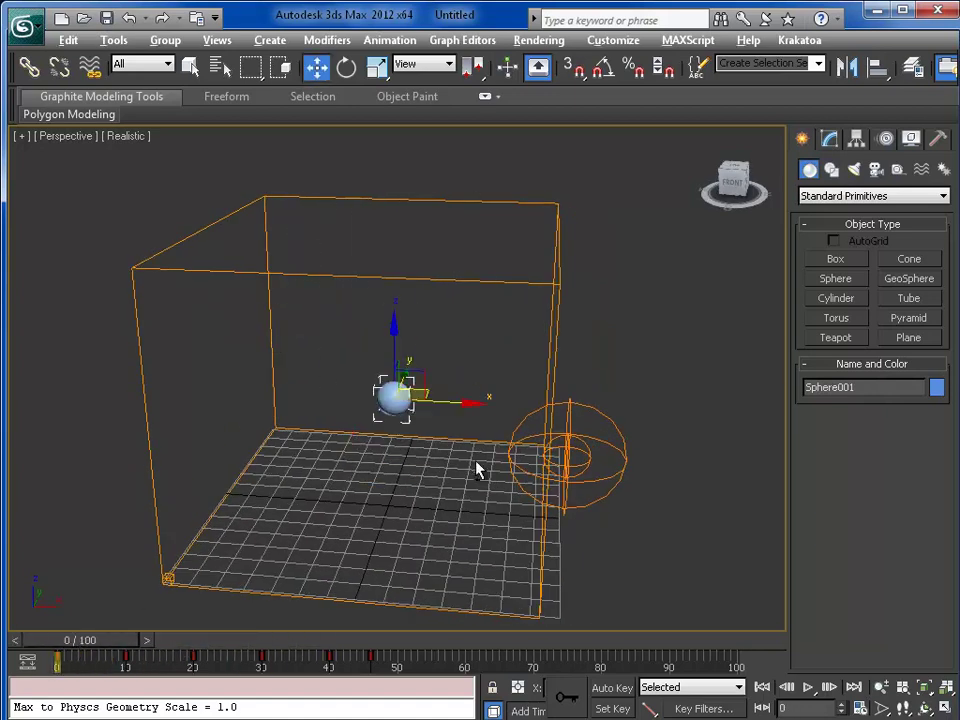
{"action": "middle_click_drag", "start_coordinate": [476, 467], "coordinate": [460, 440], "text": "alt"}
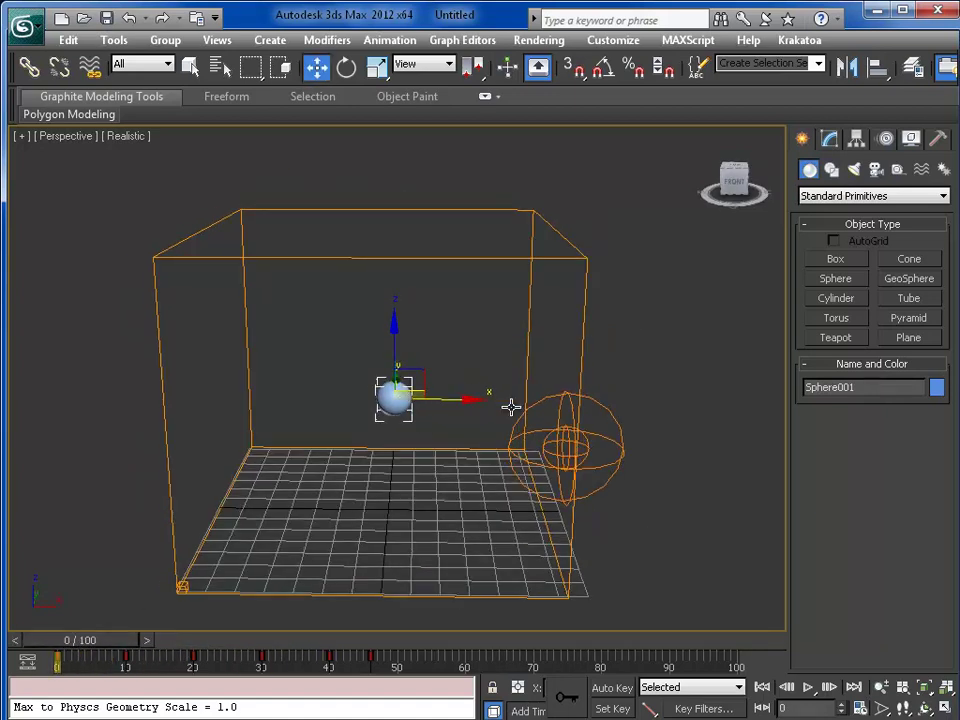
{"action": "left_click", "coordinate": [489, 230]}
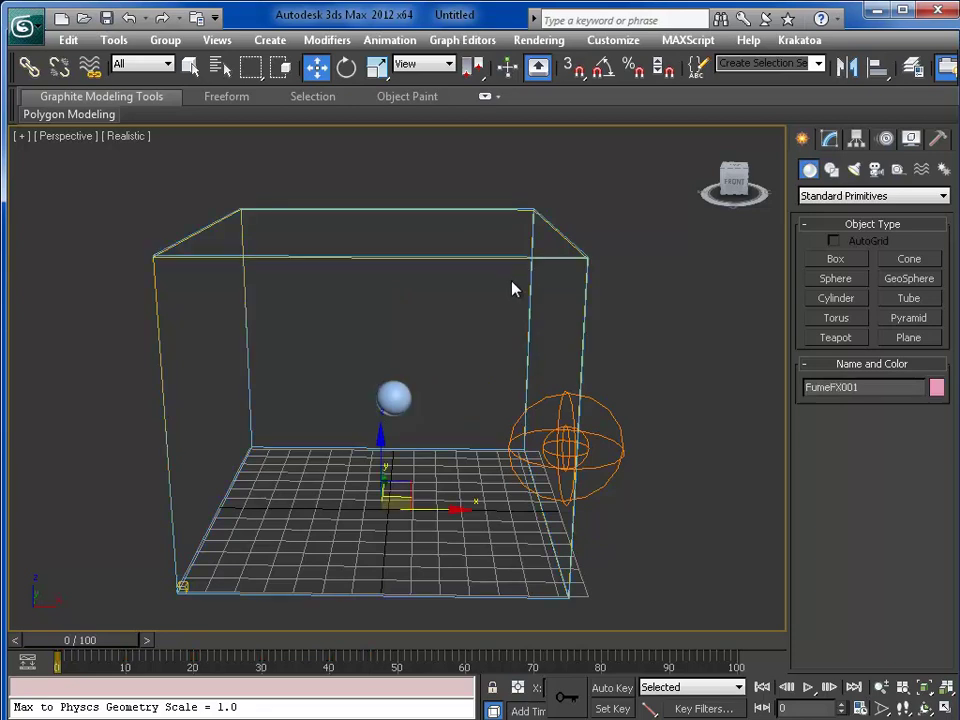
- Open FumeFX001's FumeFX UI and Output Preview, then scrub frames to preview the smoke
{"action": "left_click", "coordinate": [829, 138]}
{"action": "left_click", "coordinate": [878, 408]}
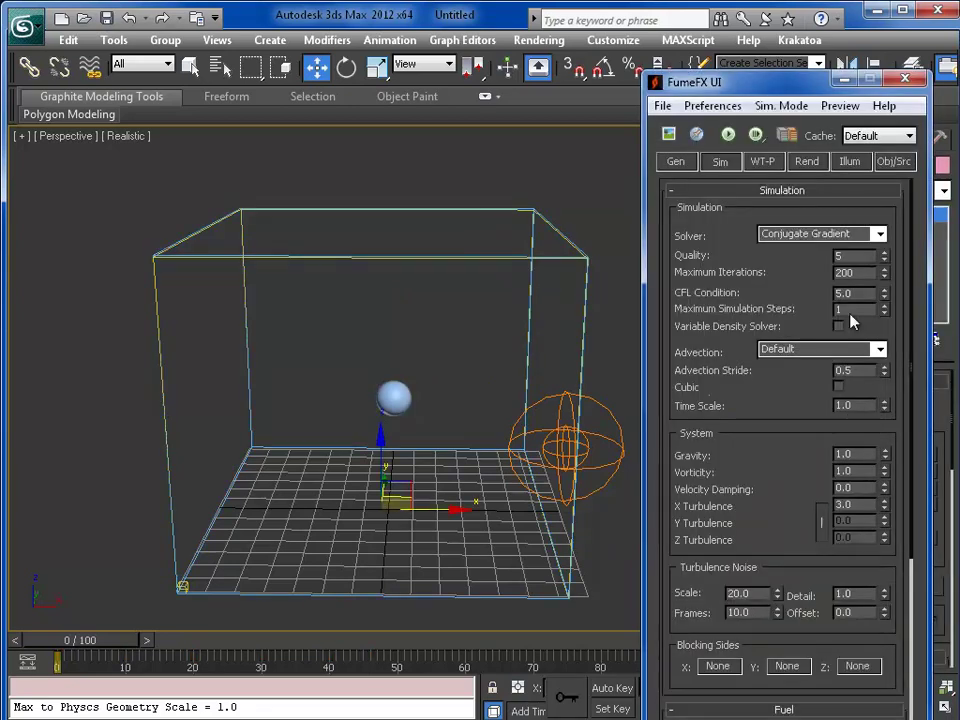
{"action": "left_click", "coordinate": [669, 134]}
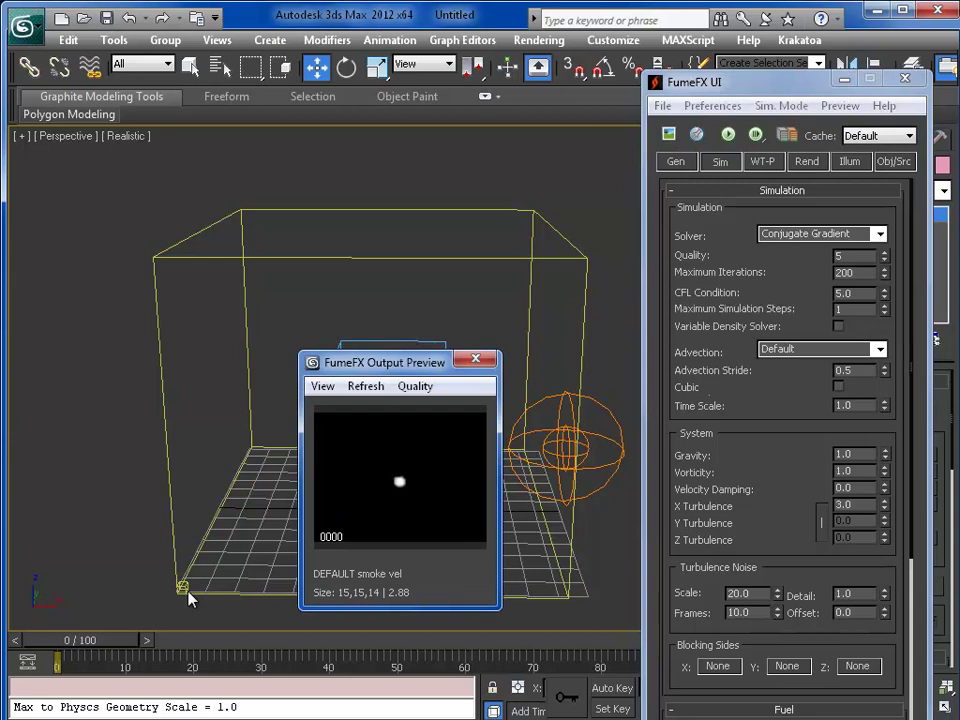
{"action": "left_click_drag", "start_coordinate": [80, 655], "coordinate": [45, 655]}
- Close the Mirror dialog and both FumeFX windows, then orbit higher to see the grid
{"action": "left_click", "coordinate": [847, 63]}
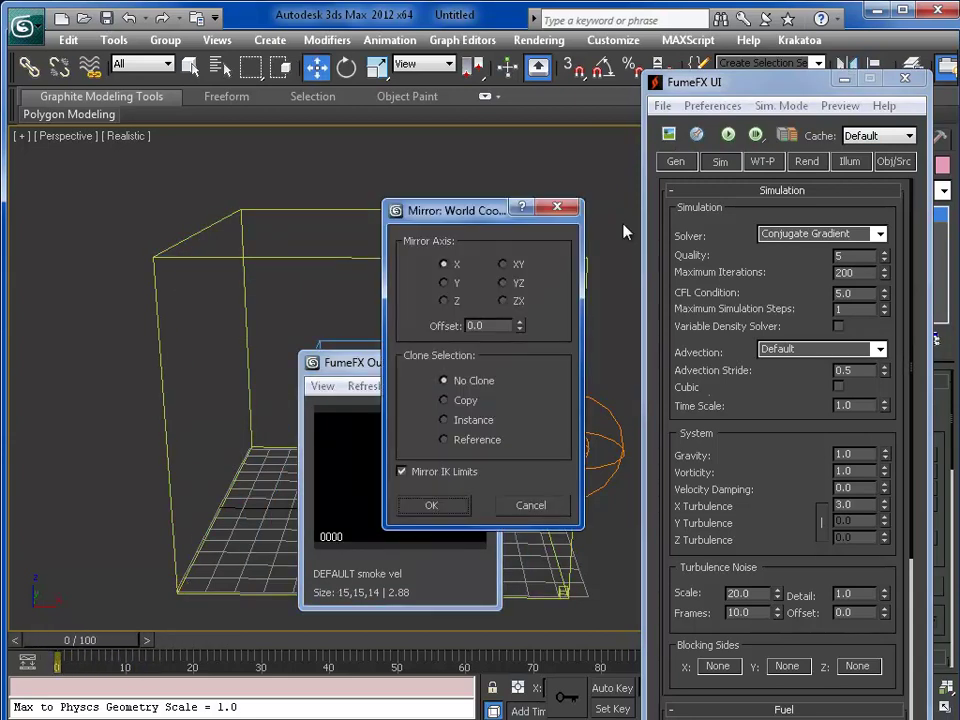
{"action": "left_click", "coordinate": [566, 209]}
{"action": "left_click", "coordinate": [905, 79]}
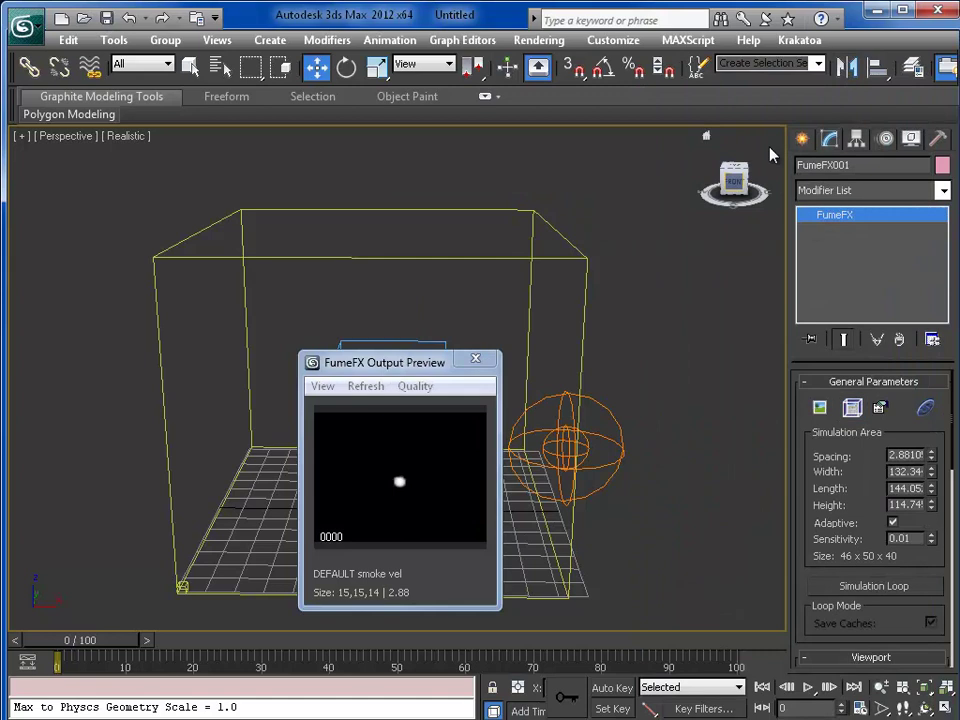
{"action": "left_click", "coordinate": [485, 364]}
{"action": "middle_click_drag", "start_coordinate": [562, 390], "coordinate": [531, 495], "text": "alt"}
{"action": "mouse_move", "coordinate": [553, 422]}
{"action": "middle_mouse_down", "text": "alt"}
{"action": "mouse_move", "coordinate": [579, 392]}
{"action": "mouse_move", "coordinate": [561, 418]}
{"action": "mouse_move", "coordinate": [598, 430]}
{"action": "mouse_move", "coordinate": [594, 401]}
{"action": "mouse_move", "coordinate": [574, 439]}
{"action": "mouse_move", "coordinate": [598, 429]}
{"action": "mouse_move", "coordinate": [562, 418]}
{"action": "middle_mouse_up", "text": "alt"}
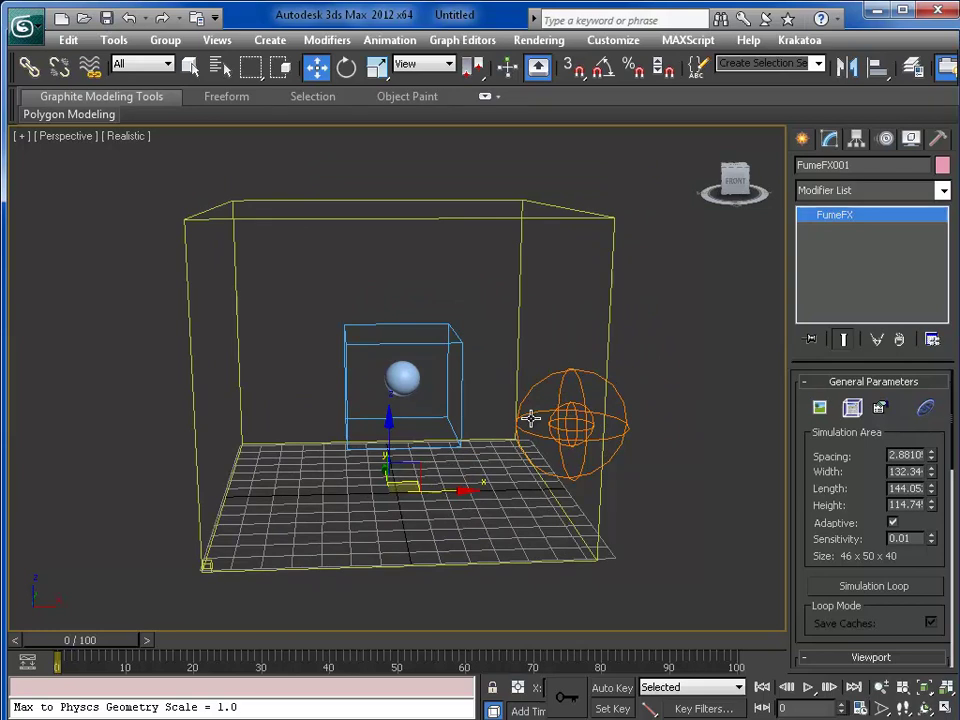
- Open Particle View with 6, fit its window, and add an Empty Flow as PF Source 001
{"action": "key", "text": "6"}
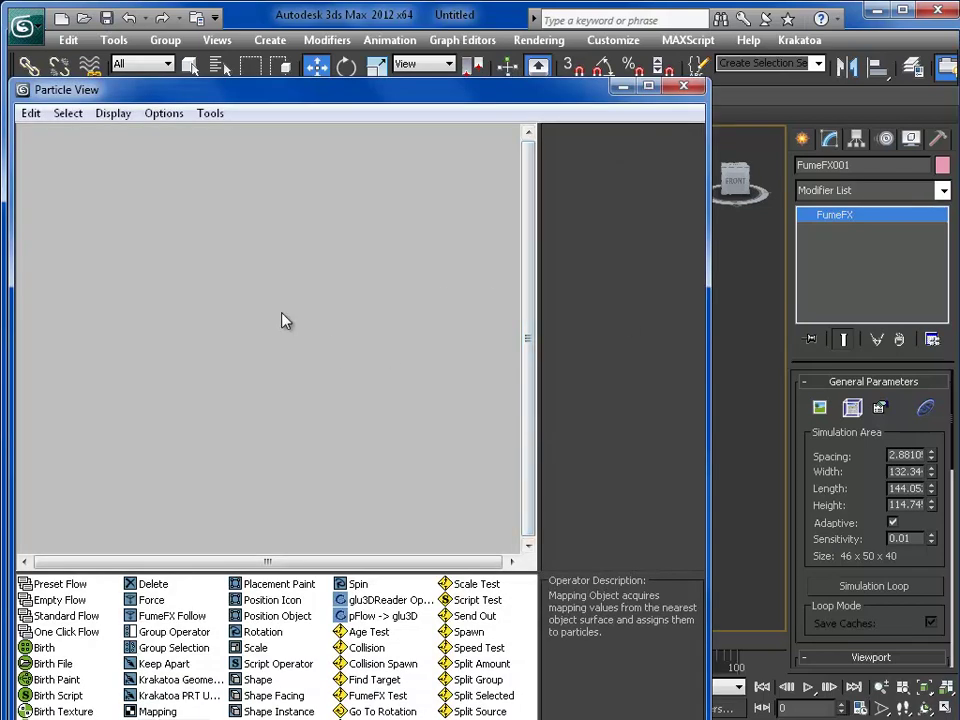
{"action": "left_click_drag", "start_coordinate": [266, 92], "coordinate": [262, 53]}
{"action": "left_click_drag", "start_coordinate": [160, 719], "coordinate": [165, 706]}
{"action": "left_click_drag", "start_coordinate": [60, 461], "coordinate": [130, 225]}
{"action": "left_click_drag", "start_coordinate": [180, 169], "coordinate": [182, 202]}
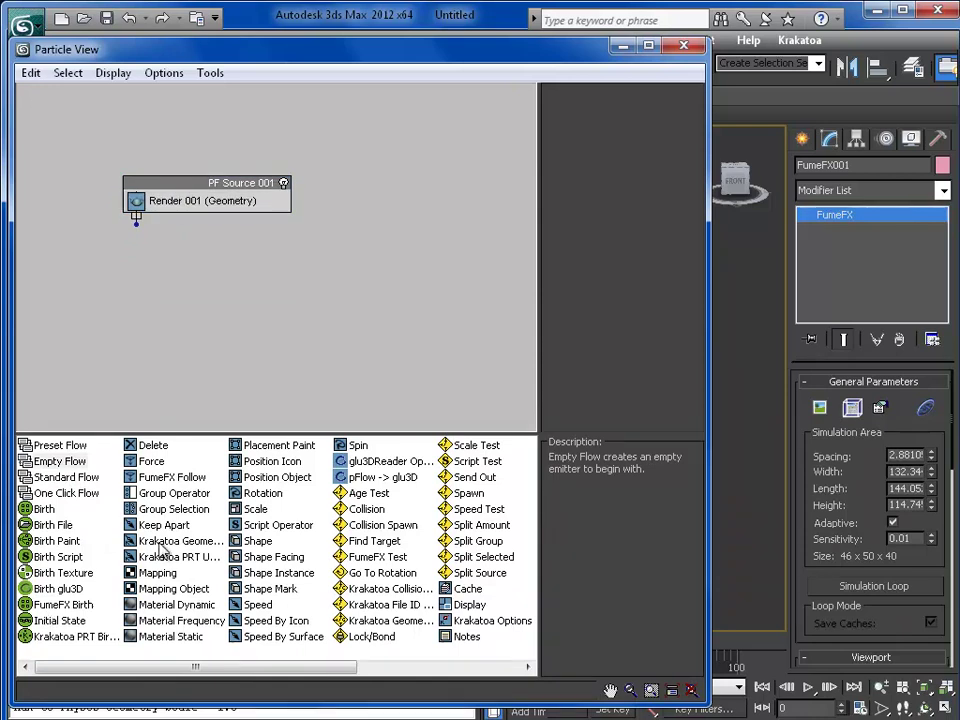
- Add an event with FumeFX Birth and FumeFX Follow, wired from PF Source 001
{"action": "left_click_drag", "start_coordinate": [80, 610], "coordinate": [133, 283]}
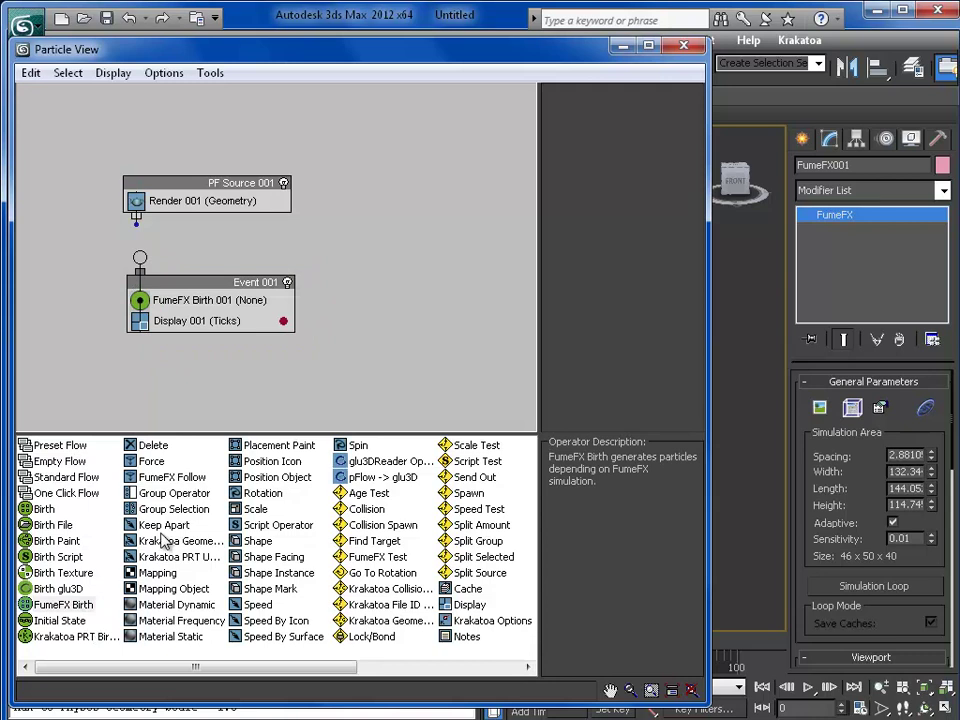
{"action": "left_click_drag", "start_coordinate": [172, 477], "coordinate": [150, 321]}
{"action": "left_click", "coordinate": [145, 300]}
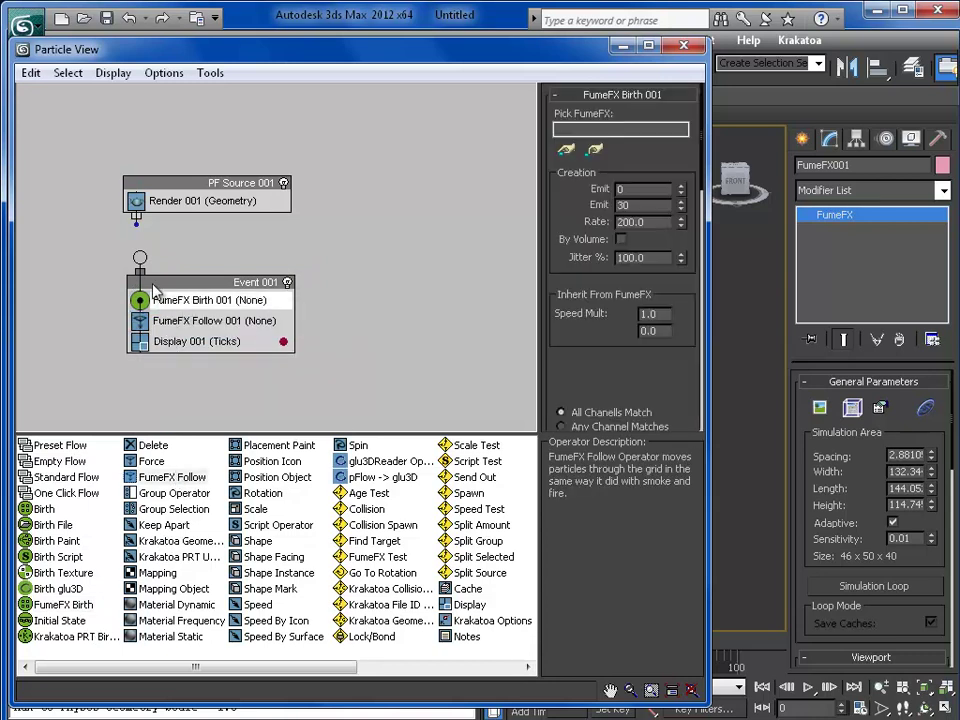
{"action": "left_click_drag", "start_coordinate": [140, 257], "coordinate": [129, 217]}
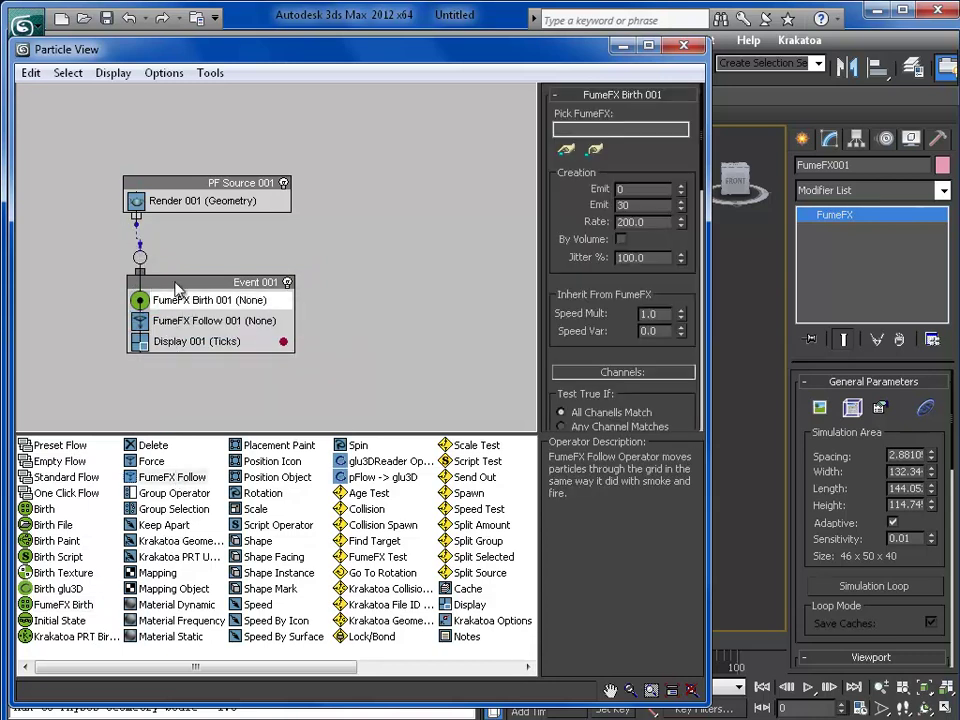
{"action": "left_click", "coordinate": [138, 236]}
- Pick FumeFX001 as the FumeFX Birth source and review its smoke channel settings
{"action": "left_click", "coordinate": [566, 150]}
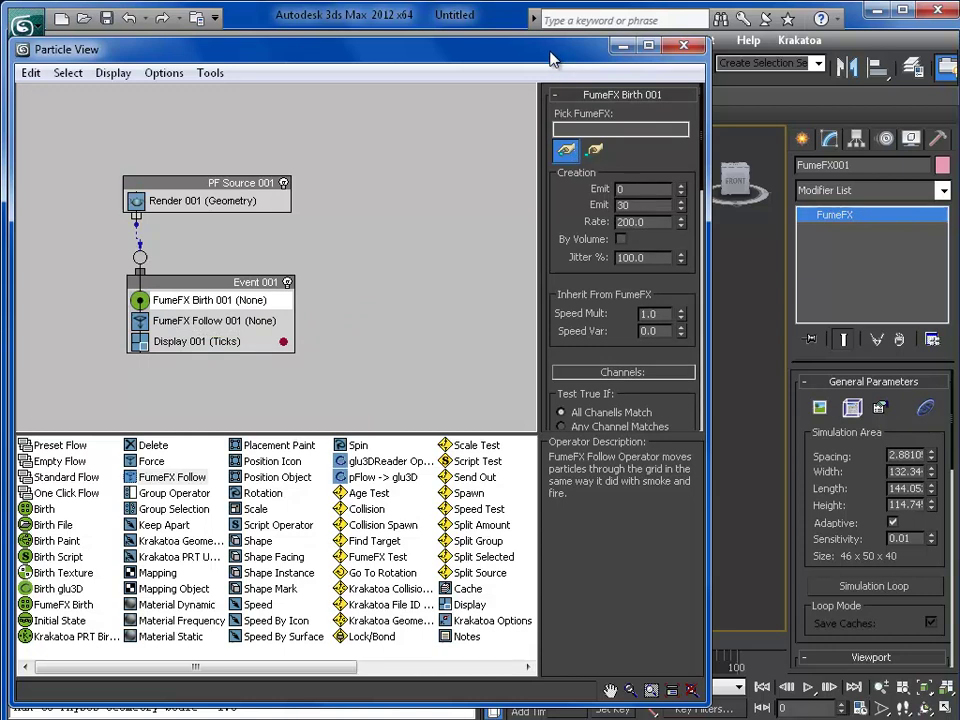
{"action": "left_click_drag", "start_coordinate": [450, 49], "coordinate": [266, 63]}
{"action": "left_click", "coordinate": [608, 333]}
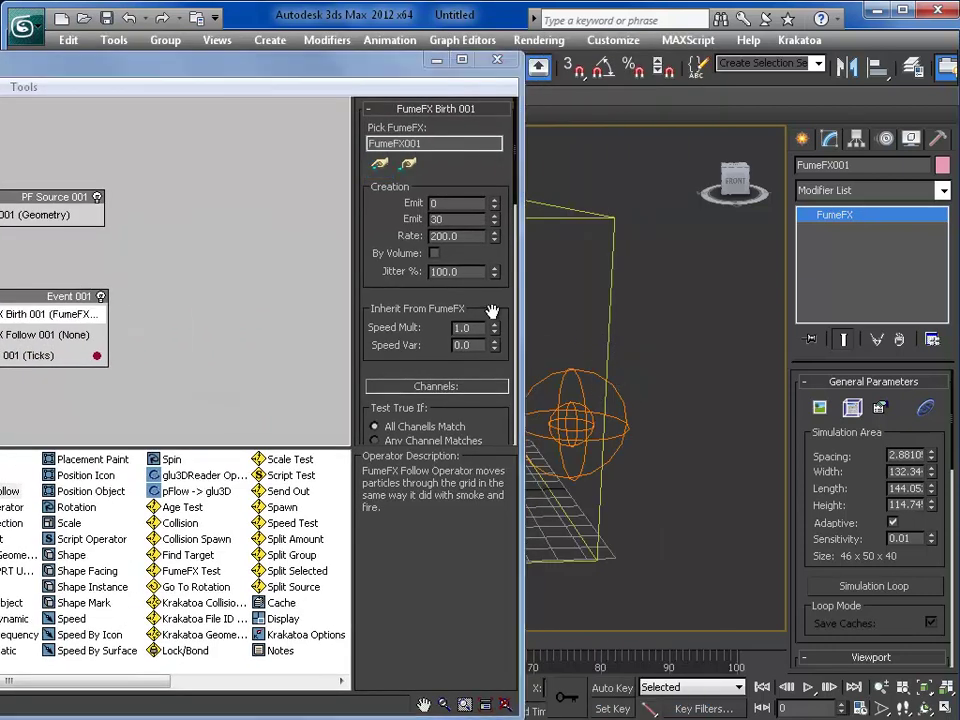
{"action": "left_click_drag", "start_coordinate": [400, 327], "coordinate": [405, 91]}
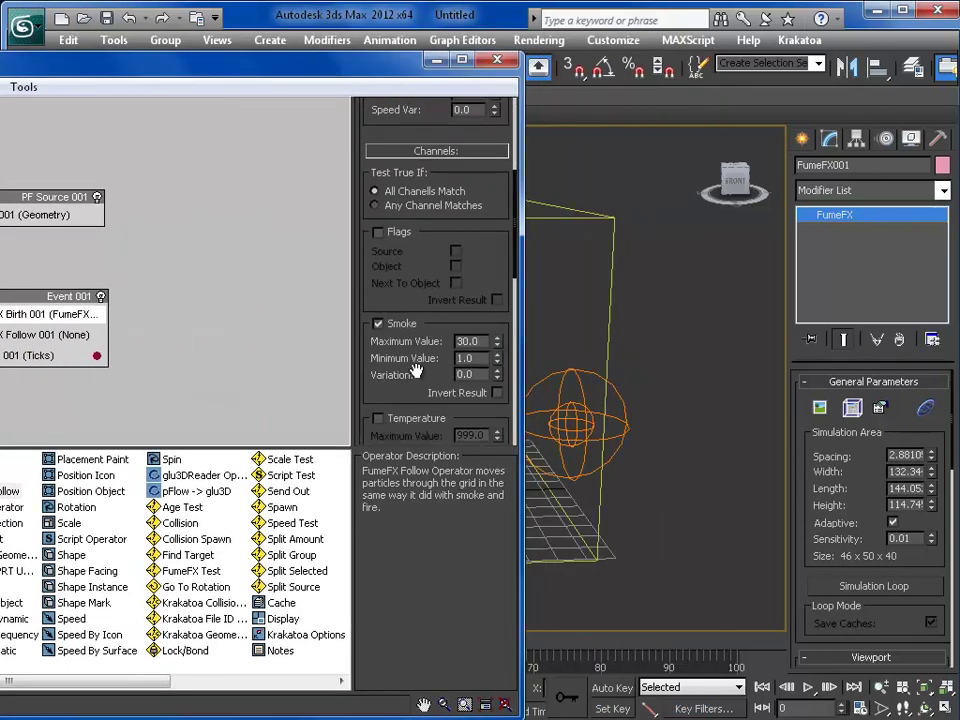
{"action": "left_click_drag", "start_coordinate": [413, 369], "coordinate": [439, 444]}
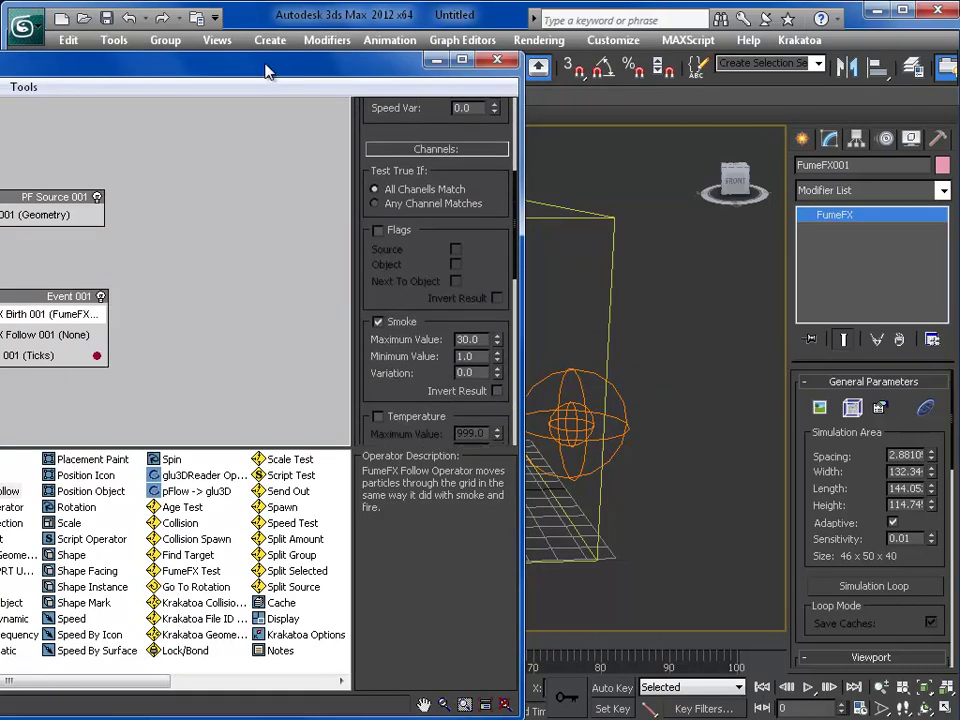
{"action": "left_click_drag", "start_coordinate": [266, 70], "coordinate": [602, 34]}
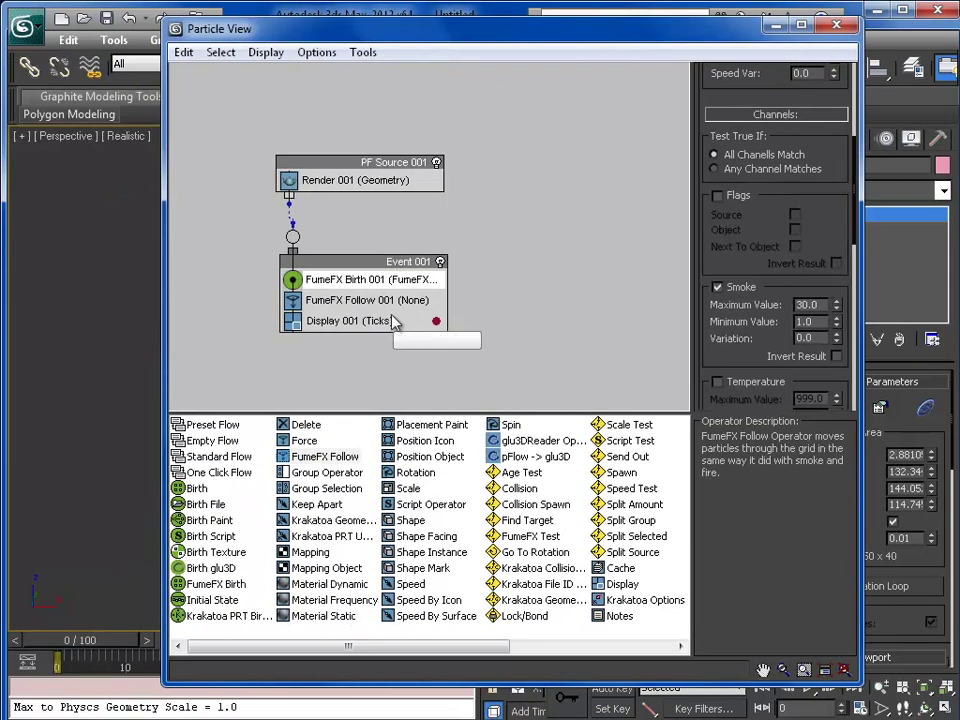
- Point FumeFX Follow 001 at the FumeFX001 grid and turn on If Out Of Grid deletion
{"action": "left_click", "coordinate": [343, 301]}
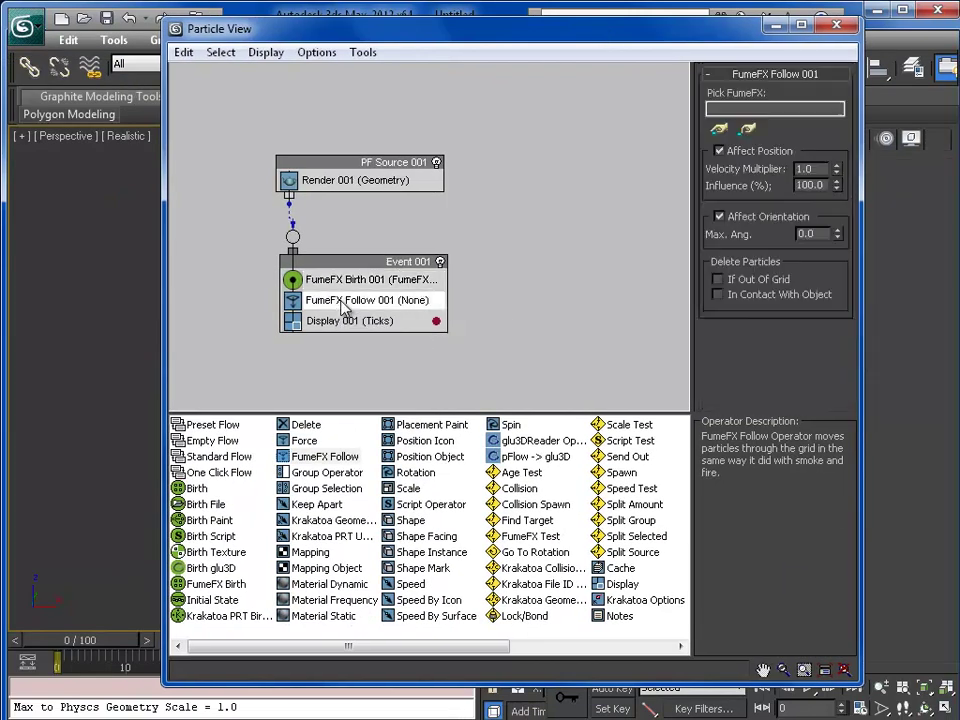
{"action": "left_click", "coordinate": [718, 135]}
{"action": "left_click_drag", "start_coordinate": [560, 28], "coordinate": [168, 110]}
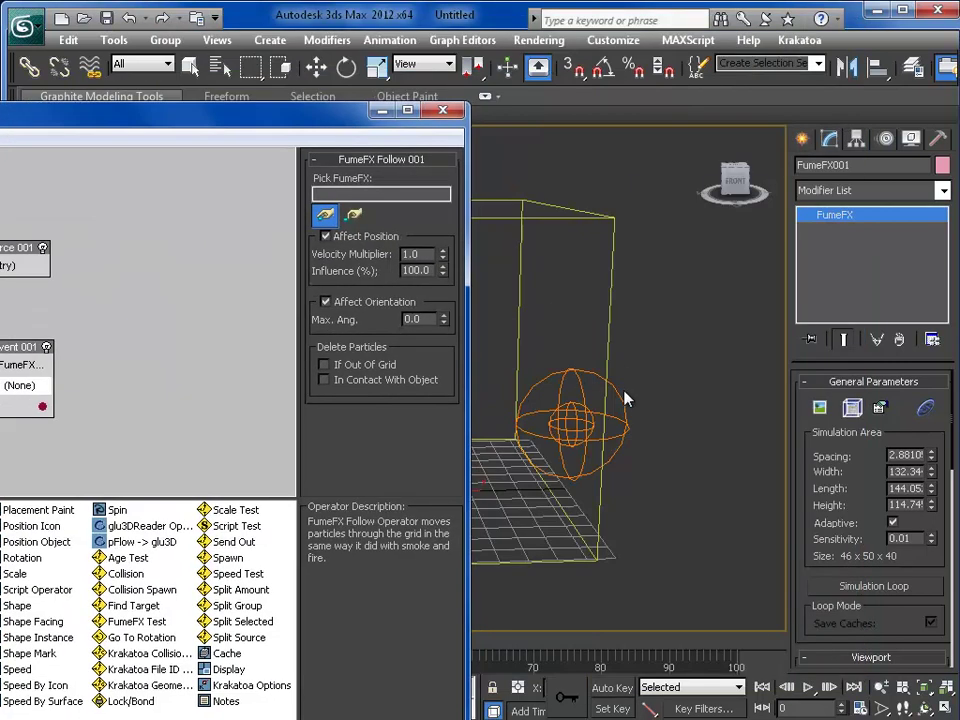
{"action": "left_click", "coordinate": [612, 308]}
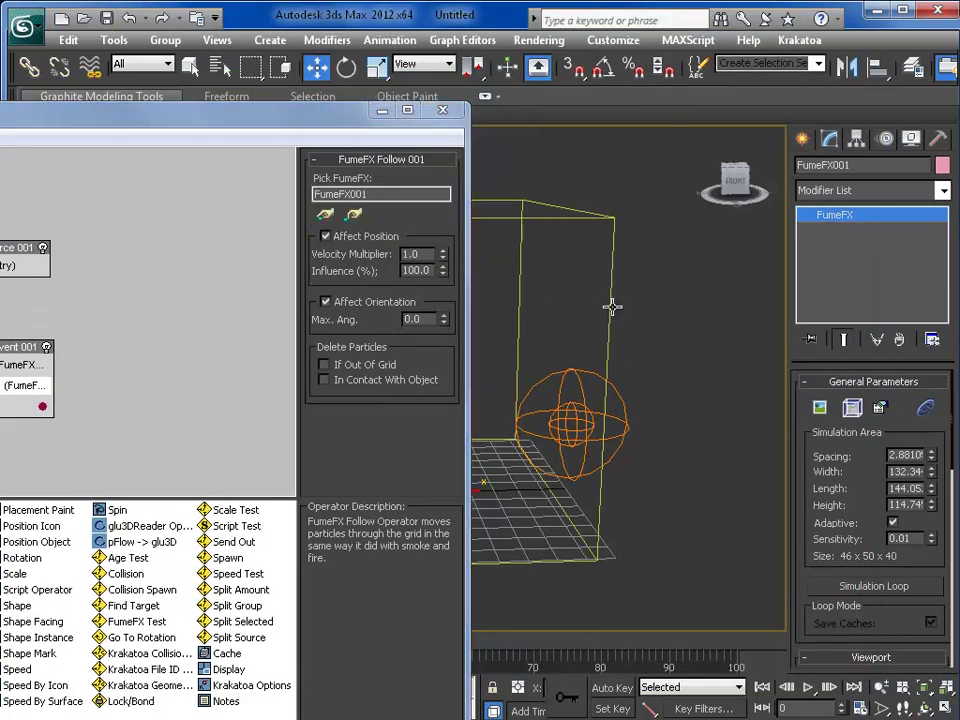
{"action": "left_click", "coordinate": [325, 365]}
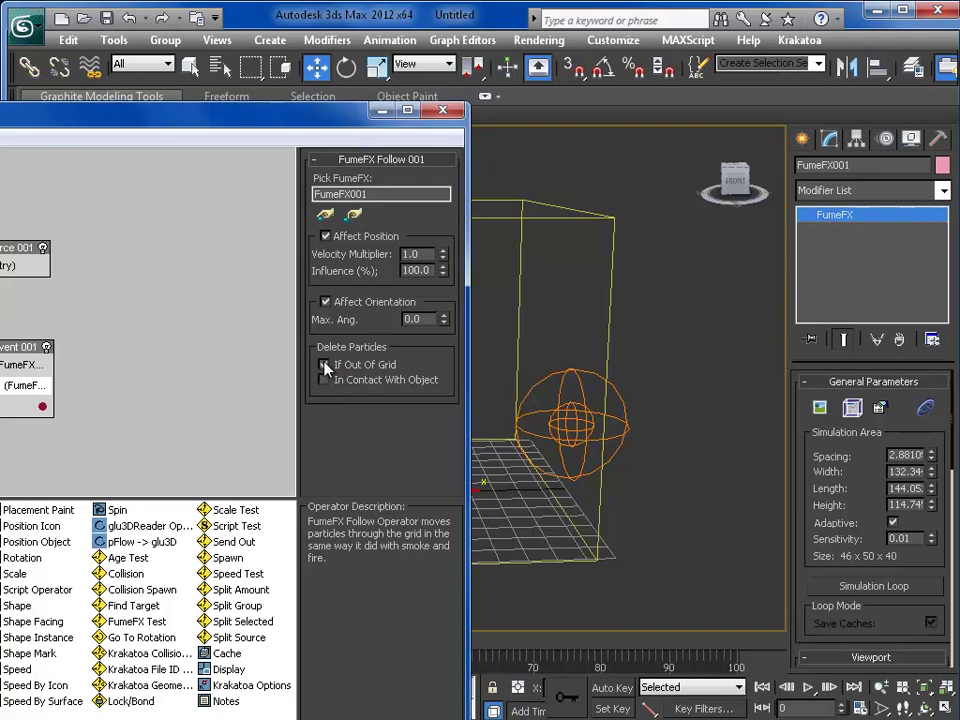
{"action": "left_click_drag", "start_coordinate": [275, 112], "coordinate": [595, 36]}
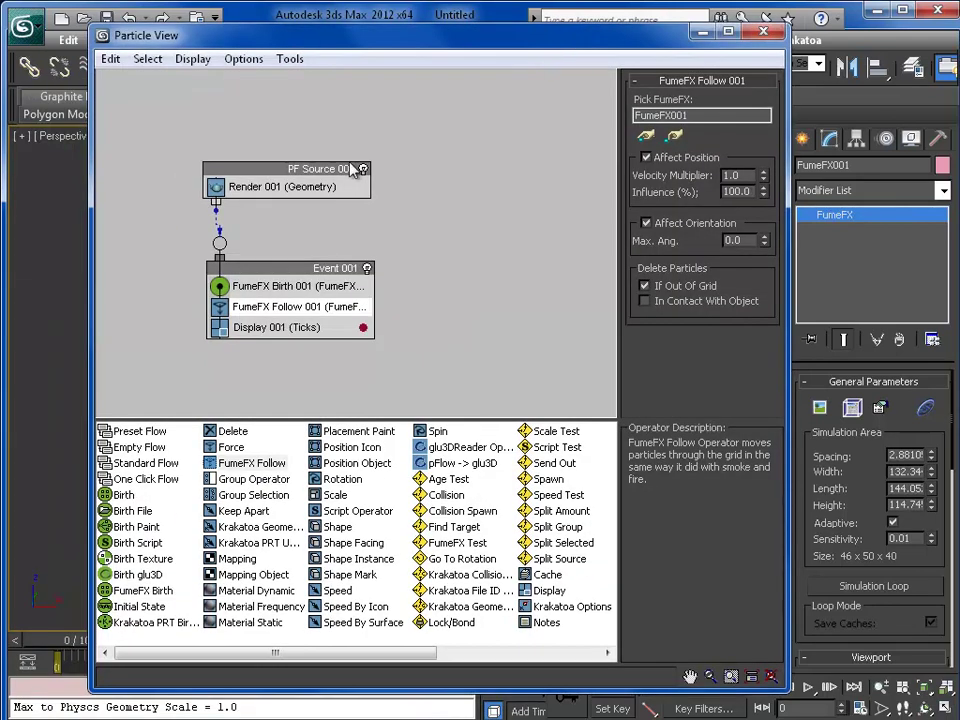
- Select PF Source 001 and scroll its parameters up to the Emission rollout's quantity multipliers
{"action": "left_click", "coordinate": [308, 172]}
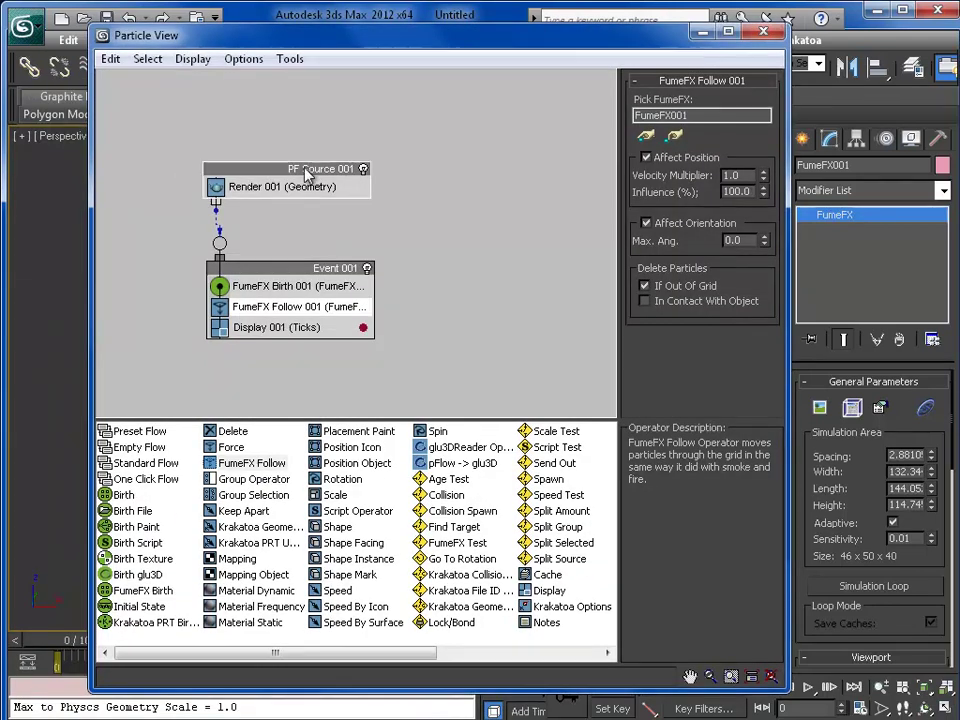
{"action": "scroll", "coordinate": [649, 195], "scroll_direction": "up", "scroll_amount": 2}
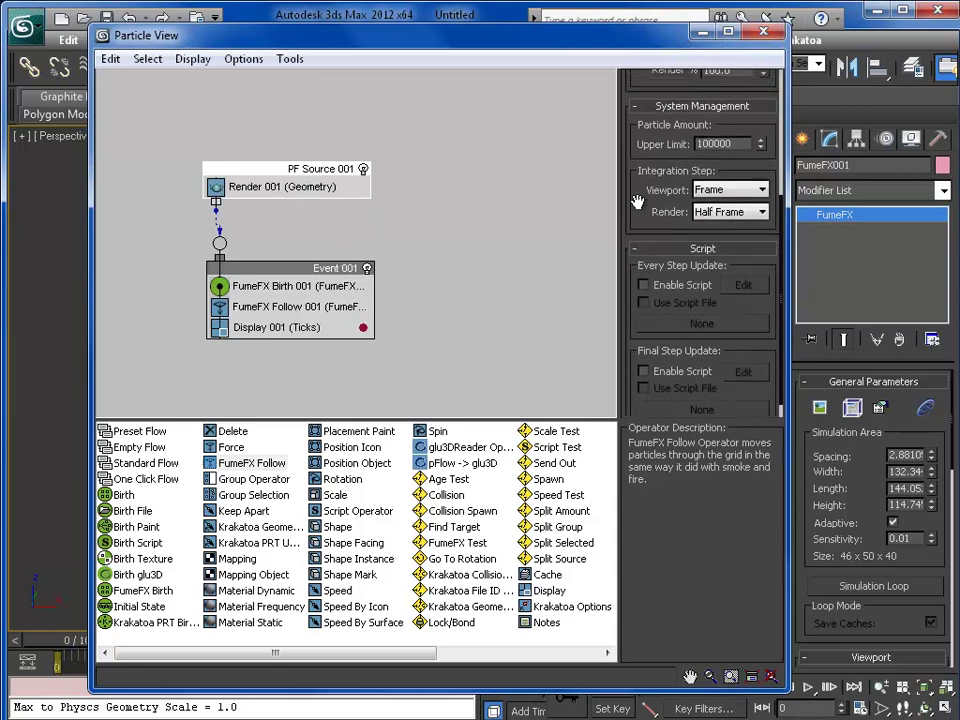
{"action": "scroll", "coordinate": [634, 191], "scroll_direction": "up", "scroll_amount": 5}
{"action": "scroll", "coordinate": [677, 214], "scroll_direction": "up", "scroll_amount": 2}
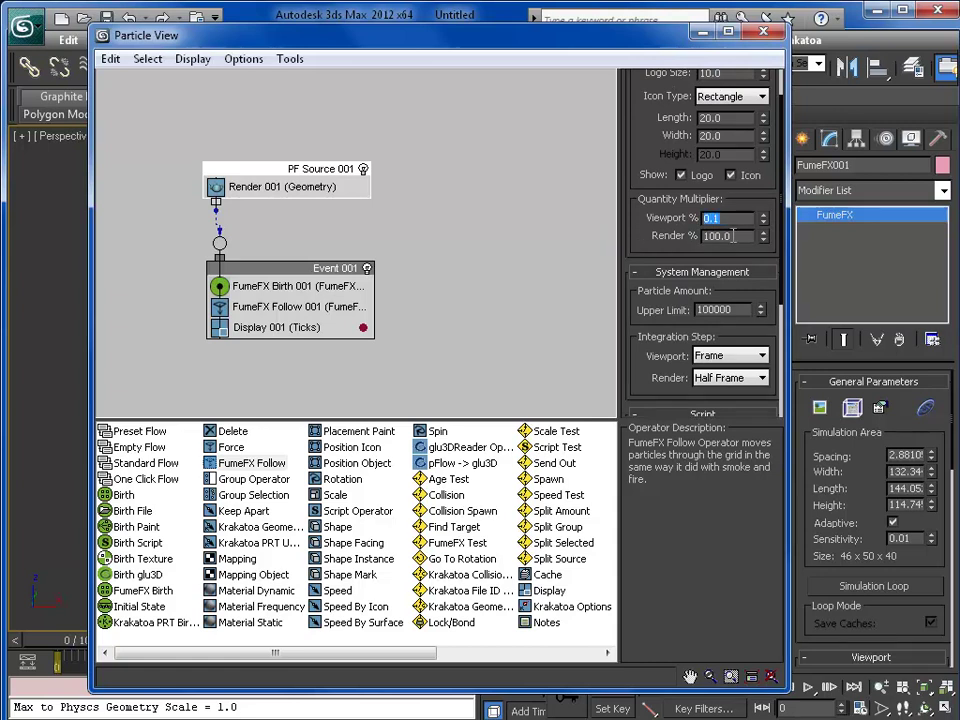
{"action": "scroll", "coordinate": [668, 115], "scroll_direction": "up", "scroll_amount": 3}
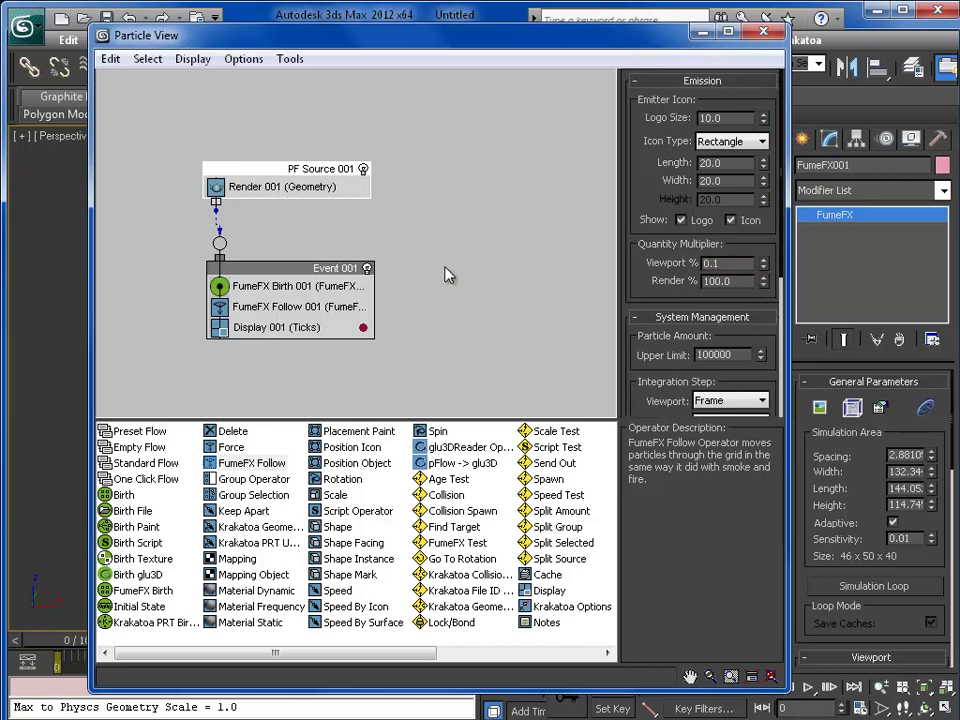
- Set FumeFX Birth 001's Rate to 100000
{"action": "left_click", "coordinate": [257, 286]}
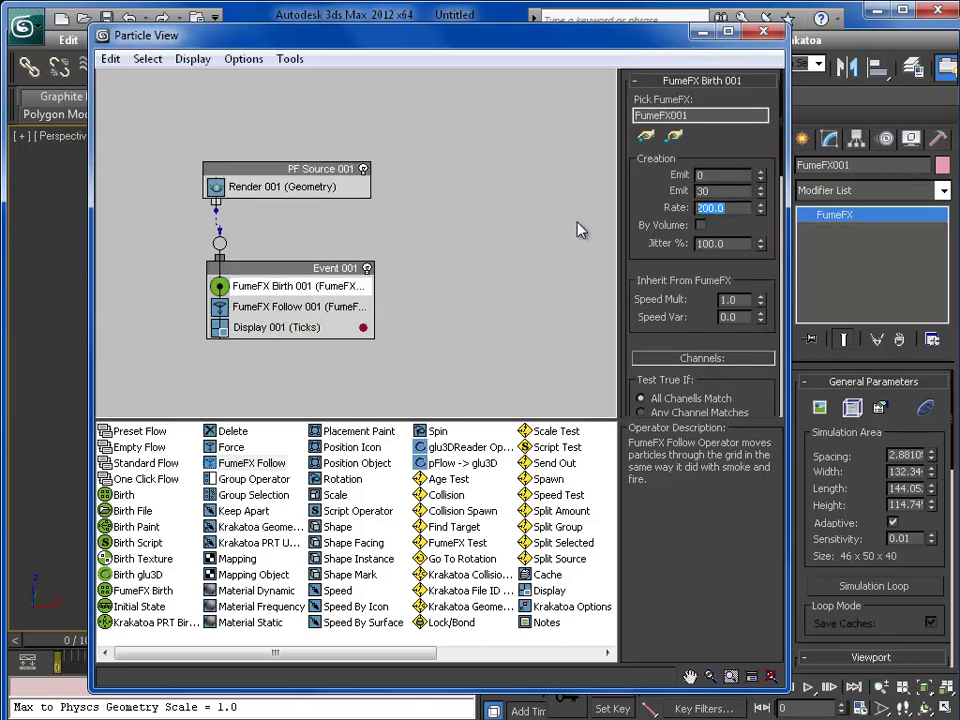
{"action": "type", "text": "1000000"}
{"action": "key", "text": "Return"}
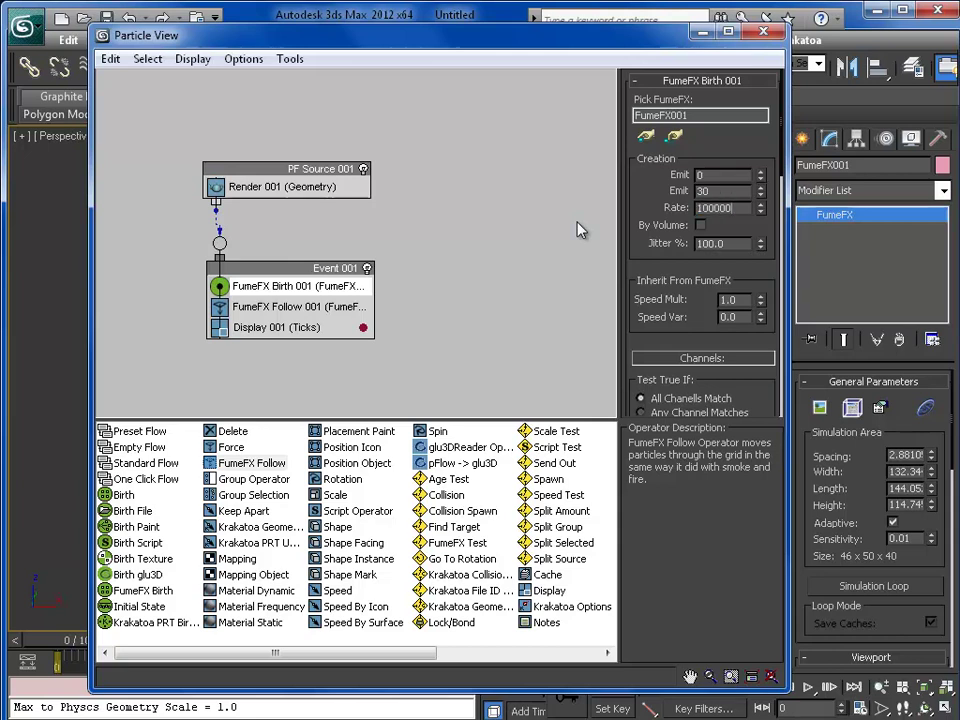
{"action": "left_click", "coordinate": [642, 299]}
{"action": "left_click_drag", "start_coordinate": [638, 317], "coordinate": [672, 290]}
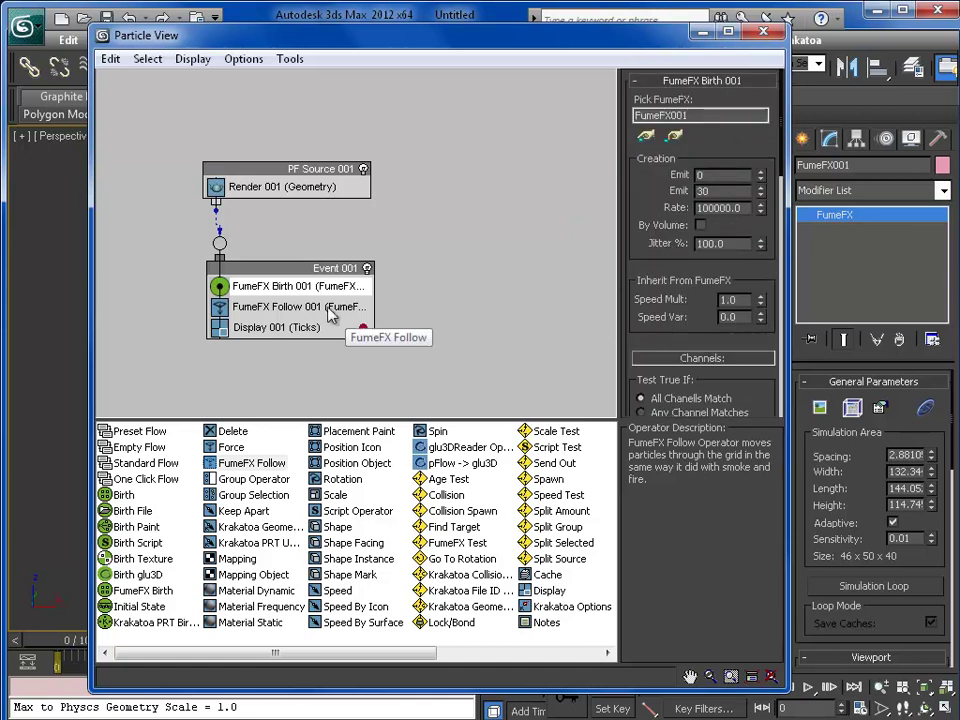
- Hide Particle View, move to frame 3, and orbit to view the particles around the sphere
{"action": "left_click", "coordinate": [700, 32]}
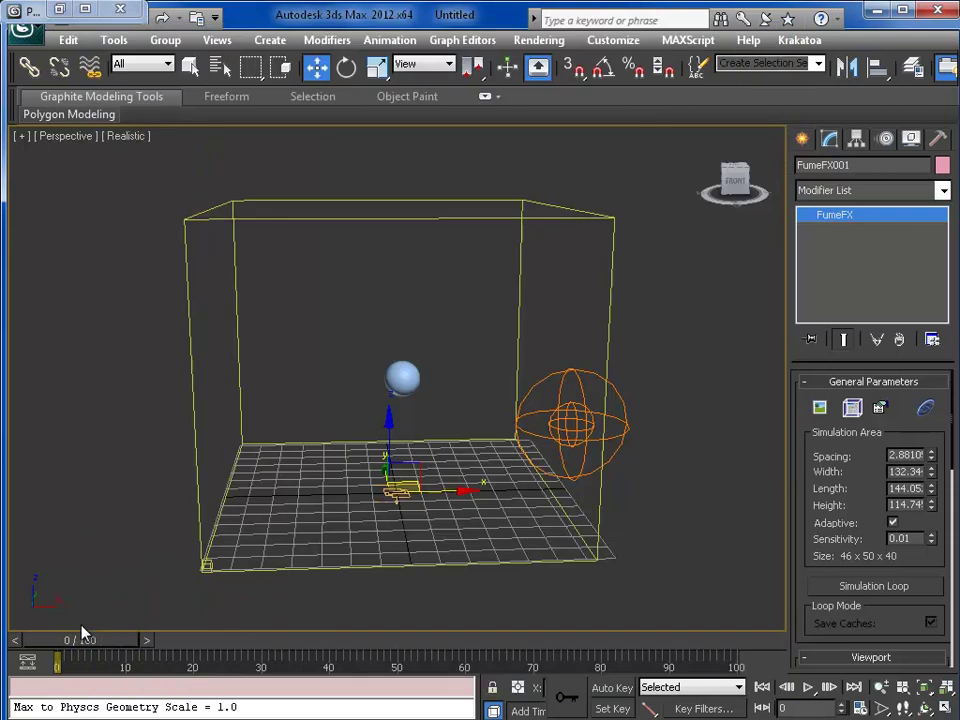
{"action": "left_click_drag", "start_coordinate": [80, 638], "coordinate": [85, 648]}
{"action": "key", "text": "w"}
{"action": "scroll", "coordinate": [294, 591], "scroll_direction": "up", "scroll_amount": 6}
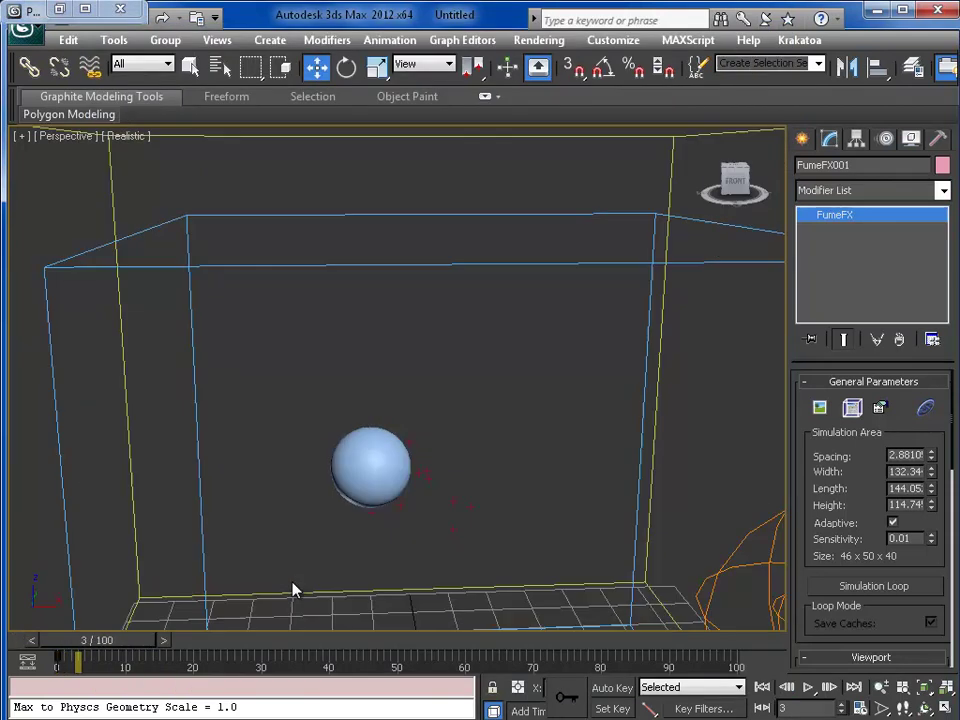
{"action": "scroll", "coordinate": [332, 485], "scroll_direction": "down", "scroll_amount": 2}
{"action": "middle_click_drag", "start_coordinate": [332, 485], "coordinate": [323, 513], "text": "alt"}
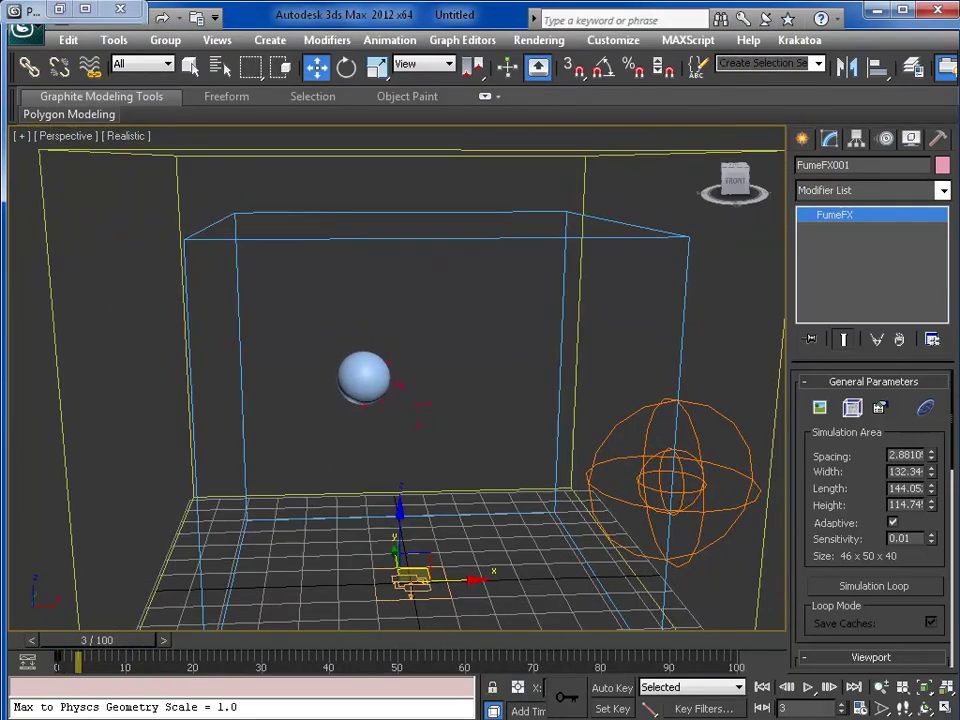
- Set Display 001's particle colour to white in Particle View
{"action": "key", "text": "6"}
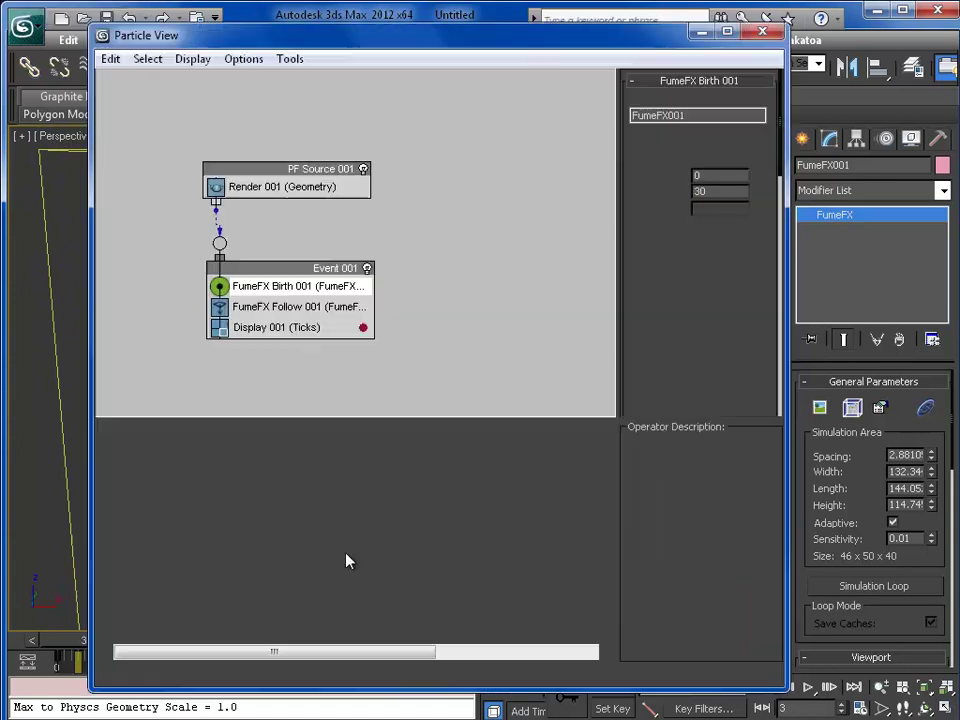
{"action": "left_click", "coordinate": [362, 328]}
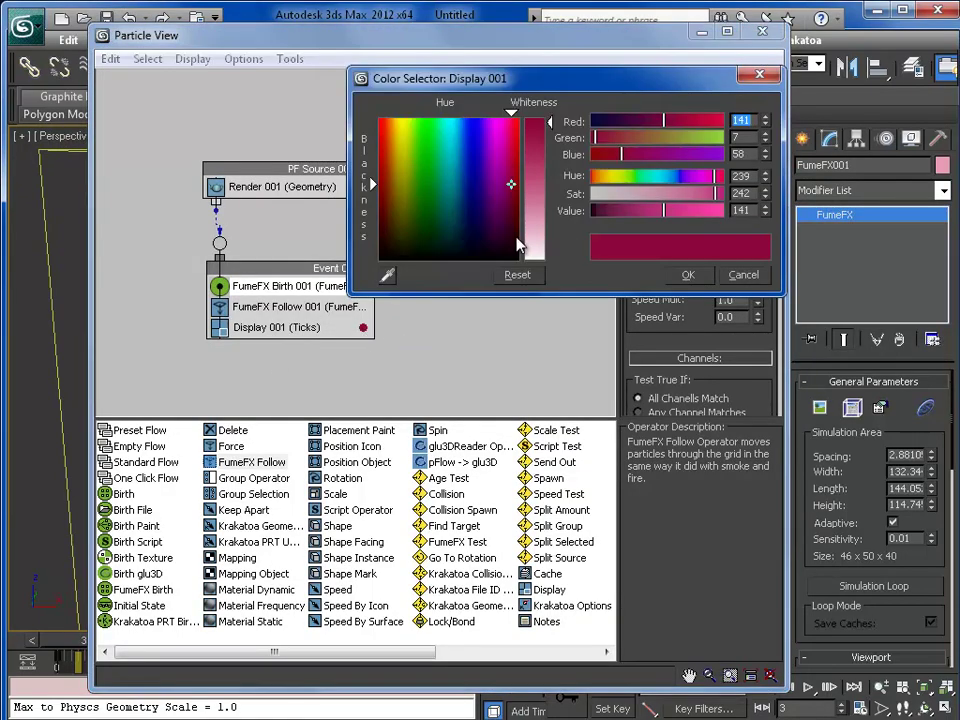
{"action": "left_click_drag", "start_coordinate": [549, 135], "coordinate": [549, 260]}
{"action": "left_click", "coordinate": [688, 275]}
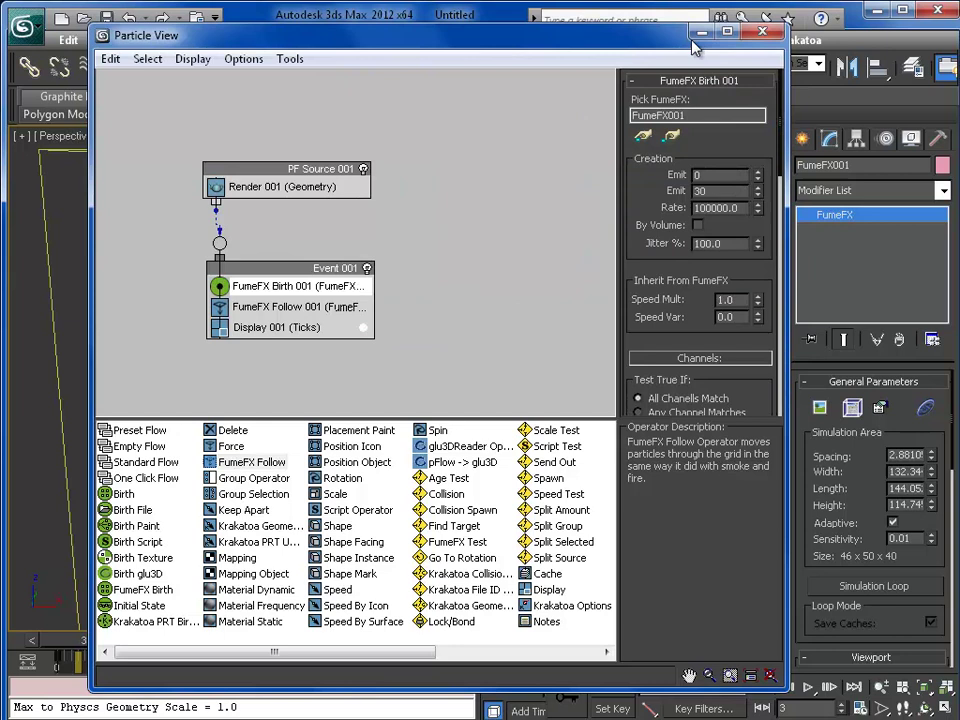
{"action": "key", "text": "6"}
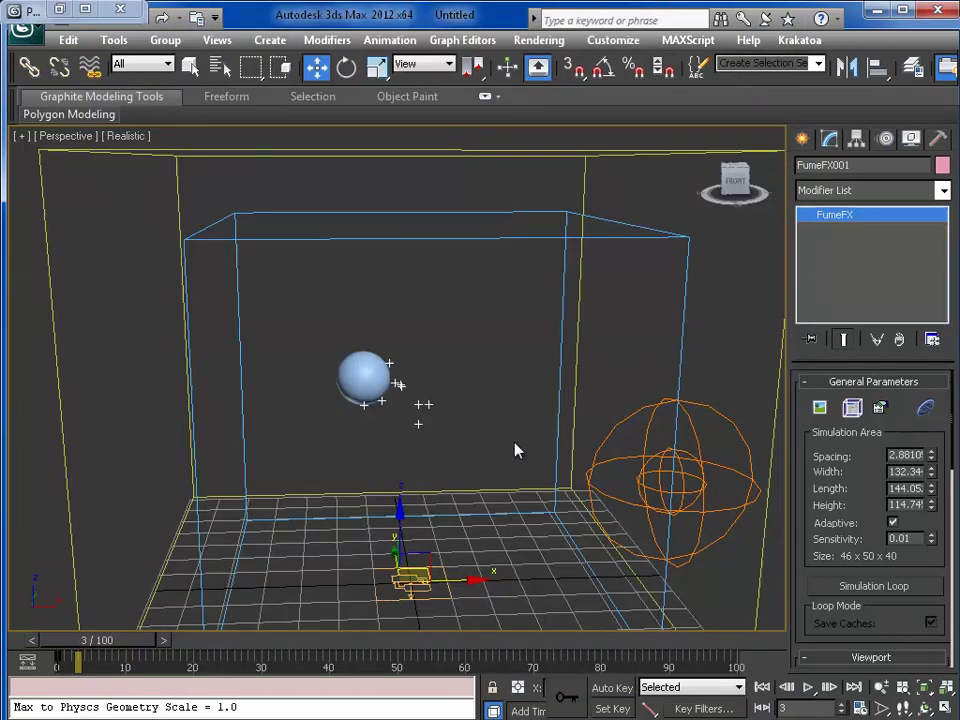
{"action": "key", "text": "F10"}
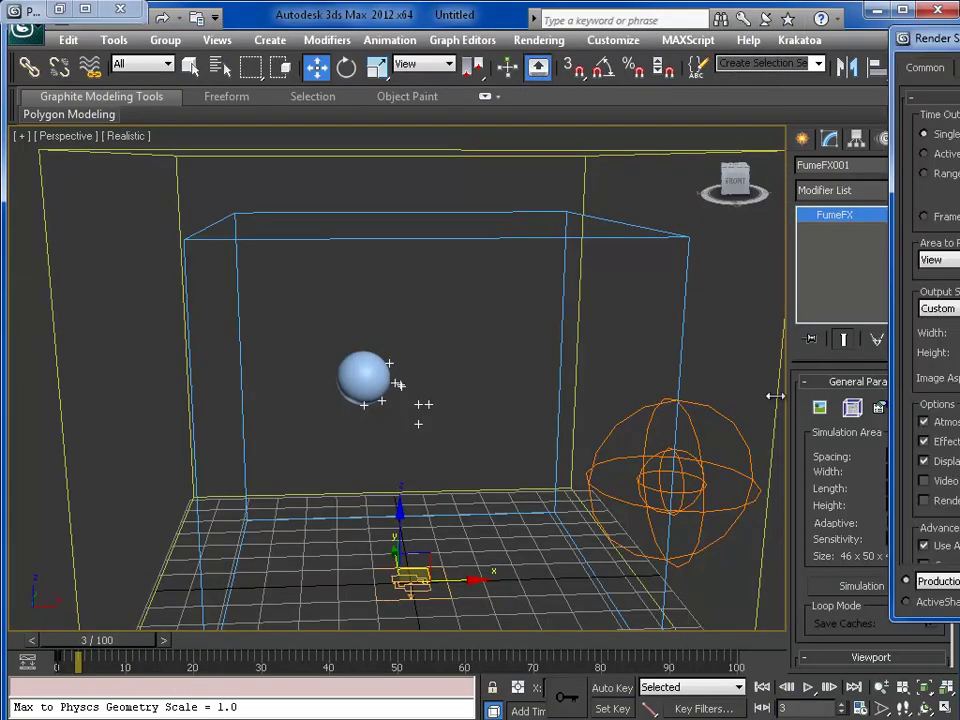
{"action": "left_click_drag", "start_coordinate": [946, 38], "coordinate": [284, 58]}
{"action": "left_click", "coordinate": [323, 89]}
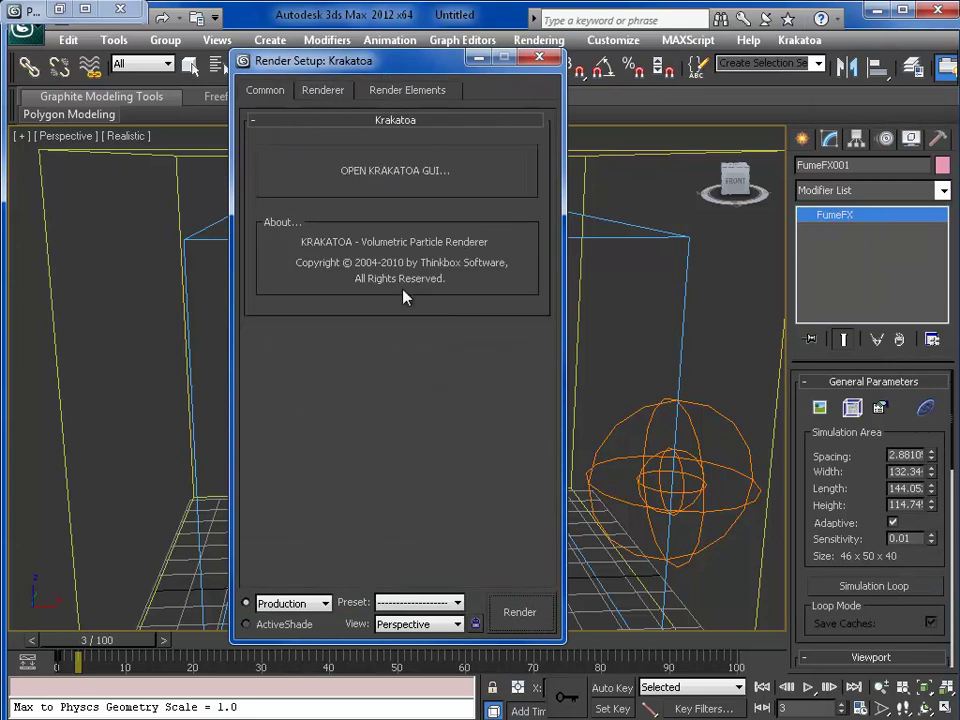
{"action": "left_click", "coordinate": [400, 175]}
{"action": "left_click_drag", "start_coordinate": [276, 110], "coordinate": [291, 22]}
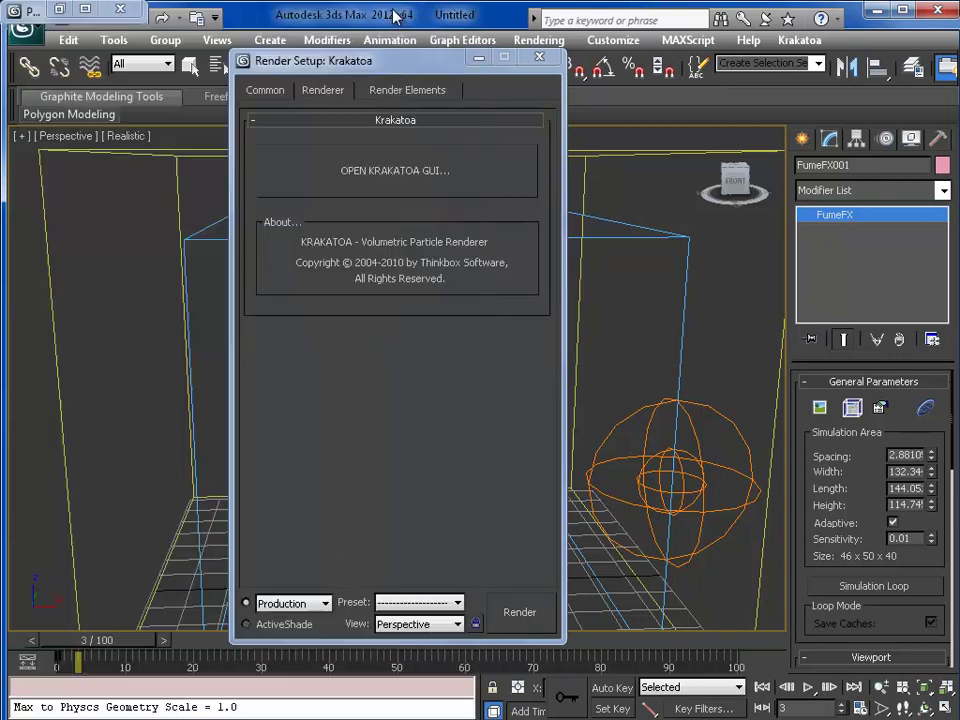
{"action": "left_click", "coordinate": [450, 10]}
{"action": "left_click", "coordinate": [478, 58]}
{"action": "middle_click_drag", "start_coordinate": [426, 317], "coordinate": [415, 308]}
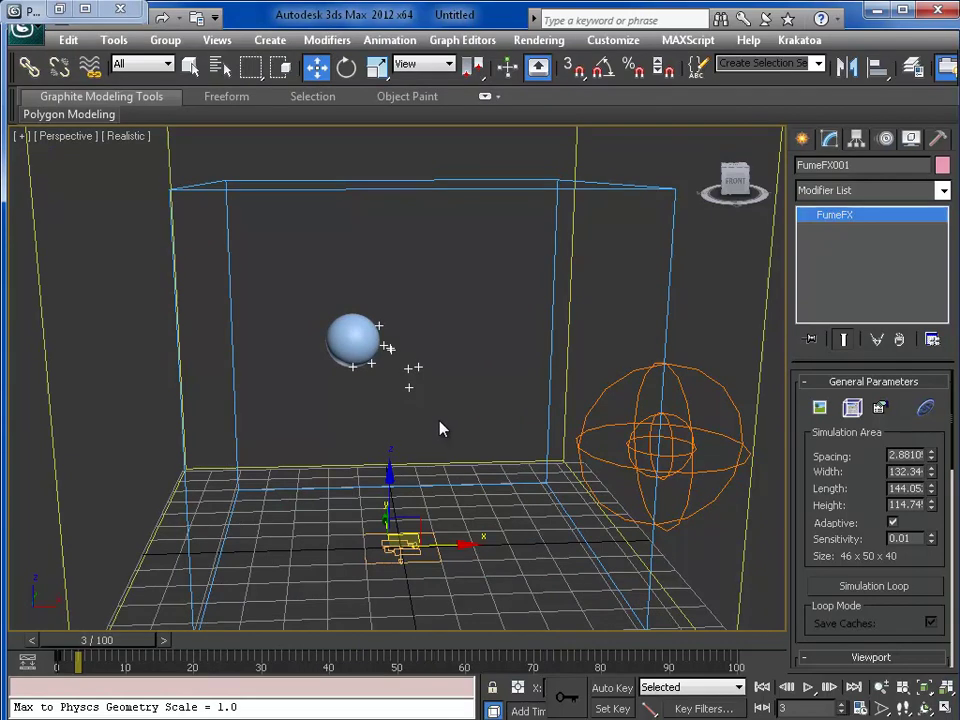
- Render frame 10 of the Perspective view with Shift+Q, then close it and zoom in
{"action": "middle_click_drag", "start_coordinate": [441, 429], "coordinate": [474, 452]}
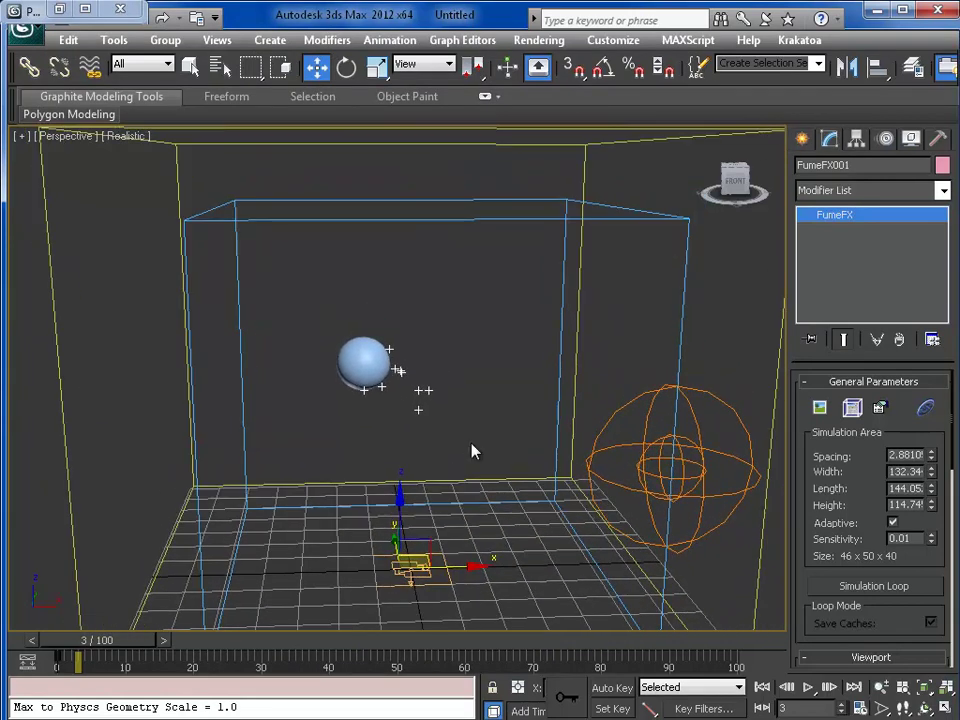
{"action": "key", "text": "shift+q"}
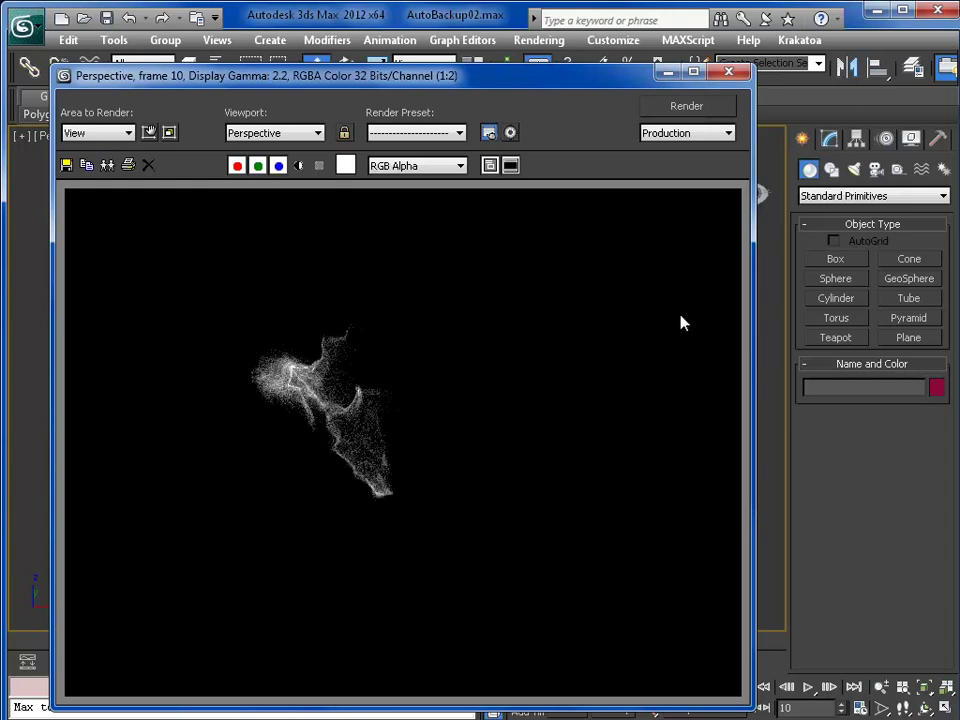
{"action": "left_click", "coordinate": [731, 75]}
{"action": "scroll", "coordinate": [546, 422], "scroll_direction": "up", "scroll_amount": 8}
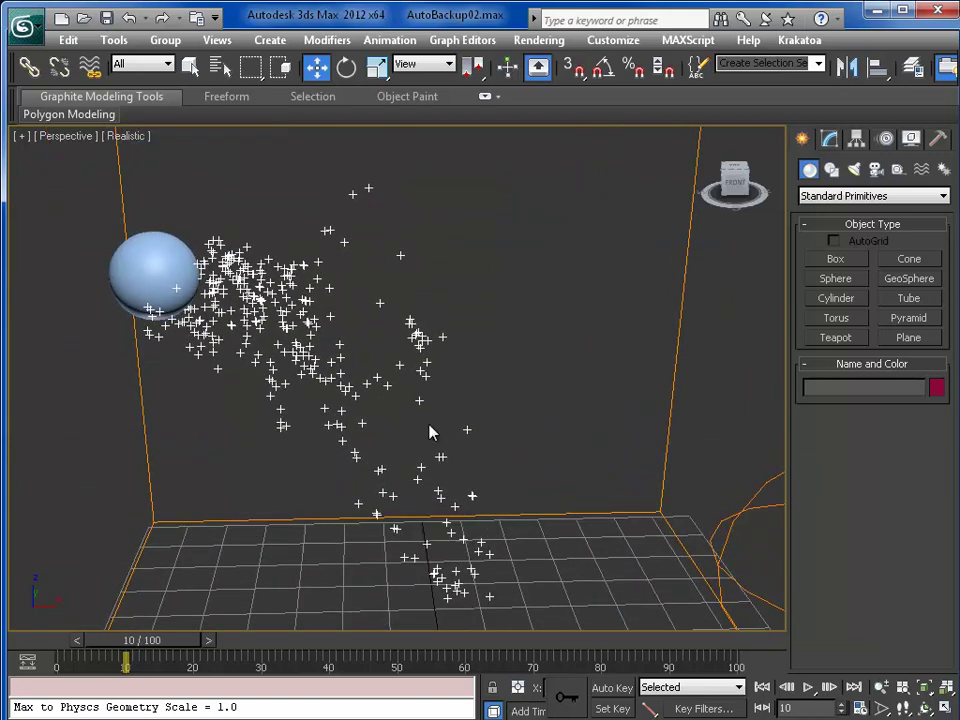
{"action": "key", "text": "6"}
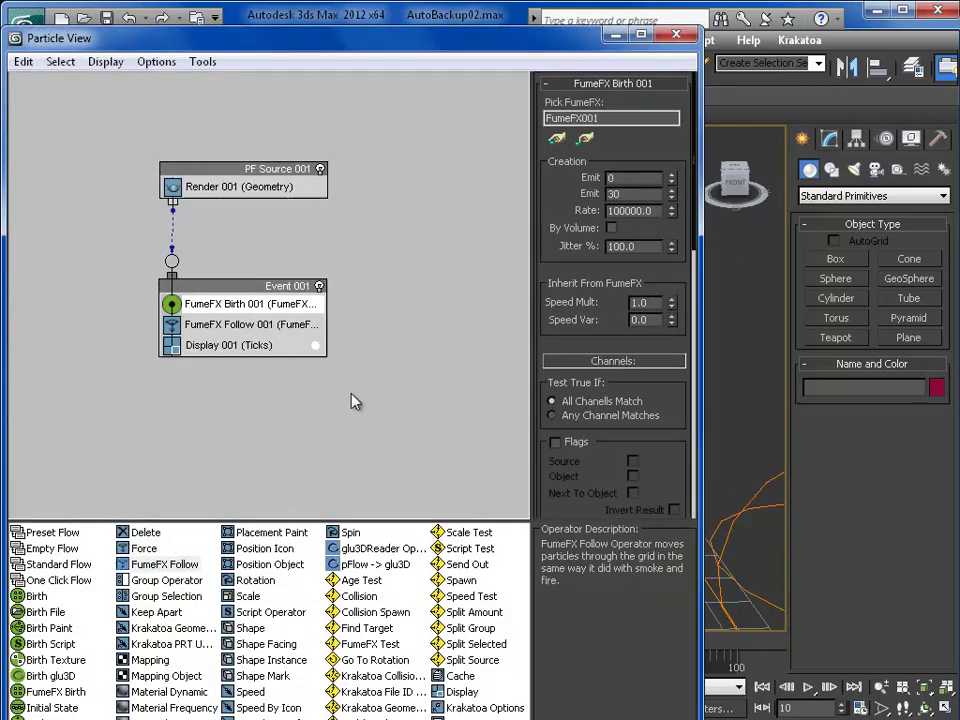
{"action": "middle_click_drag", "start_coordinate": [386, 380], "coordinate": [381, 380]}
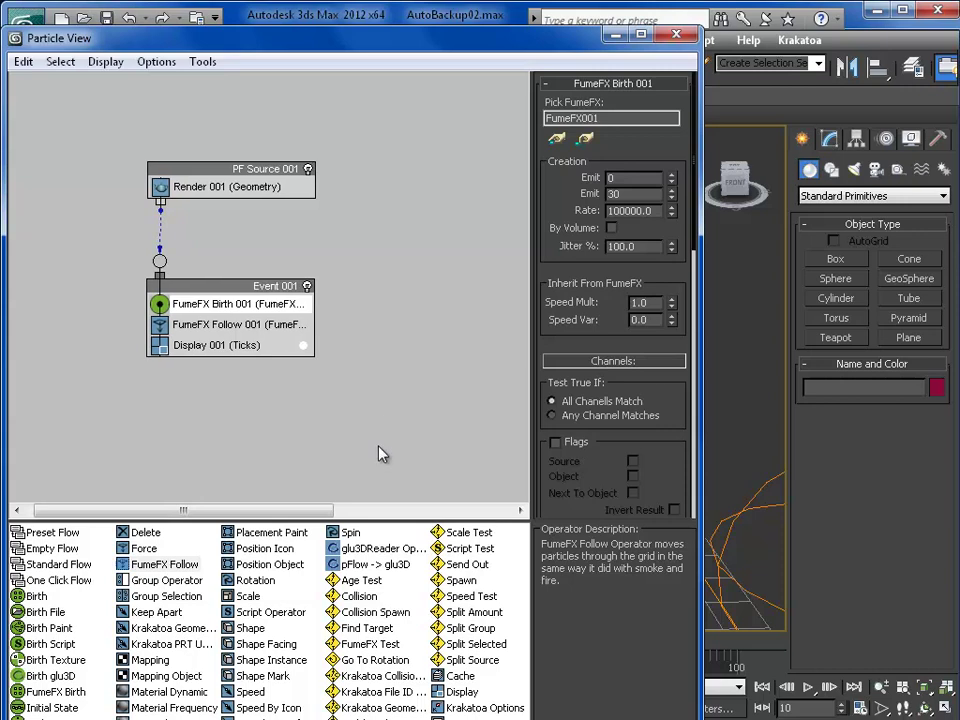
{"action": "mouse_move", "coordinate": [353, 44]}
{"action": "left_mouse_down"}
{"action": "mouse_move", "coordinate": [351, 26]}
{"action": "mouse_move", "coordinate": [362, 21]}
{"action": "mouse_move", "coordinate": [364, 31]}
{"action": "left_mouse_up"}
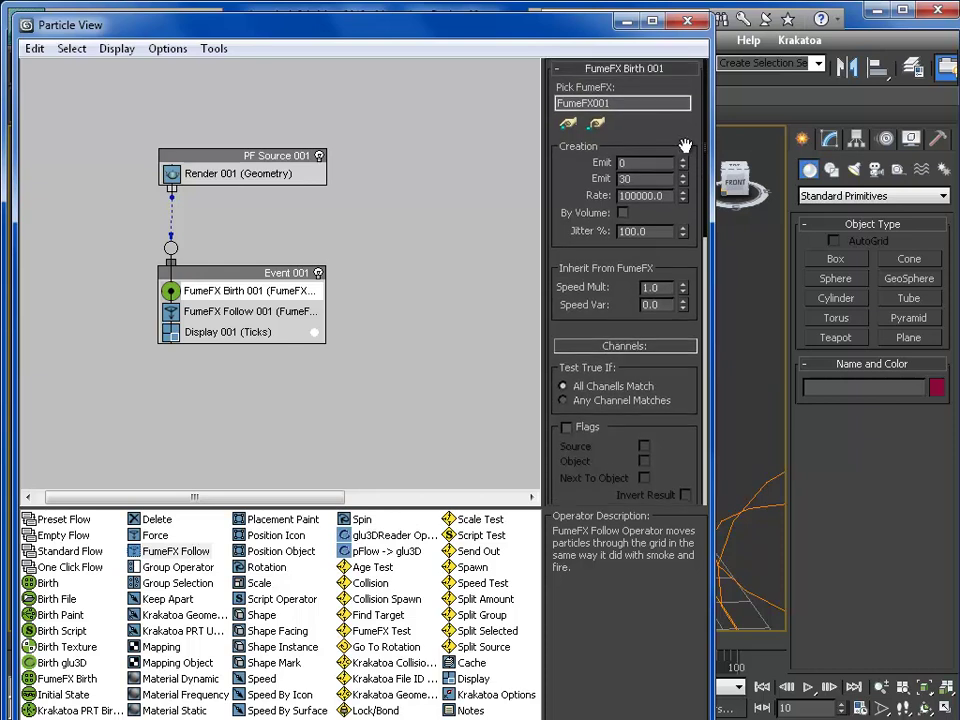
{"action": "mouse_move", "coordinate": [686, 146]}
{"action": "left_mouse_down"}
{"action": "mouse_move", "coordinate": [687, 135]}
{"action": "mouse_move", "coordinate": [686, 167]}
{"action": "mouse_move", "coordinate": [697, 120]}
{"action": "mouse_move", "coordinate": [697, 156]}
{"action": "left_mouse_up"}
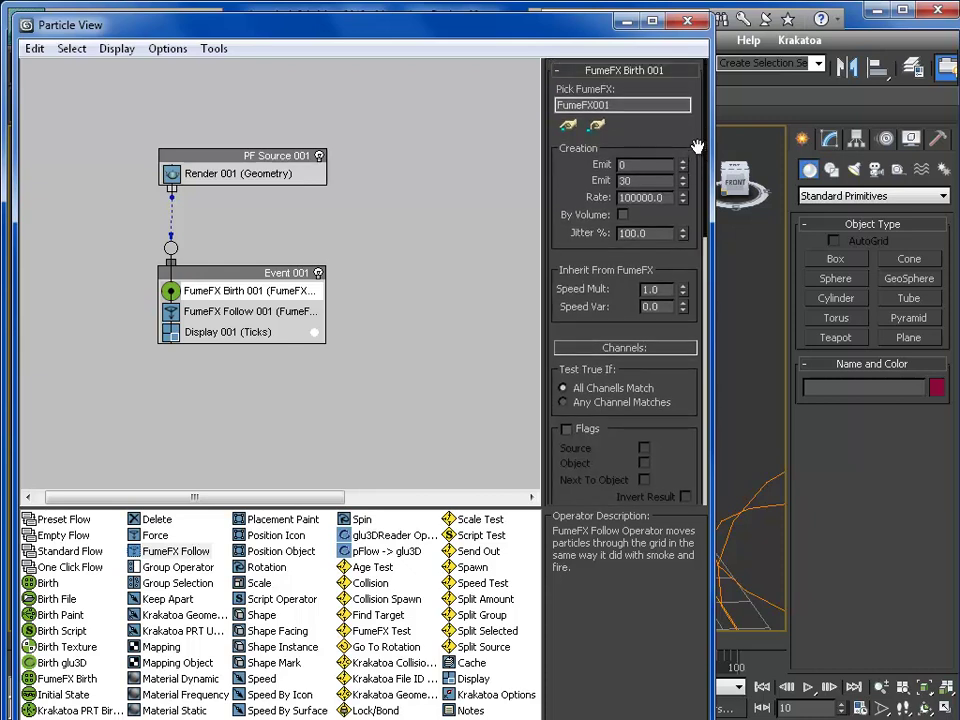
{"action": "mouse_move", "coordinate": [695, 145]}
{"action": "left_mouse_down"}
{"action": "mouse_move", "coordinate": [696, 133]}
{"action": "mouse_move", "coordinate": [692, 150]}
{"action": "left_mouse_up"}
{"action": "left_click_drag", "start_coordinate": [584, 33], "coordinate": [585, 24]}
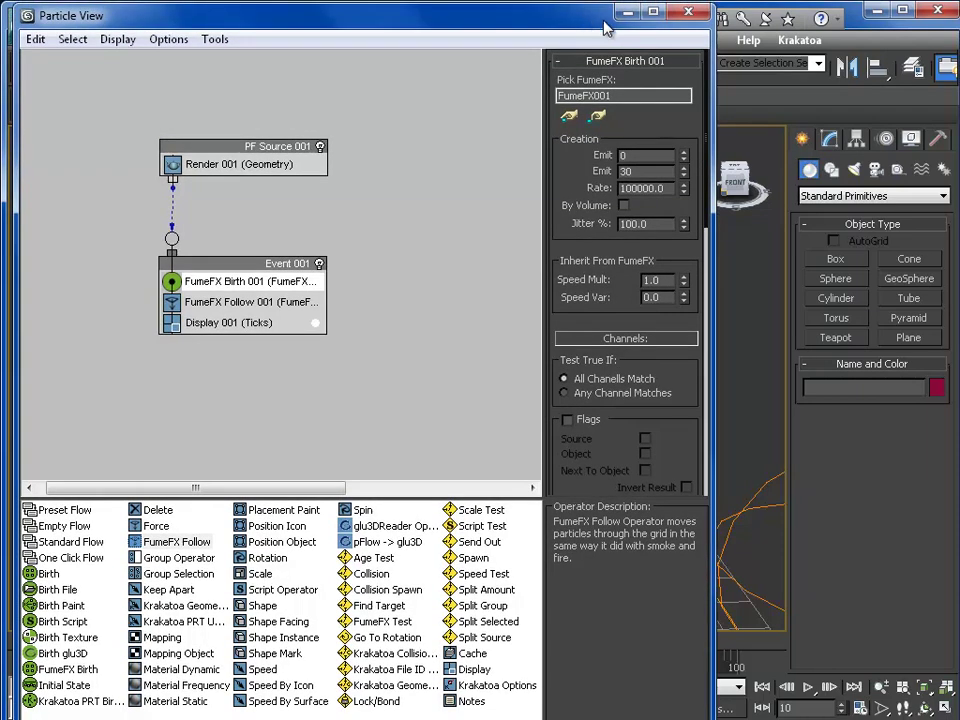
{"action": "left_click_drag", "start_coordinate": [592, 26], "coordinate": [594, 33]}
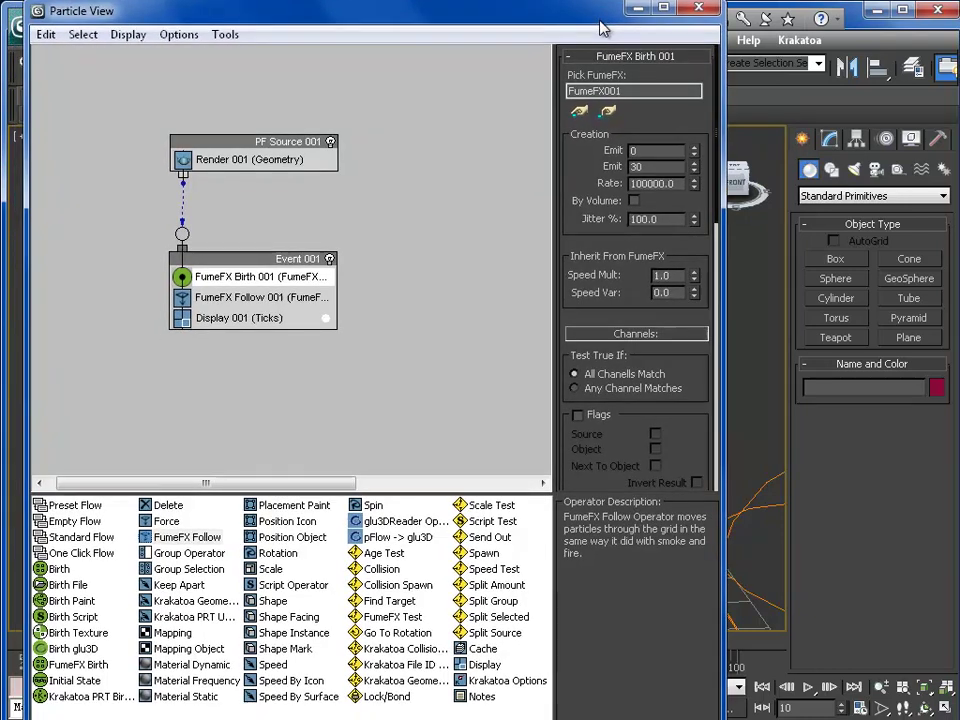
{"action": "left_click_drag", "start_coordinate": [601, 24], "coordinate": [600, 39]}
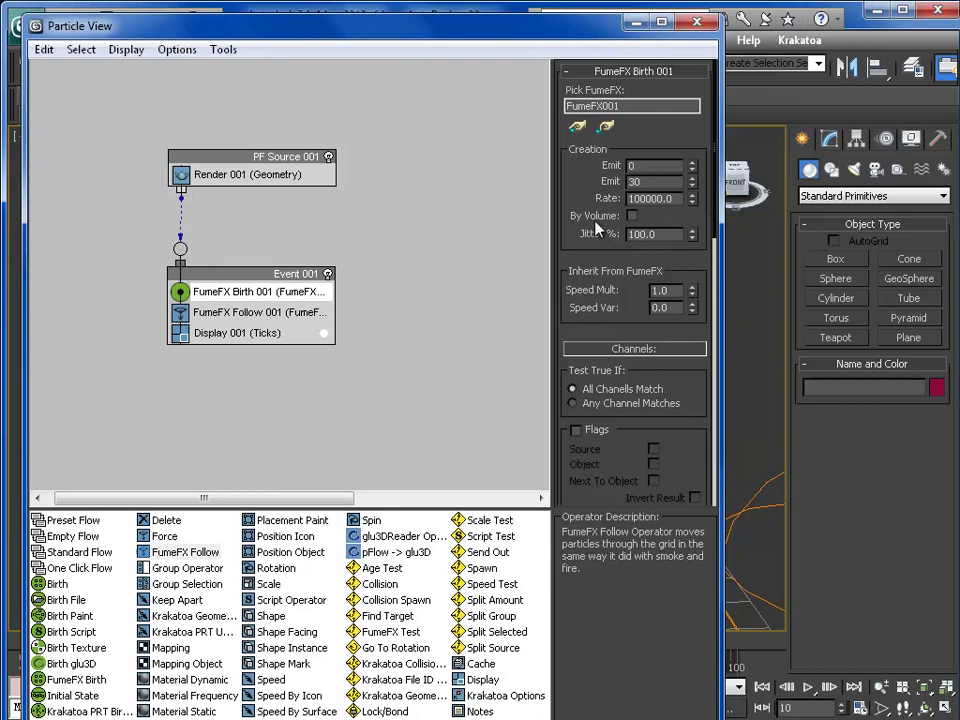
{"action": "scroll", "coordinate": [566, 176], "scroll_direction": "down", "scroll_amount": 2}
{"action": "scroll", "coordinate": [566, 176], "scroll_direction": "up", "scroll_amount": 1}
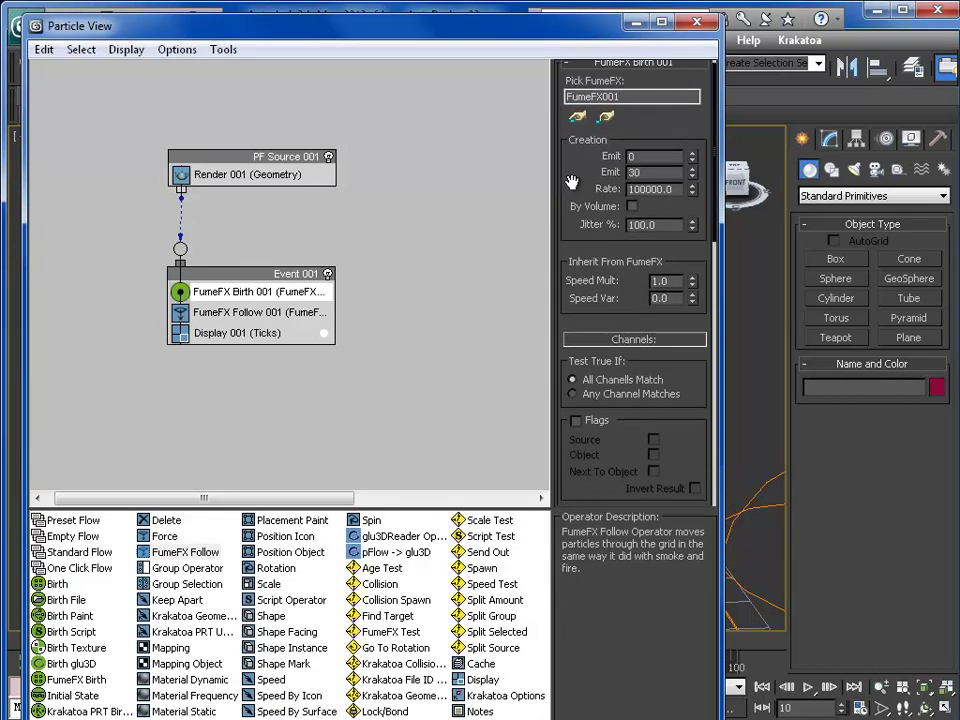
- Open the Material Editor and load a Cellular map into the first material's Diffuse Color
{"action": "left_click", "coordinate": [635, 22]}
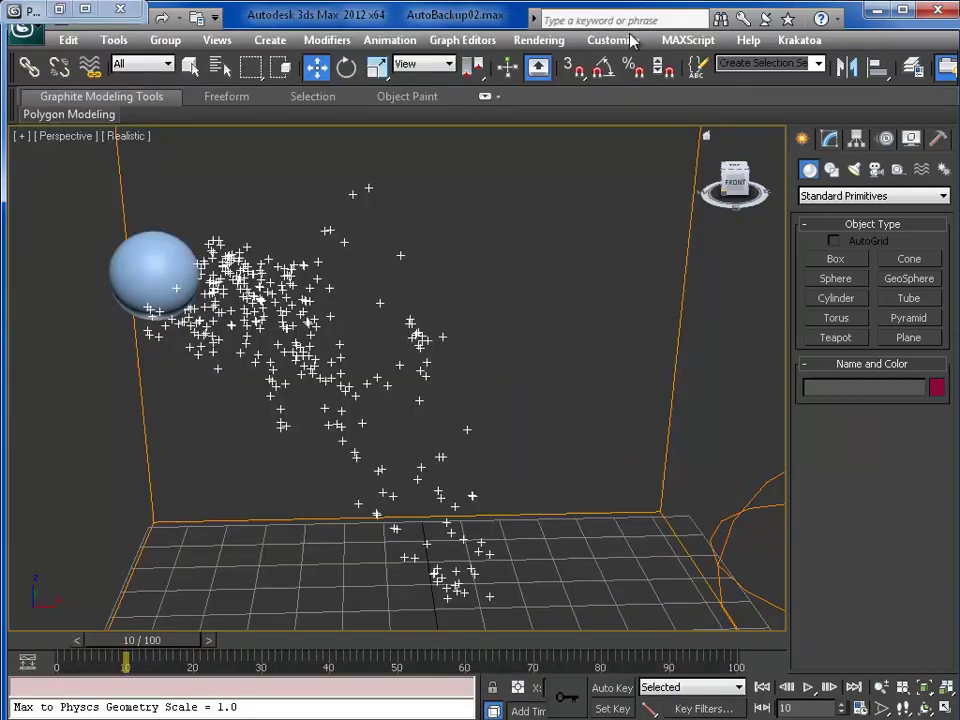
{"action": "key", "text": "m"}
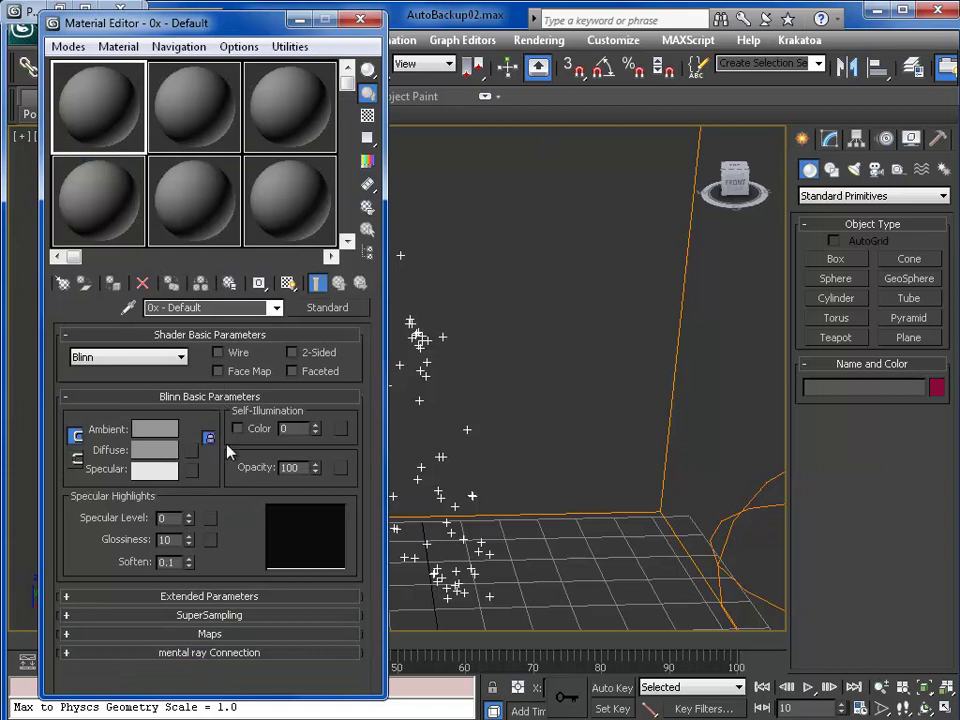
{"action": "left_click", "coordinate": [191, 449]}
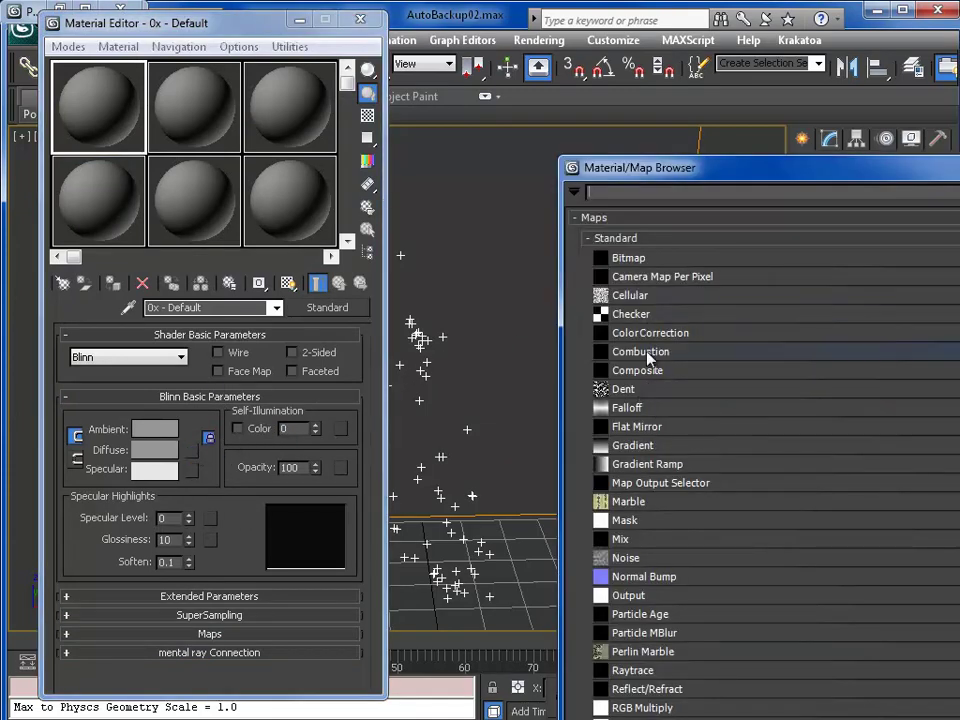
{"action": "left_click", "coordinate": [635, 298]}
{"action": "double_click", "coordinate": [635, 298]}
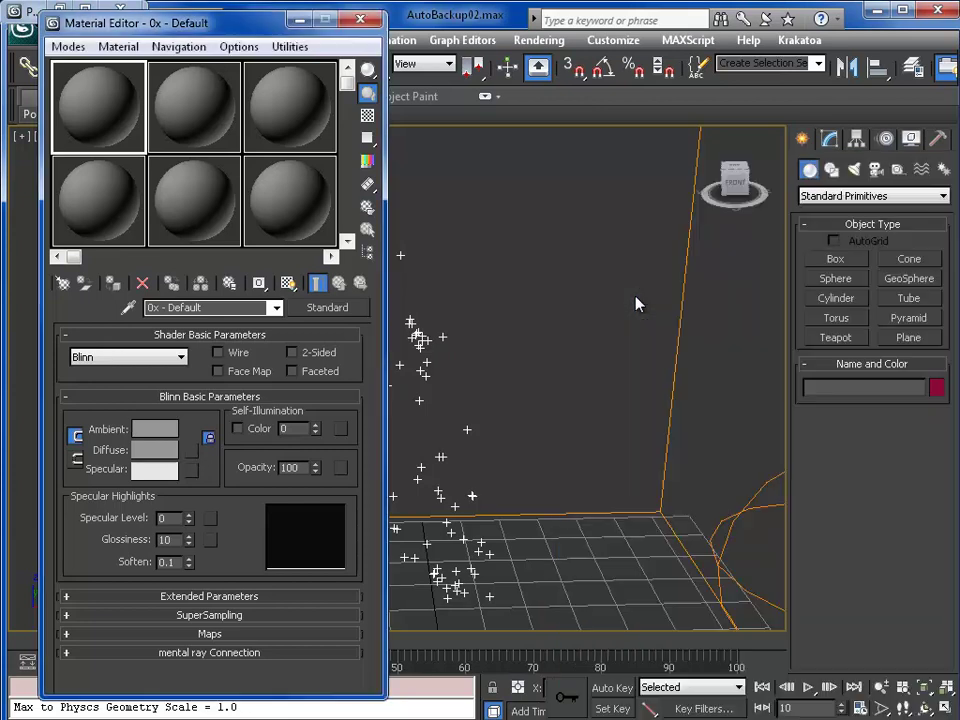
{"action": "left_click_drag", "start_coordinate": [178, 542], "coordinate": [168, 488]}
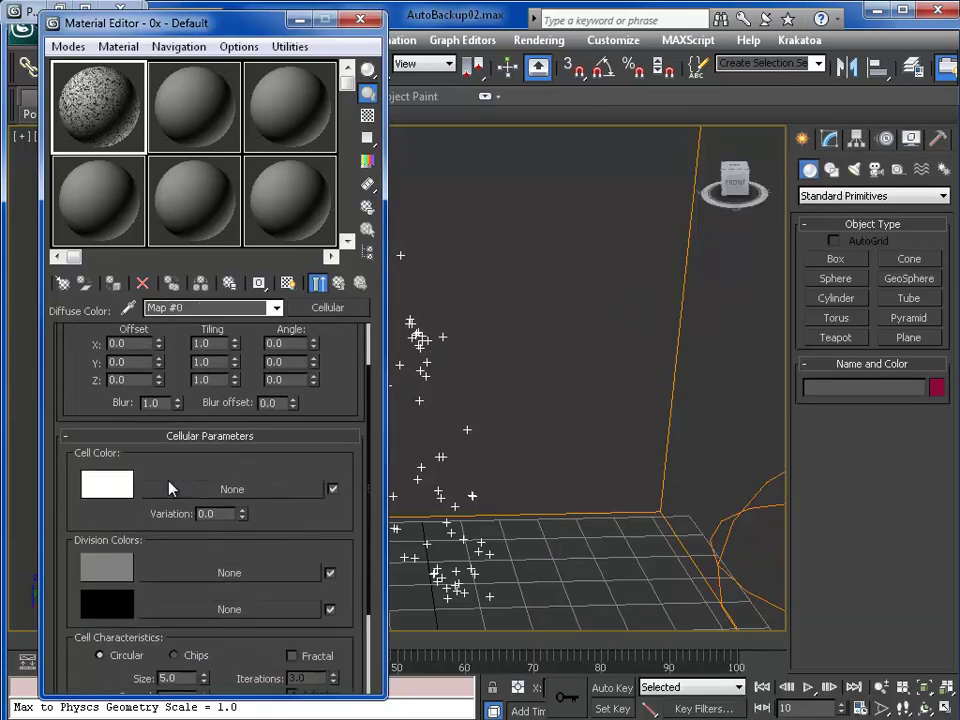
- Set the Cellular map's Cell Color to dark brown
{"action": "left_click", "coordinate": [110, 487]}
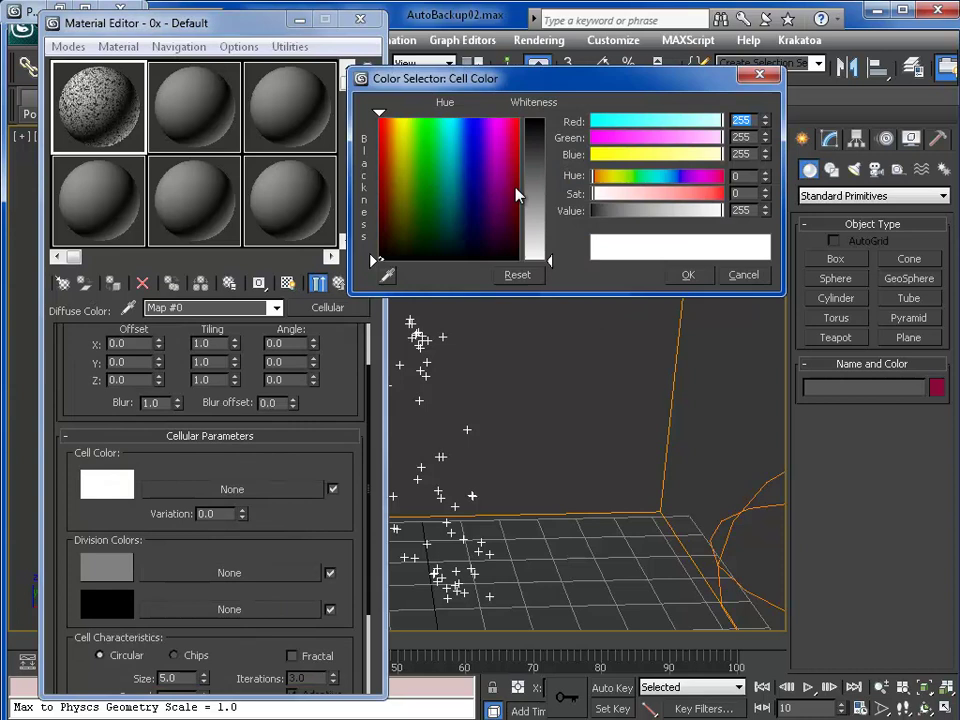
{"action": "left_click_drag", "start_coordinate": [400, 121], "coordinate": [390, 226]}
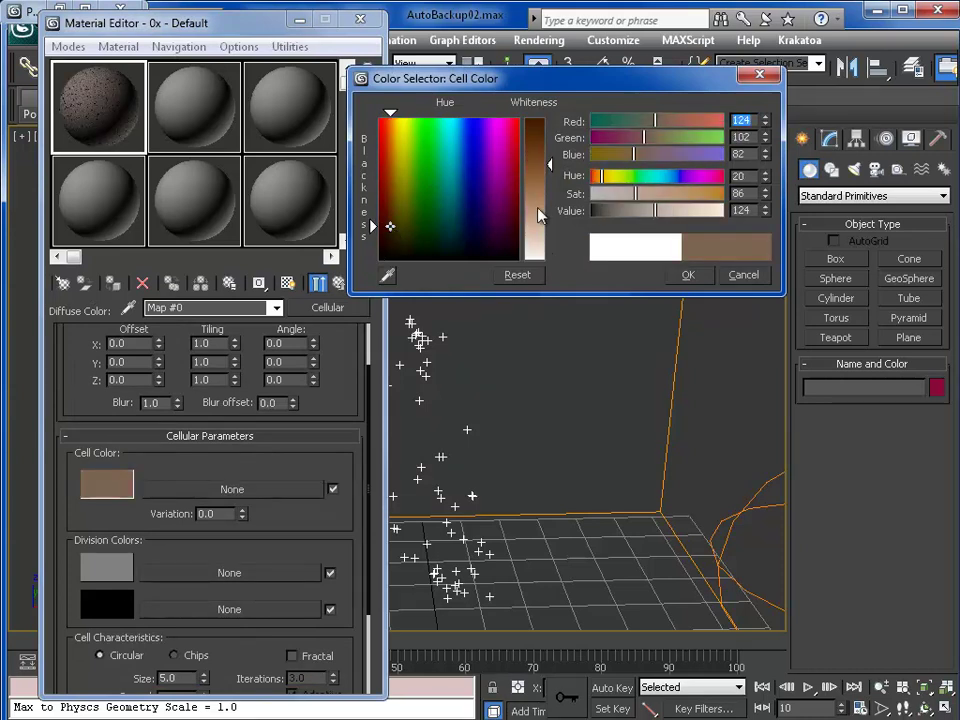
{"action": "left_click_drag", "start_coordinate": [540, 215], "coordinate": [540, 130]}
{"action": "left_click_drag", "start_coordinate": [390, 226], "coordinate": [387, 233]}
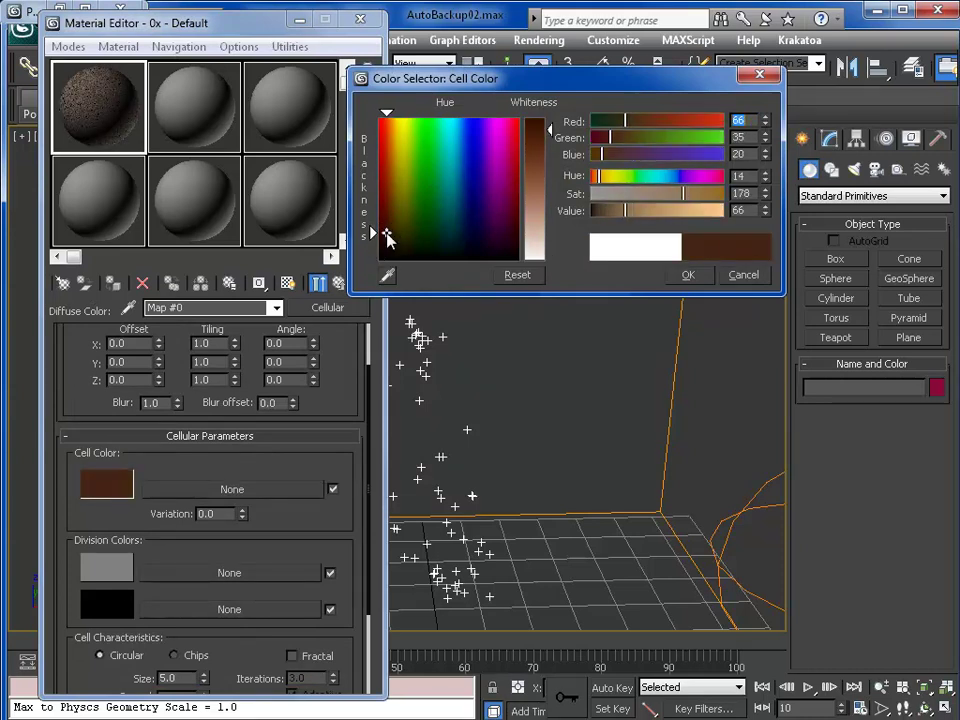
{"action": "left_click", "coordinate": [683, 268]}
- Set the Division Colors to light blue and pale cyan, and choose Chips cells
{"action": "scroll", "coordinate": [167, 546], "scroll_direction": "down", "scroll_amount": 2}
{"action": "left_click", "coordinate": [100, 515]}
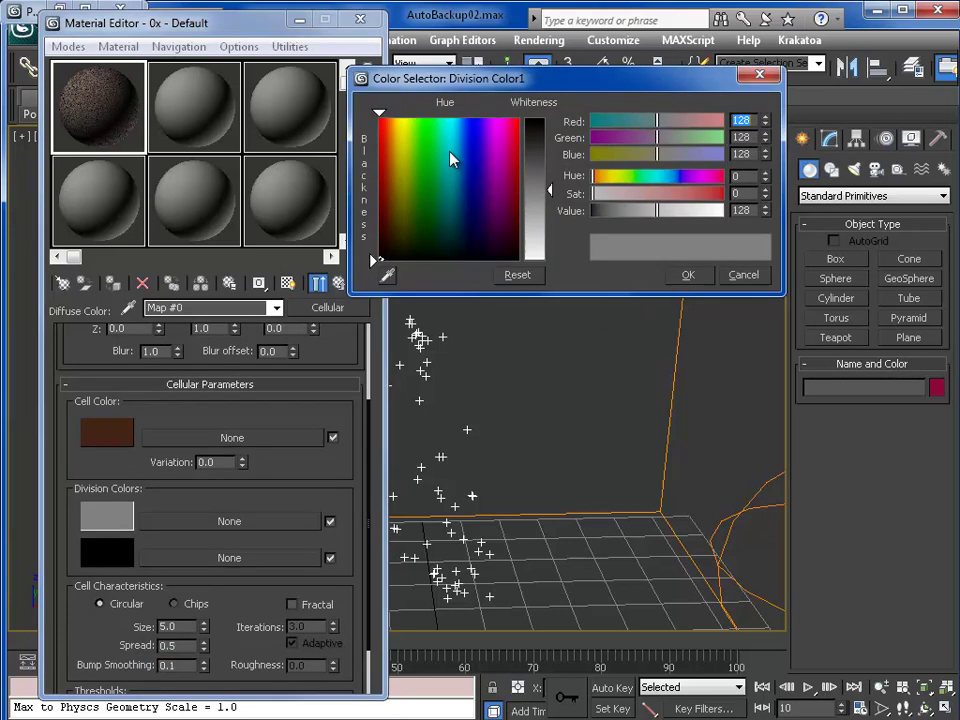
{"action": "left_click_drag", "start_coordinate": [450, 158], "coordinate": [453, 127]}
{"action": "left_click", "coordinate": [688, 274]}
{"action": "left_click", "coordinate": [100, 550]}
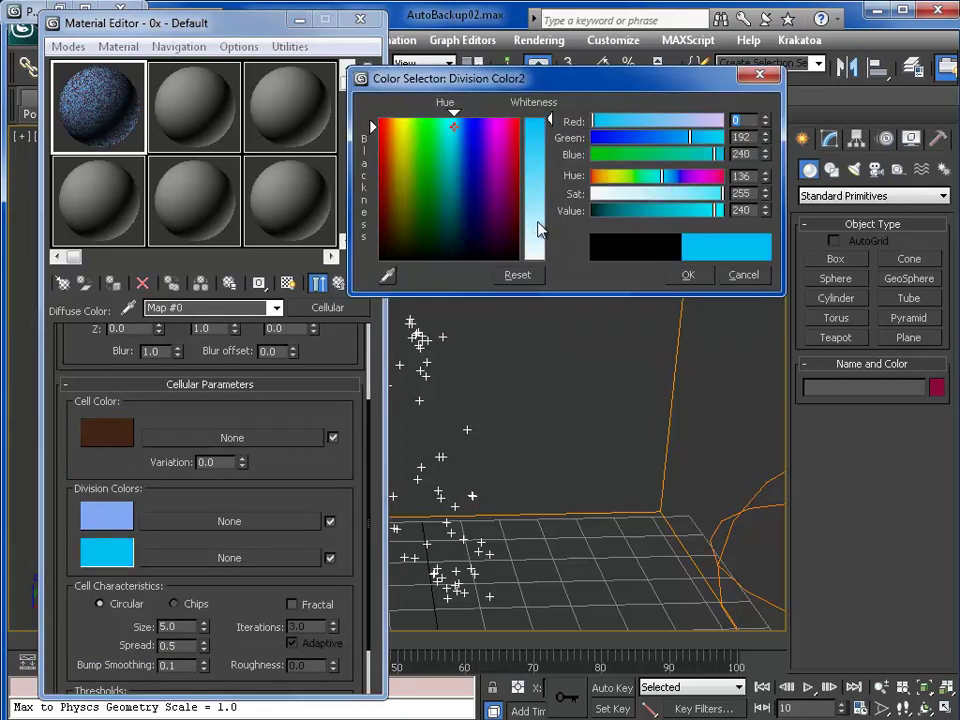
{"action": "left_click_drag", "start_coordinate": [540, 228], "coordinate": [538, 214]}
{"action": "left_click", "coordinate": [688, 274]}
{"action": "scroll", "coordinate": [333, 375], "scroll_direction": "down", "scroll_amount": 2}
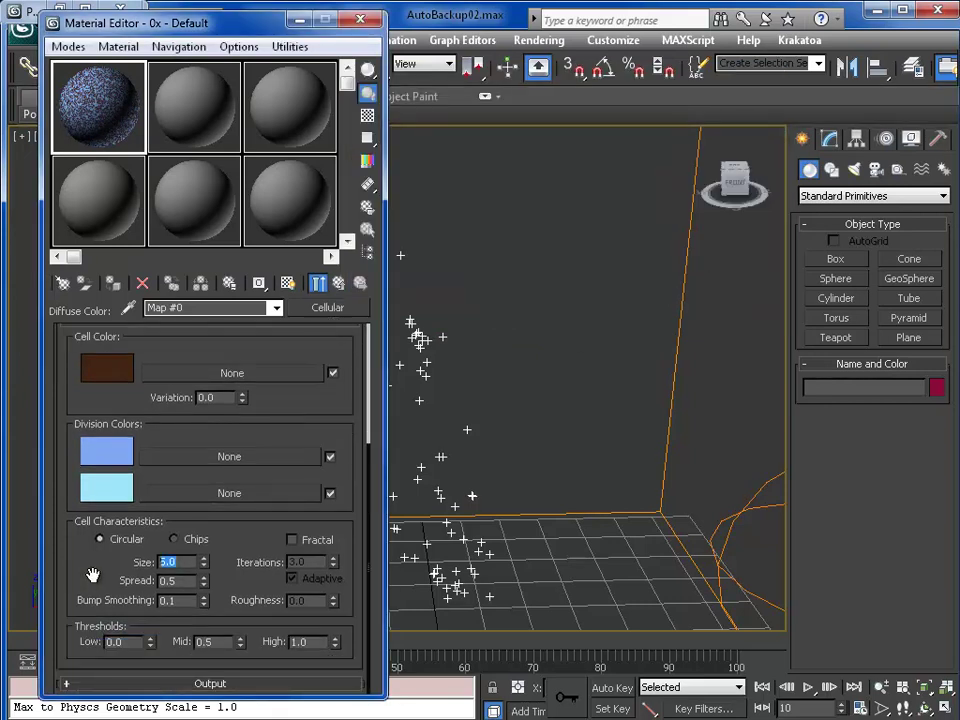
{"action": "left_click", "coordinate": [197, 540]}
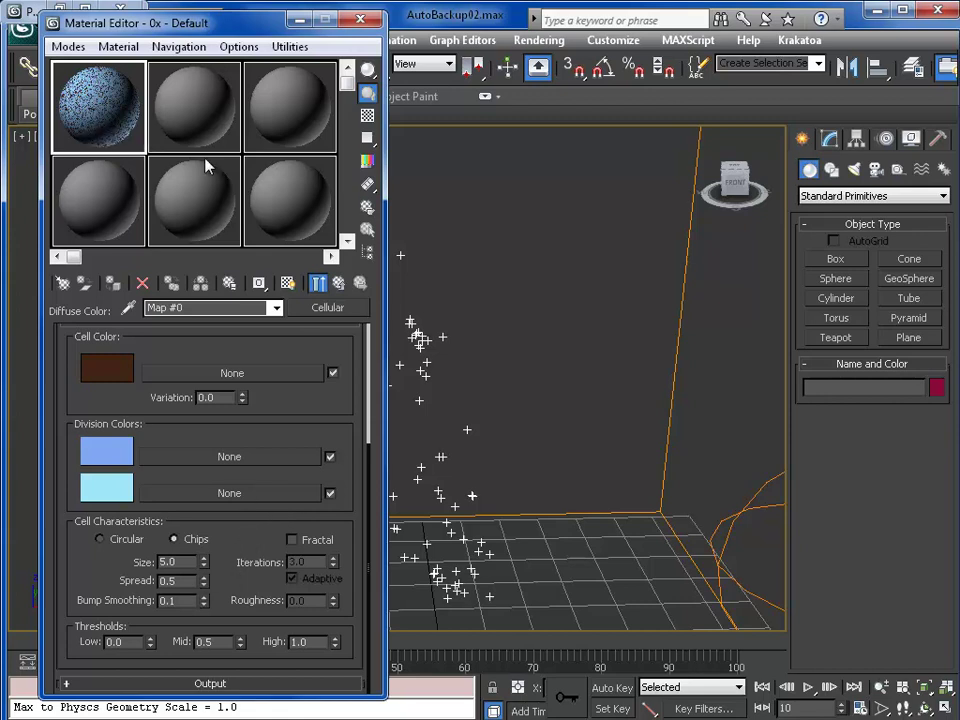
- Preview the Cellular map enlarged while setting its Spread to 0.1
{"action": "left_click", "coordinate": [317, 283]}
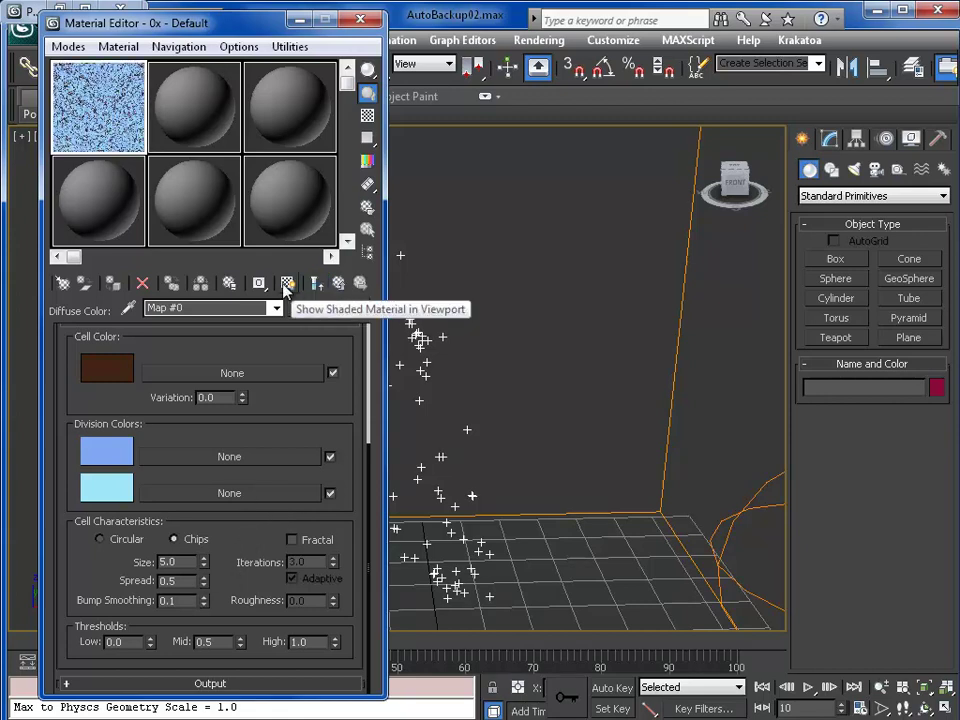
{"action": "double_click", "coordinate": [104, 128]}
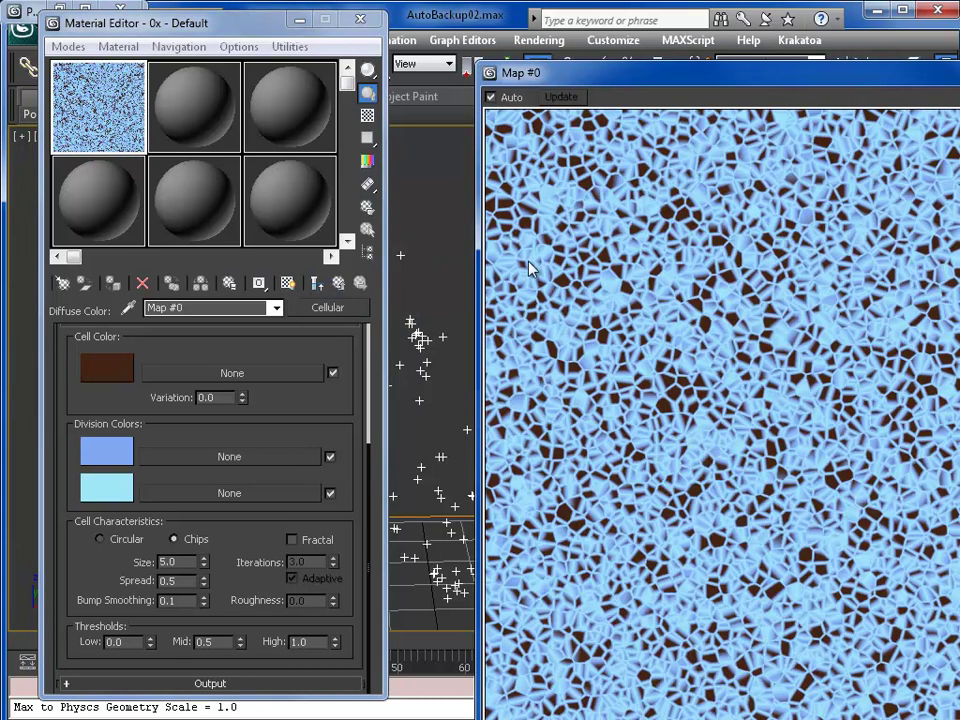
{"action": "left_click_drag", "start_coordinate": [612, 62], "coordinate": [442, 22]}
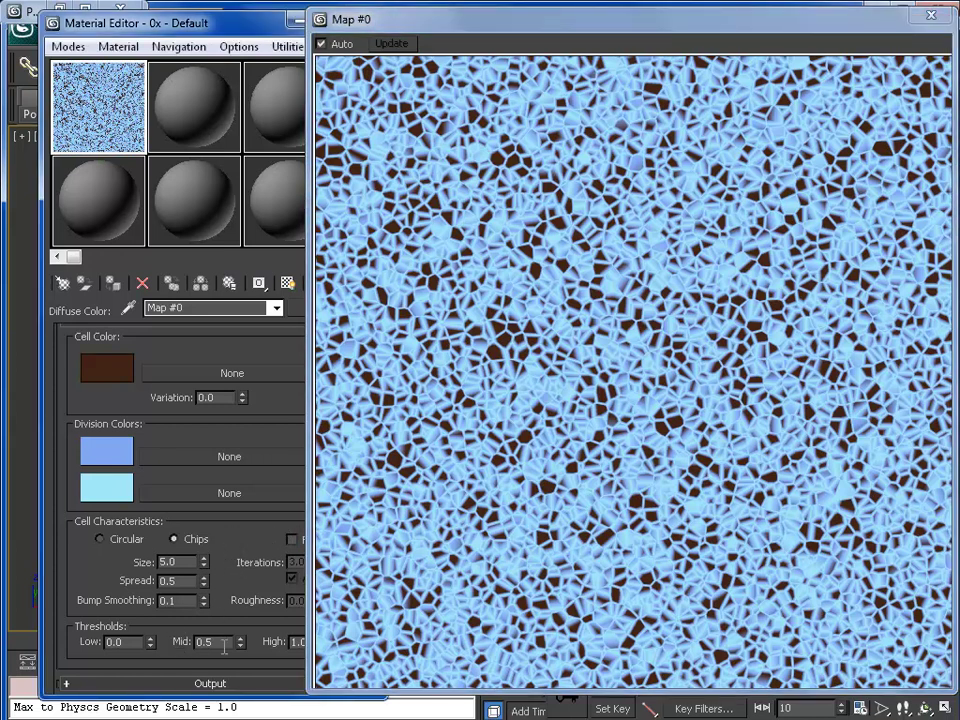
{"action": "double_click", "coordinate": [173, 580]}
{"action": "type", "text": "0.1"}
{"action": "key", "text": "Return"}
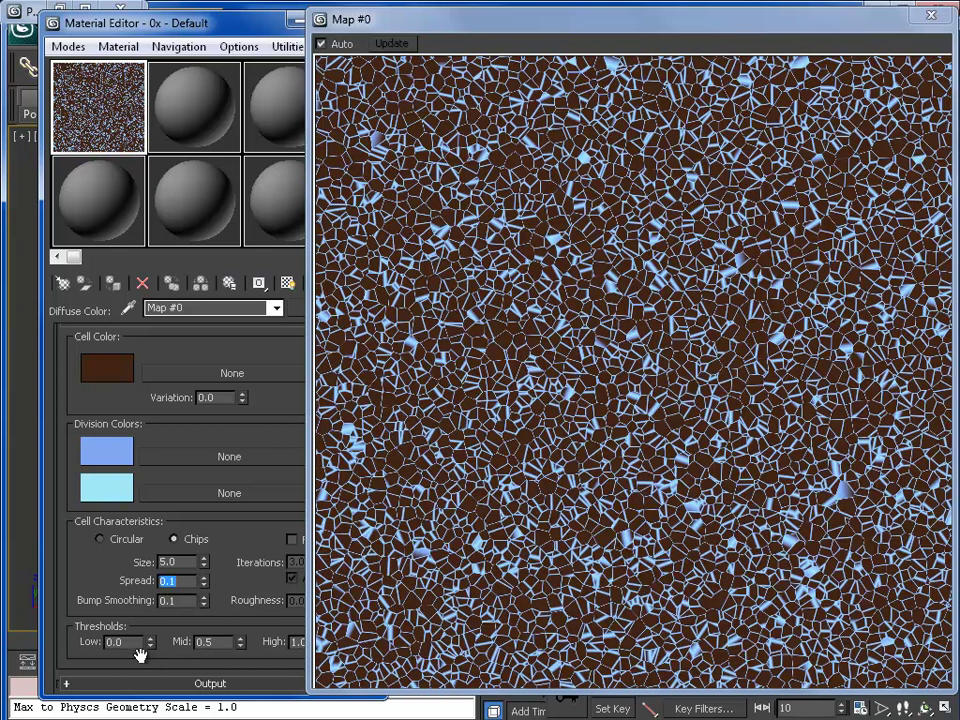
{"action": "left_click", "coordinate": [931, 15]}
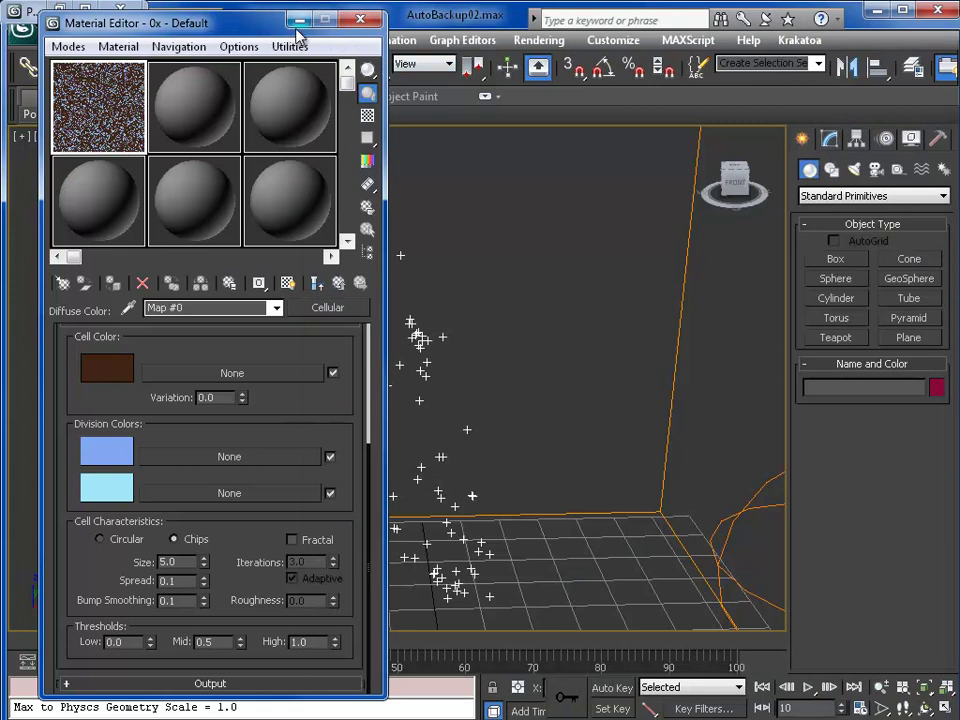
- Return to the parent material, close the Material Editor, and reopen Particle View
{"action": "left_click", "coordinate": [339, 283]}
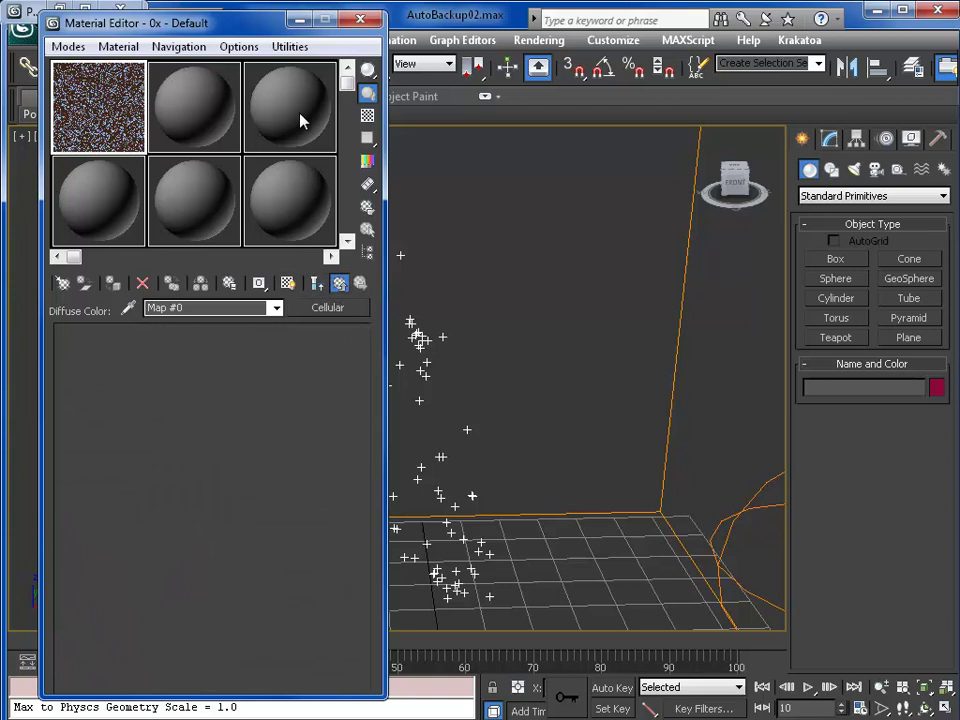
{"action": "key", "text": "m"}
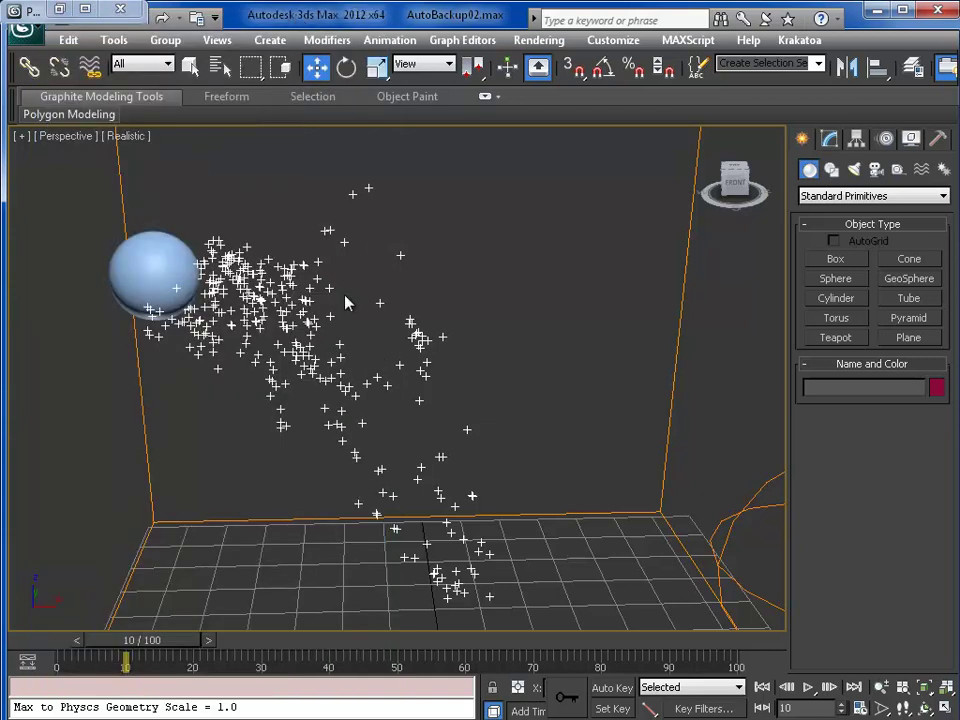
{"action": "key", "text": "6"}
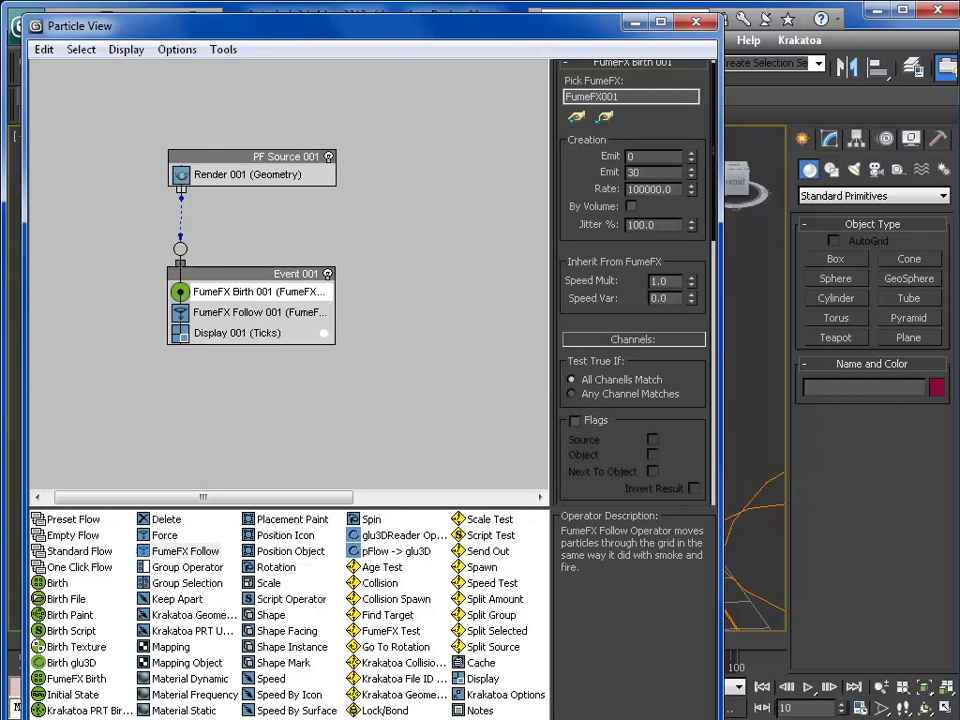
- Drop a Mapping Object operator into Event 001 directly beneath FumeFX Follow 001
{"action": "key", "text": "m"}
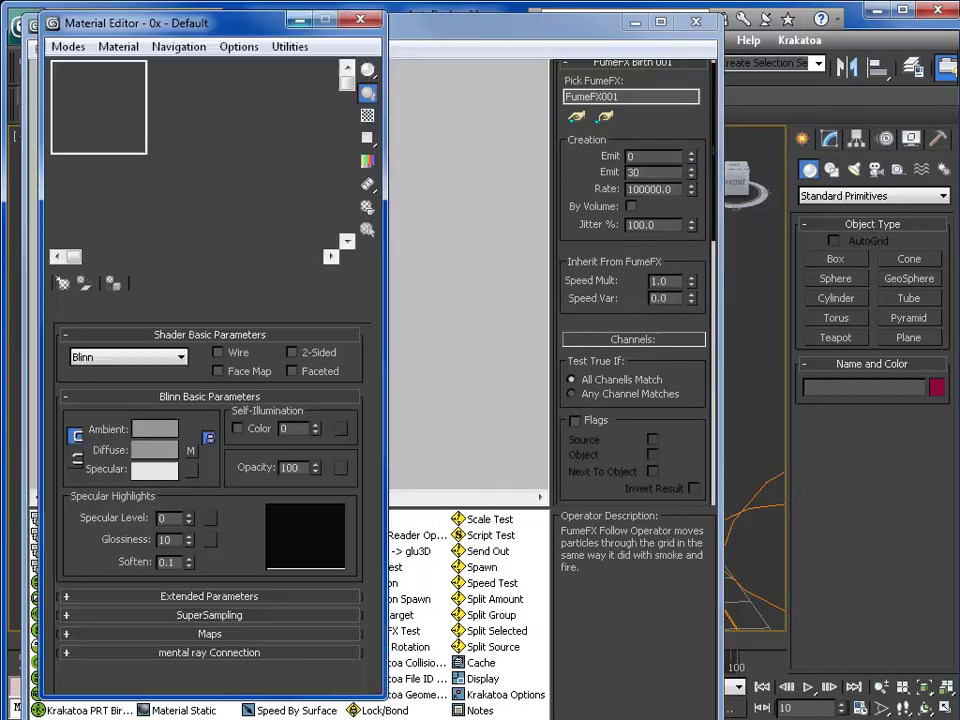
{"action": "left_click_drag", "start_coordinate": [205, 25], "coordinate": [663, 27]}
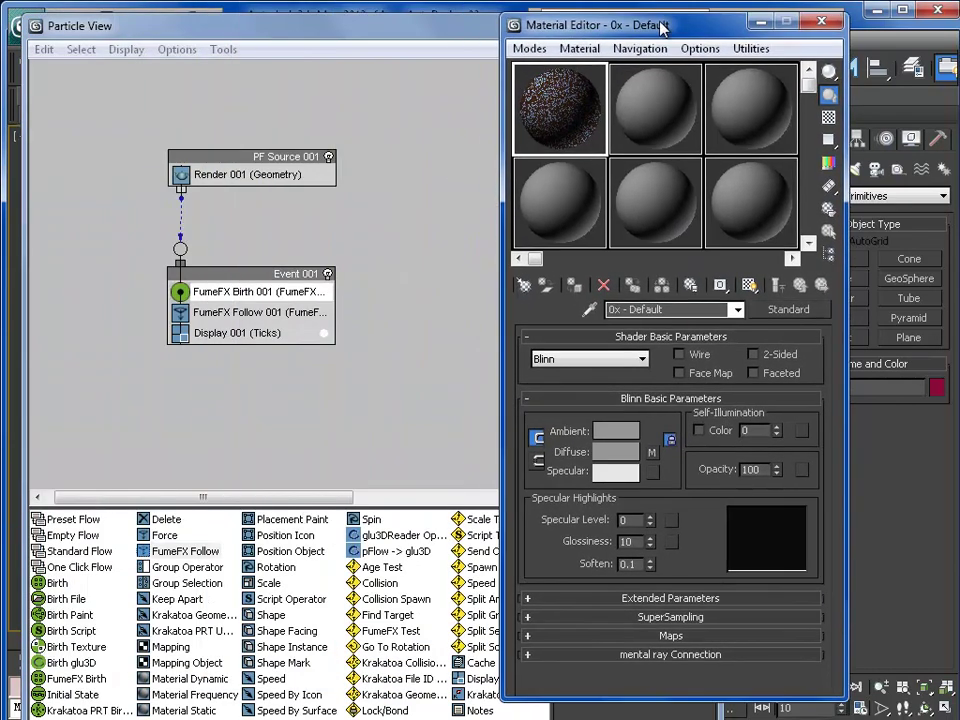
{"action": "left_click", "coordinate": [193, 665]}
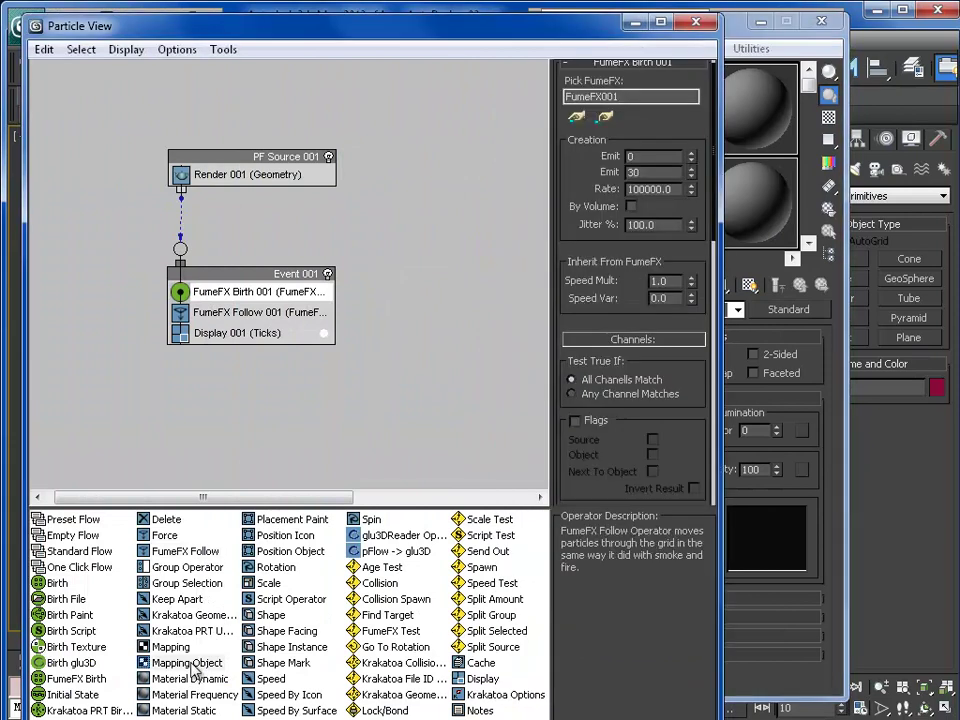
{"action": "left_click_drag", "start_coordinate": [193, 665], "coordinate": [226, 337]}
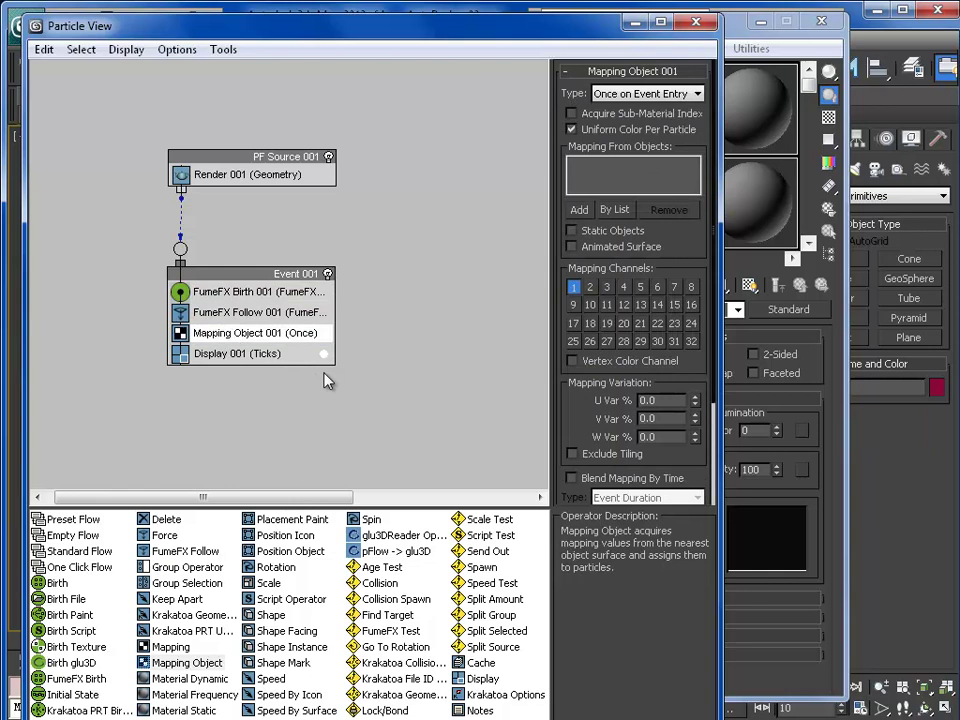
{"action": "left_click_drag", "start_coordinate": [248, 32], "coordinate": [248, 22]}
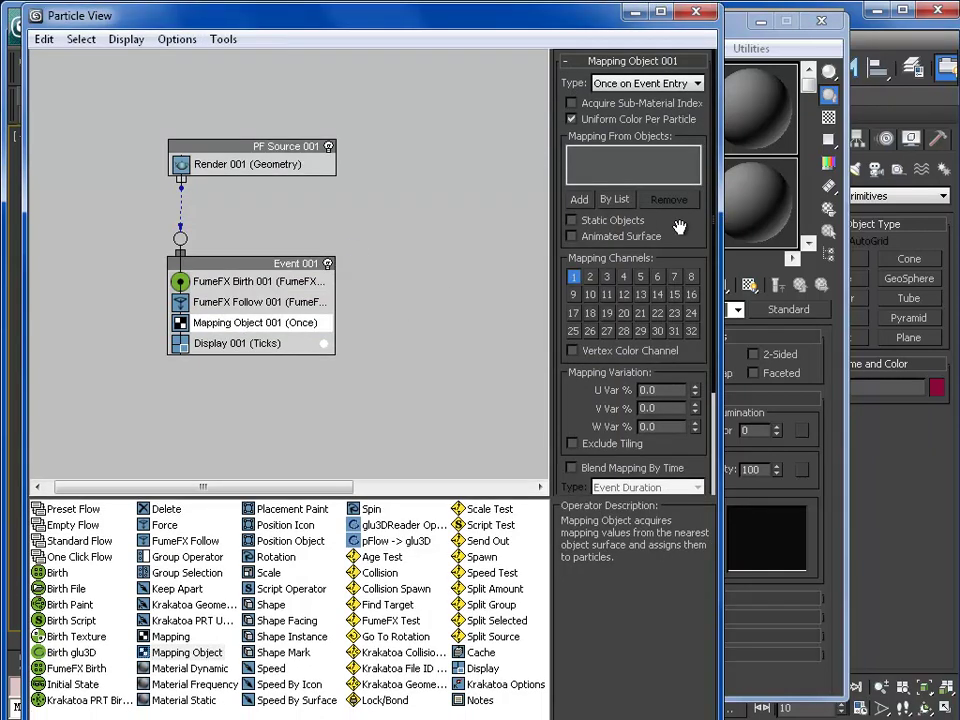
{"action": "mouse_move", "coordinate": [680, 231]}
{"action": "left_mouse_down"}
{"action": "mouse_move", "coordinate": [680, 219]}
{"action": "mouse_move", "coordinate": [680, 247]}
{"action": "left_mouse_up"}
{"action": "mouse_move", "coordinate": [690, 231]}
{"action": "left_mouse_down"}
{"action": "mouse_move", "coordinate": [690, 196]}
{"action": "mouse_move", "coordinate": [698, 252]}
{"action": "left_mouse_up"}
- Compare the material operators in the depot and add Material Dynamic to Event 001 below the Mapping Object
{"action": "left_click", "coordinate": [206, 684]}
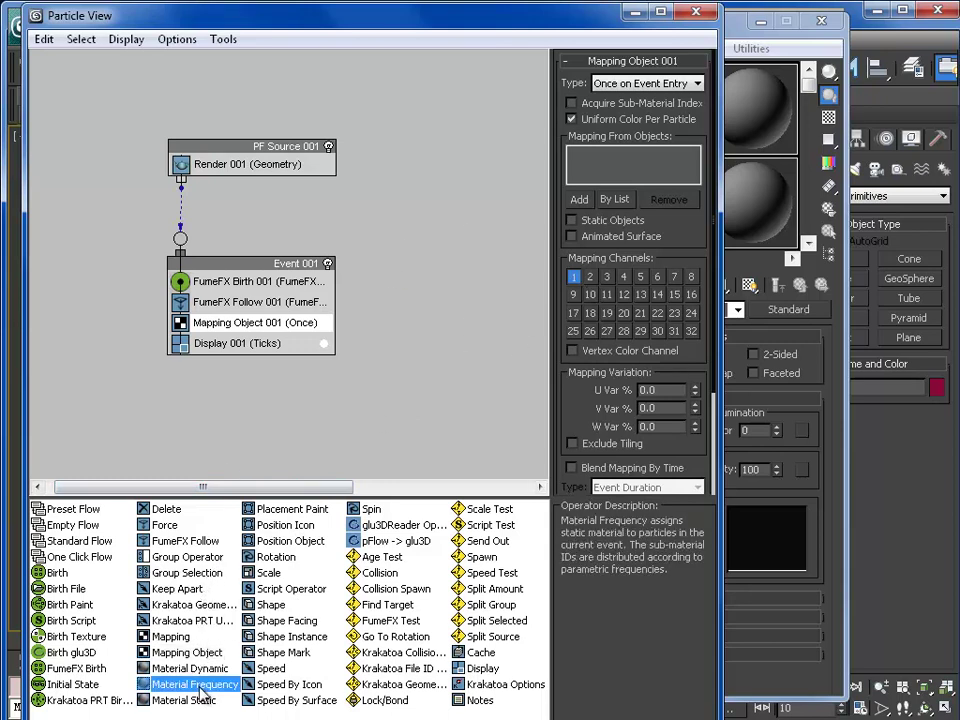
{"action": "left_click", "coordinate": [200, 668]}
{"action": "left_click", "coordinate": [190, 698]}
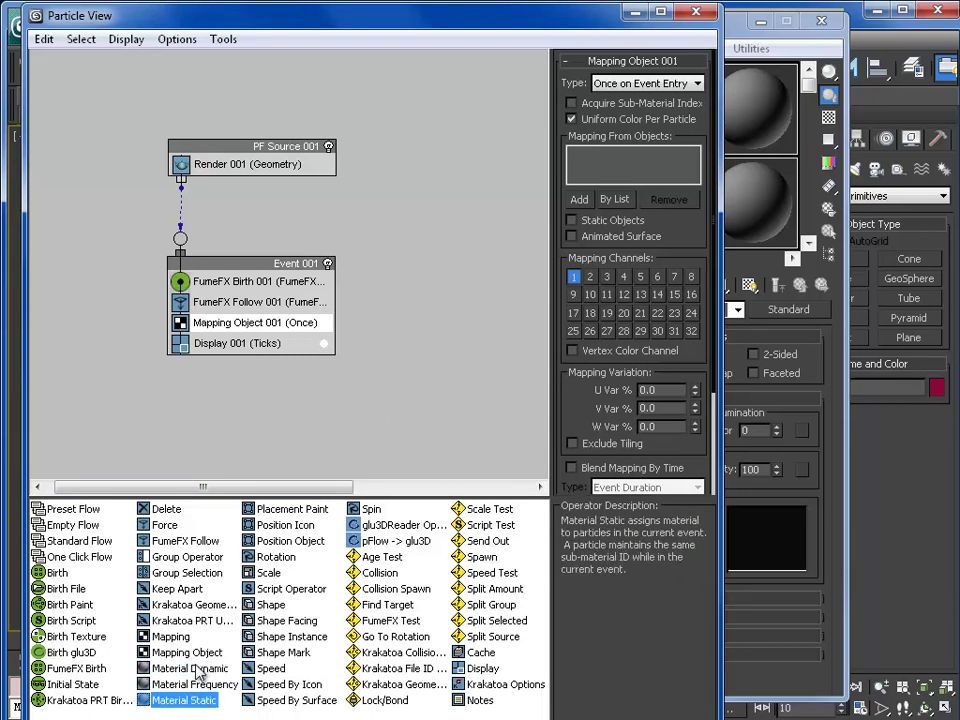
{"action": "left_click", "coordinate": [197, 670]}
{"action": "left_click", "coordinate": [196, 699]}
{"action": "left_click", "coordinate": [198, 668]}
{"action": "left_click", "coordinate": [192, 700]}
{"action": "left_click_drag", "start_coordinate": [186, 668], "coordinate": [223, 343]}
{"action": "left_click", "coordinate": [251, 345]}
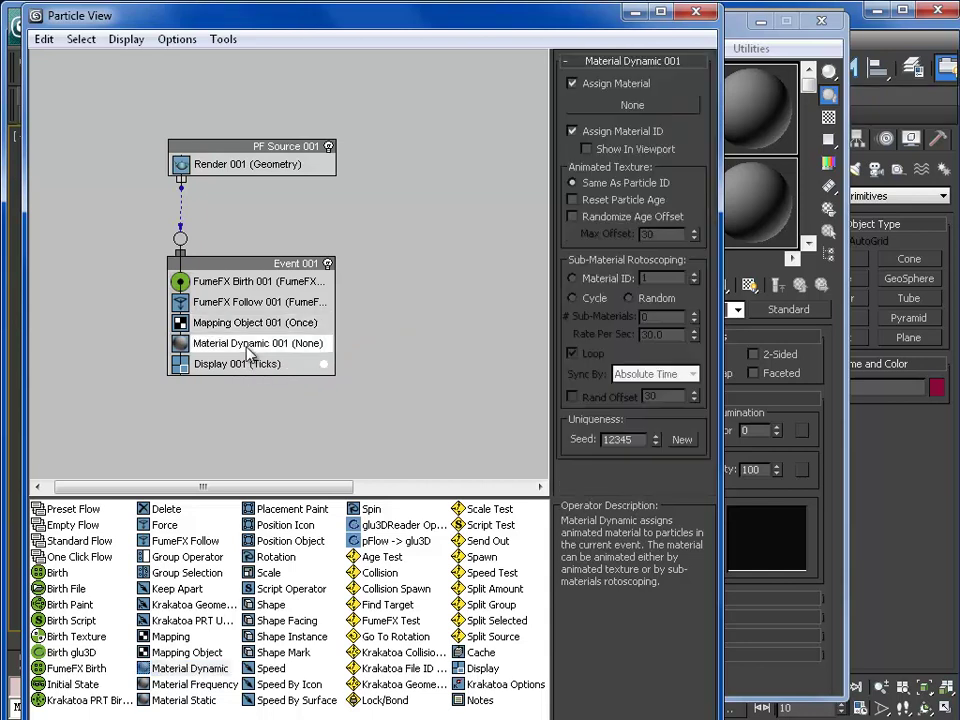
- Assign the first sample slot's 0x - Default material to Material Dynamic as an instance
{"action": "left_click_drag", "start_coordinate": [731, 22], "coordinate": [922, 49]}
{"action": "left_click_drag", "start_coordinate": [760, 147], "coordinate": [650, 110]}
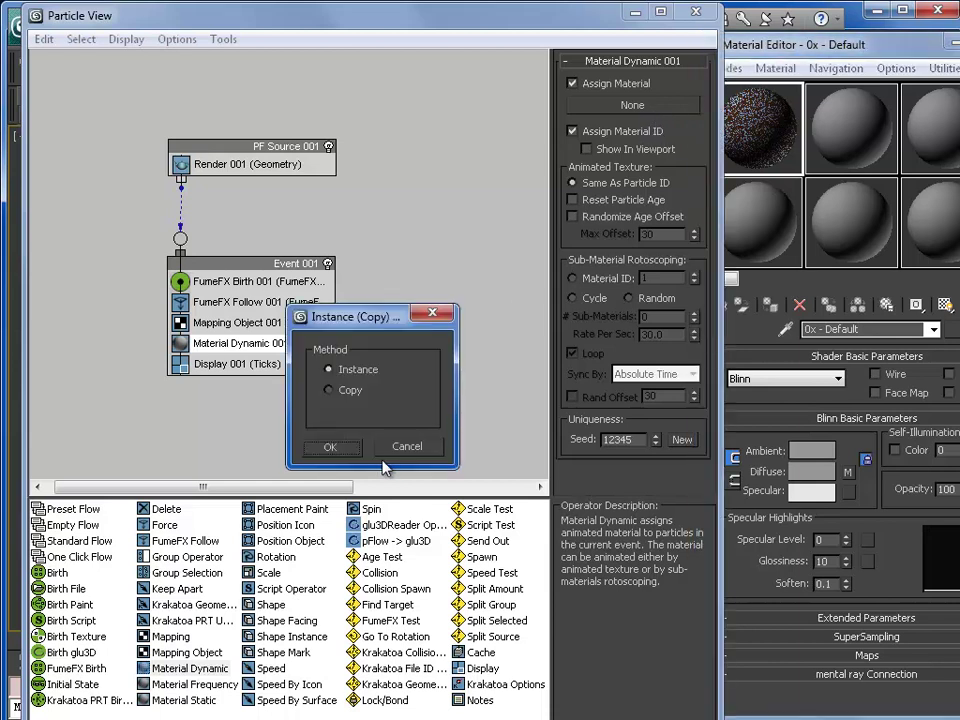
{"action": "left_click", "coordinate": [333, 450]}
{"action": "left_click", "coordinate": [748, 140]}
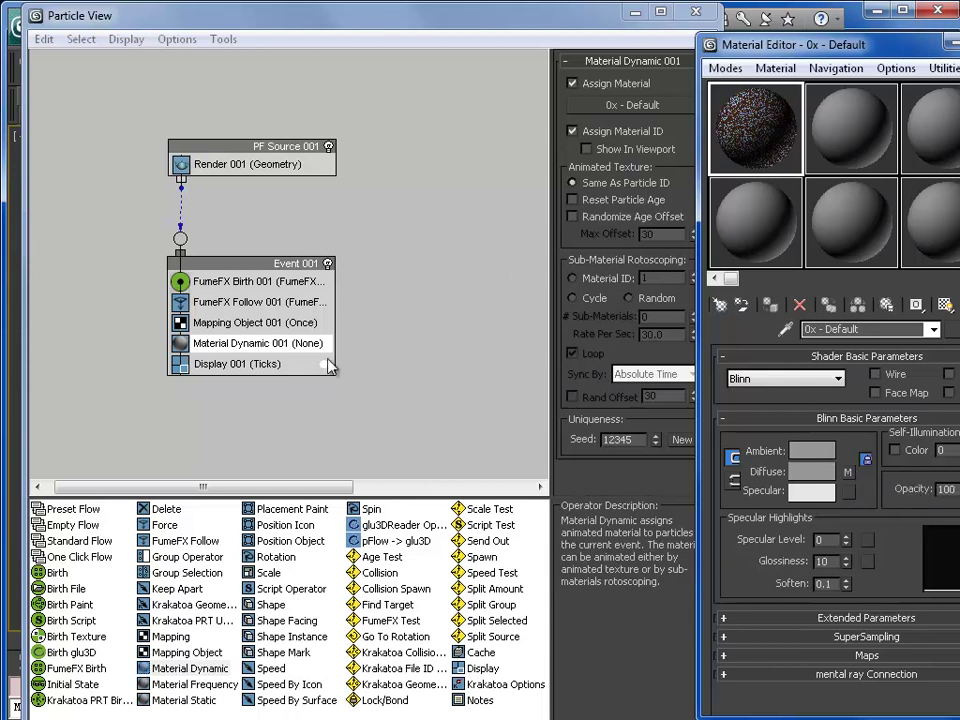
{"action": "left_click", "coordinate": [251, 329]}
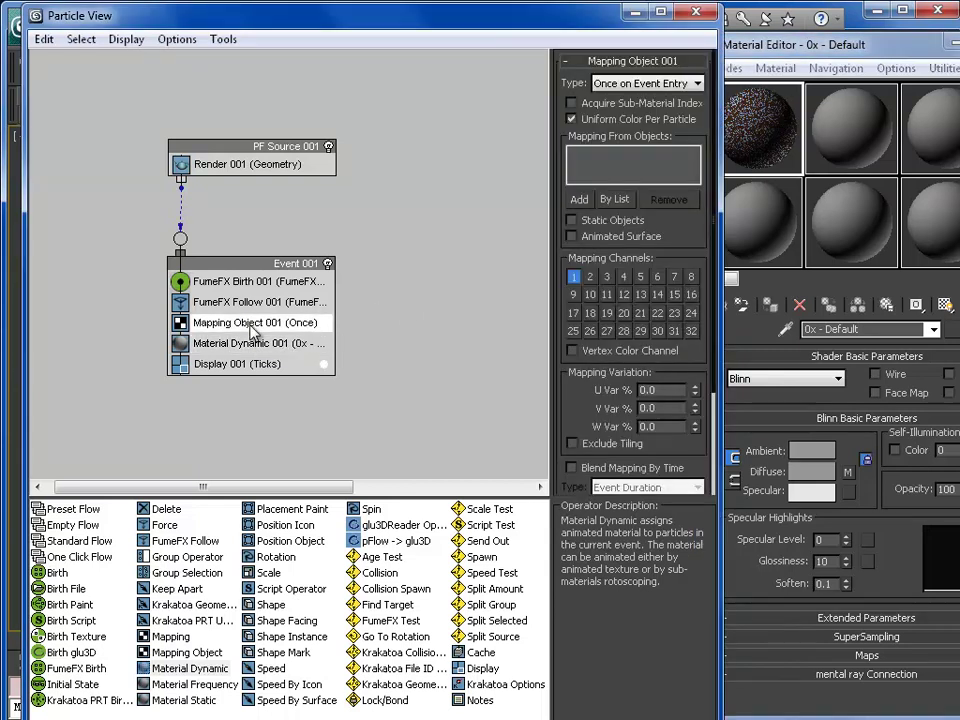
{"action": "left_click", "coordinate": [212, 345]}
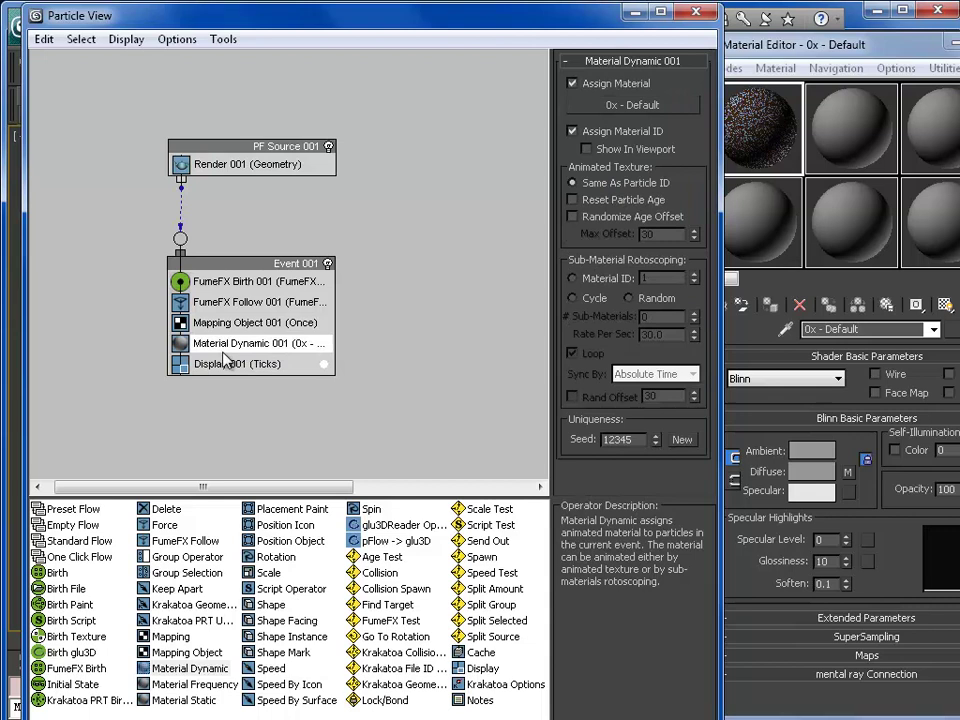
- Change Mapping Object 001's Type from Once on Event Entry to Continuous
{"action": "left_click", "coordinate": [230, 326]}
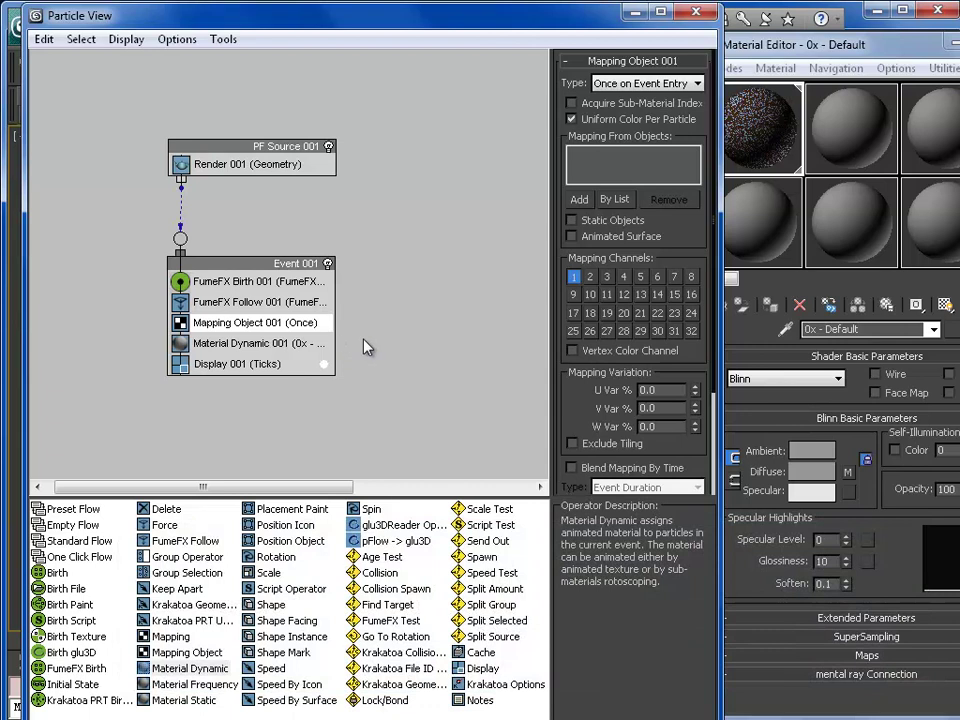
{"action": "middle_click_drag", "start_coordinate": [402, 364], "coordinate": [395, 335]}
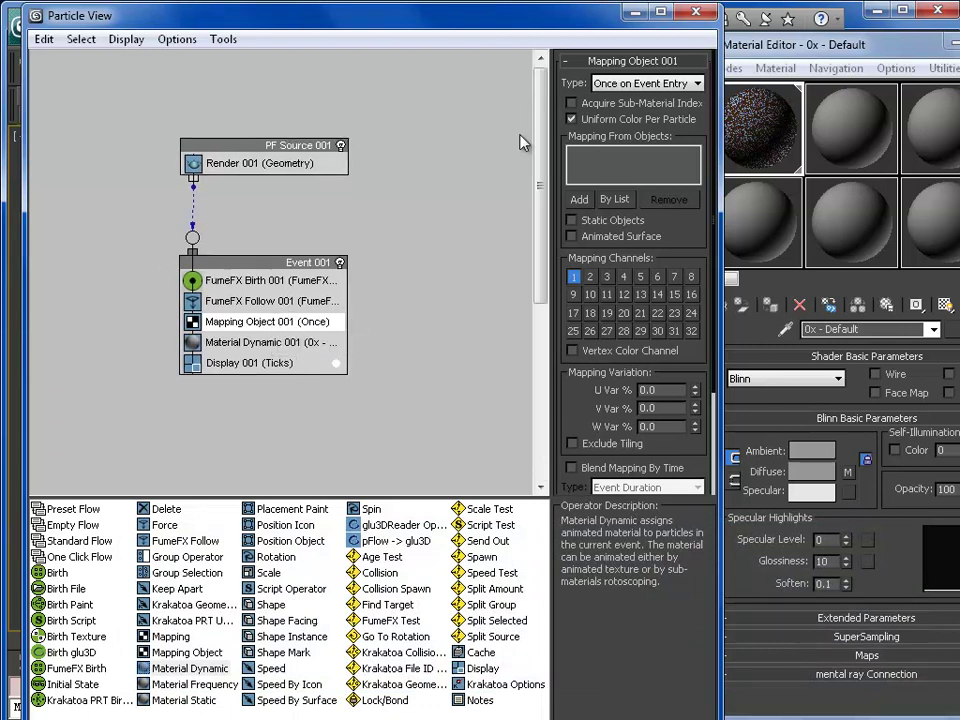
{"action": "left_click", "coordinate": [619, 86]}
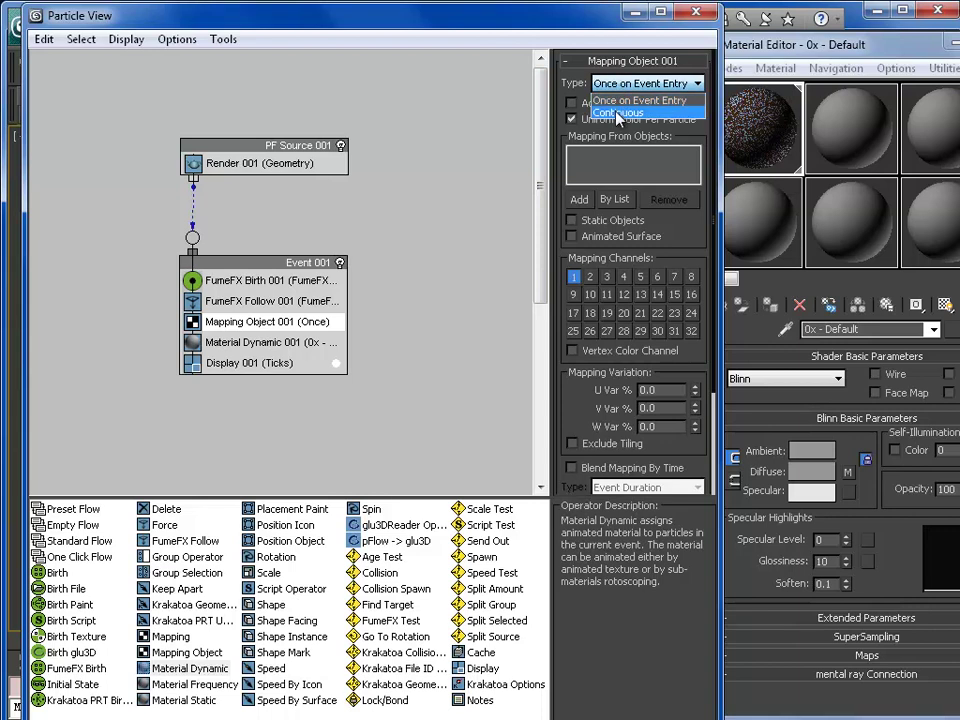
{"action": "left_click", "coordinate": [618, 113]}
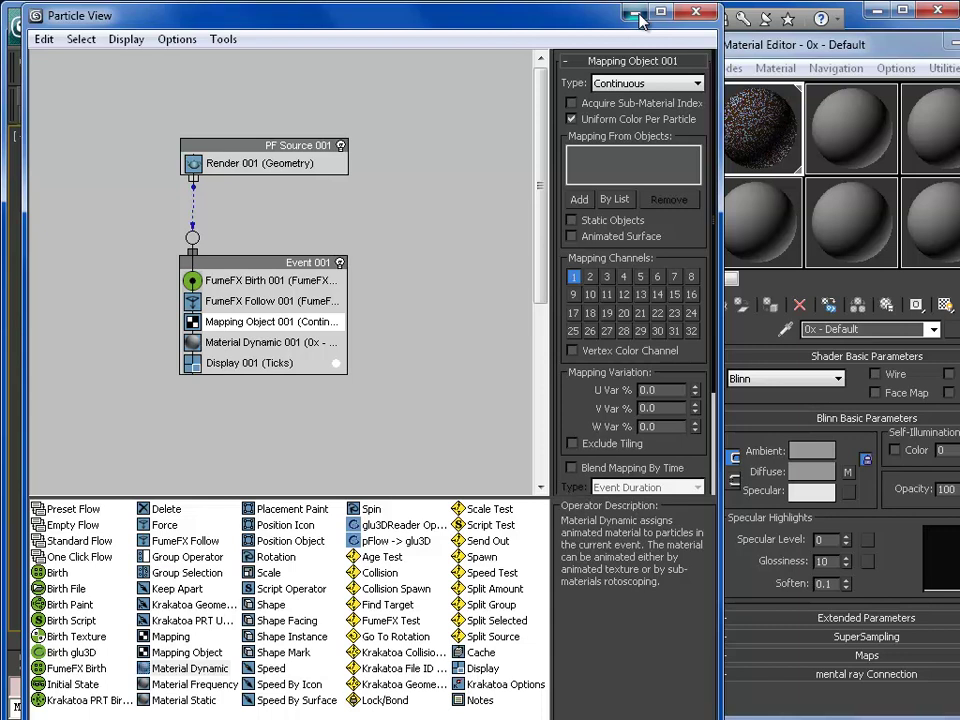
- Hide Particle View and test-render the current frame, then close the render window
{"action": "left_click", "coordinate": [639, 16]}
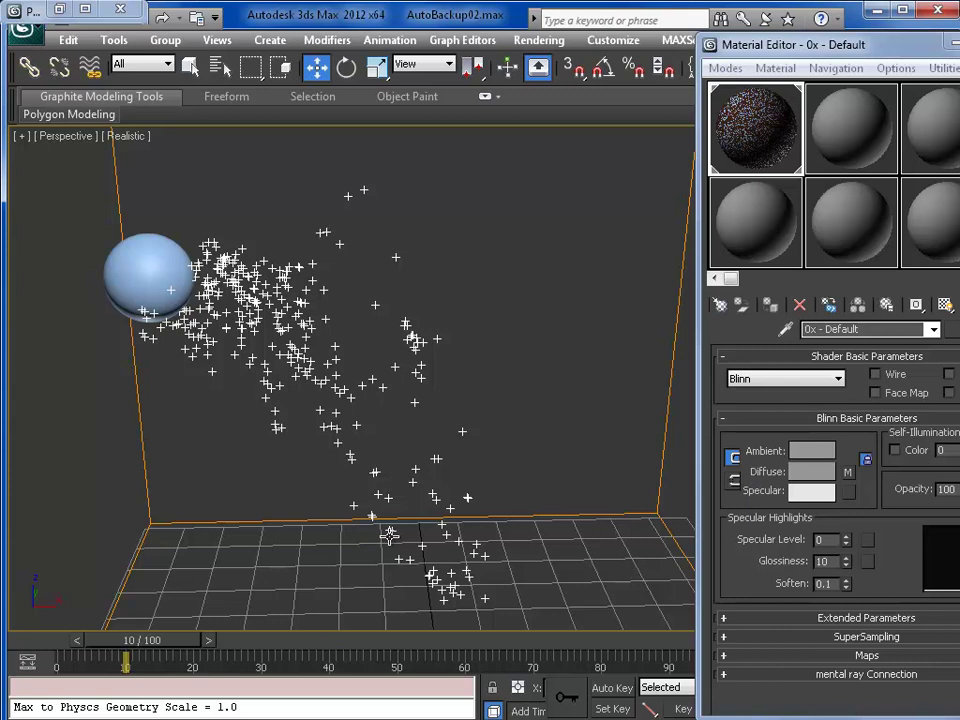
{"action": "key", "text": "shift+q"}
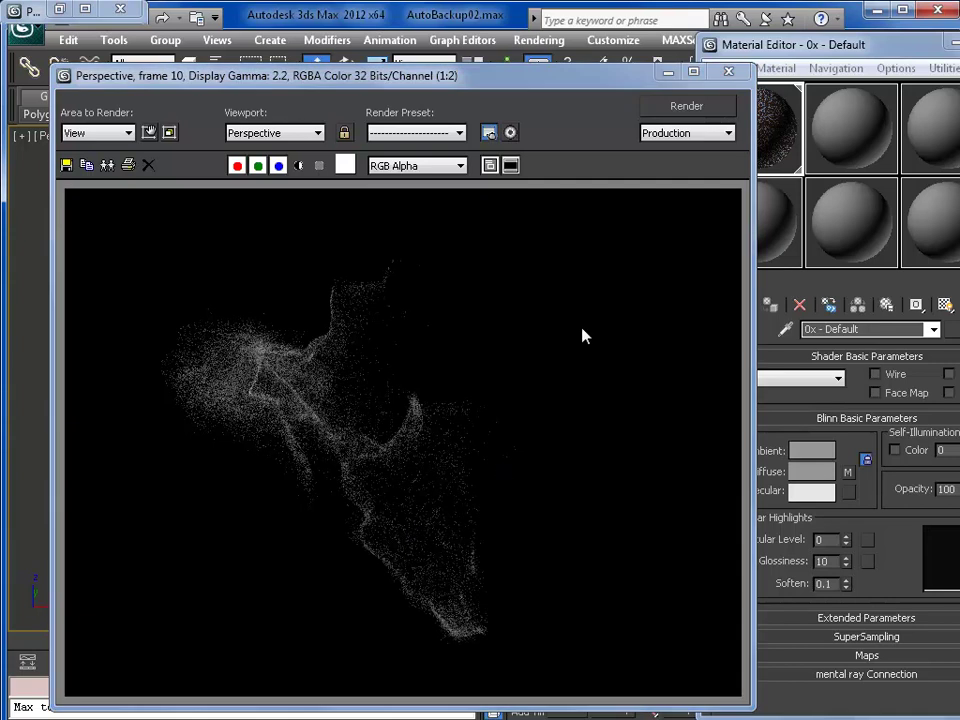
{"action": "left_click", "coordinate": [727, 72]}
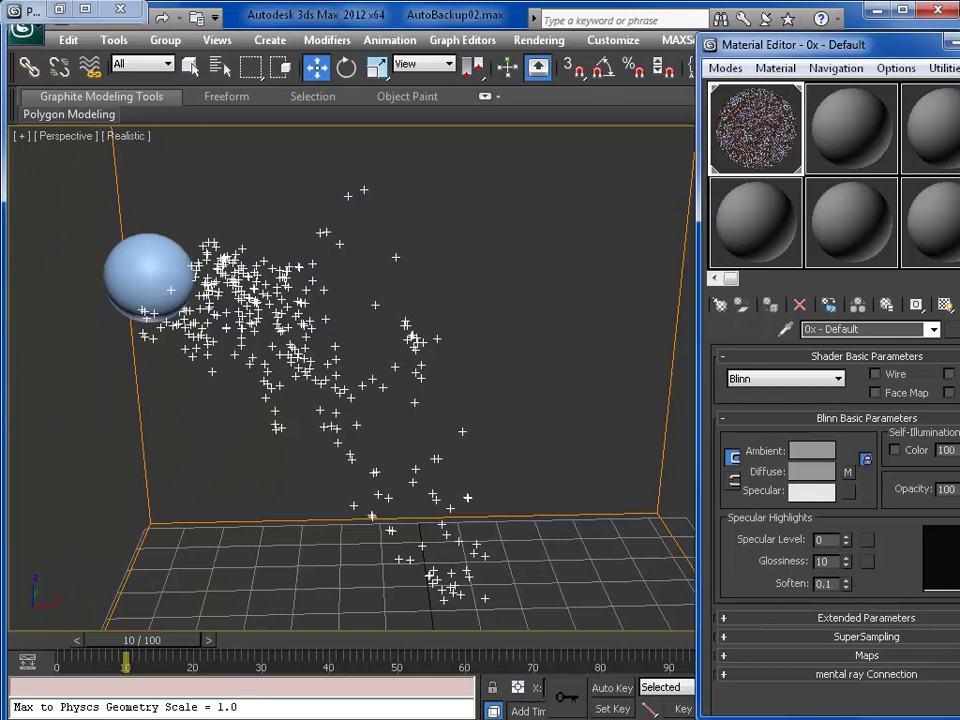
- Open the diffuse Cellular map's parameters and set its cell Size to 1.0
{"action": "left_click_drag", "start_coordinate": [815, 52], "coordinate": [592, 46]}
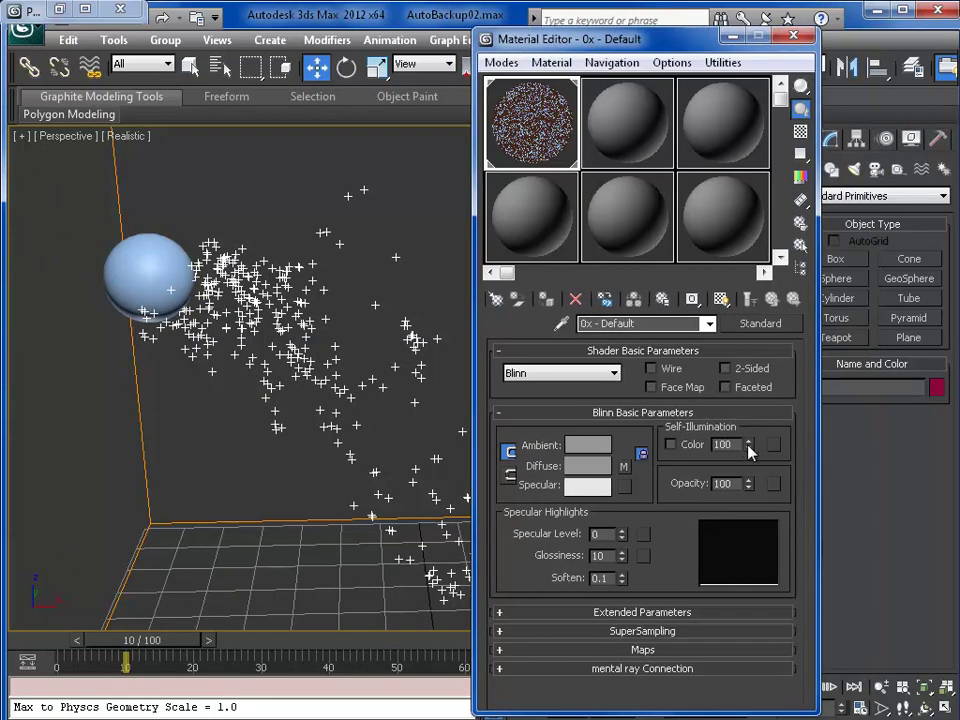
{"action": "left_click", "coordinate": [586, 466]}
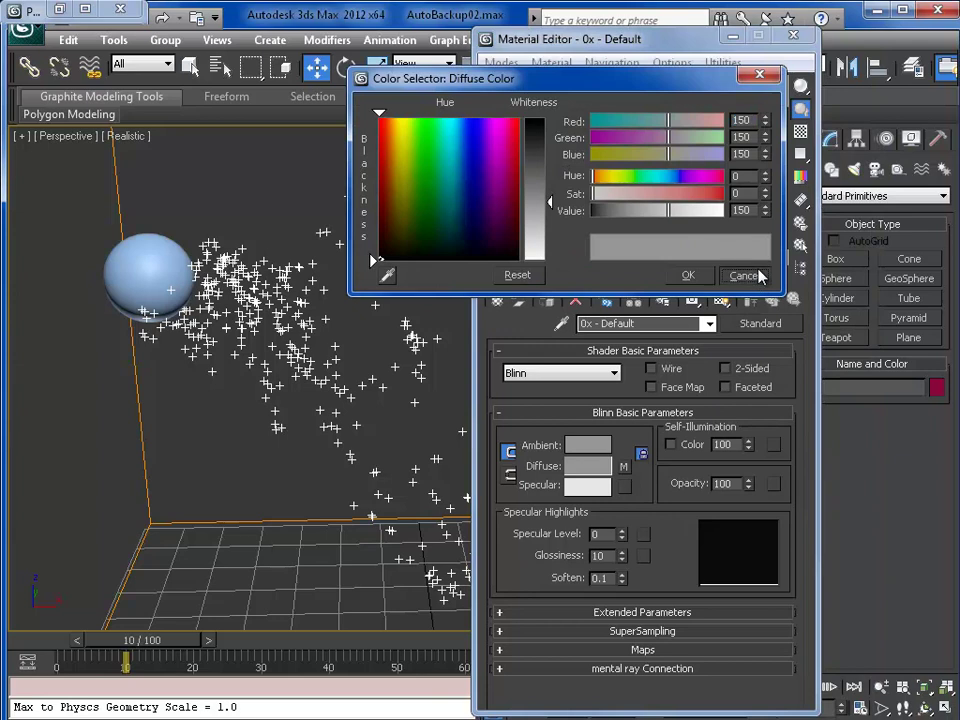
{"action": "left_click", "coordinate": [744, 274]}
{"action": "left_click", "coordinate": [623, 466]}
{"action": "left_click_drag", "start_coordinate": [574, 594], "coordinate": [591, 410]}
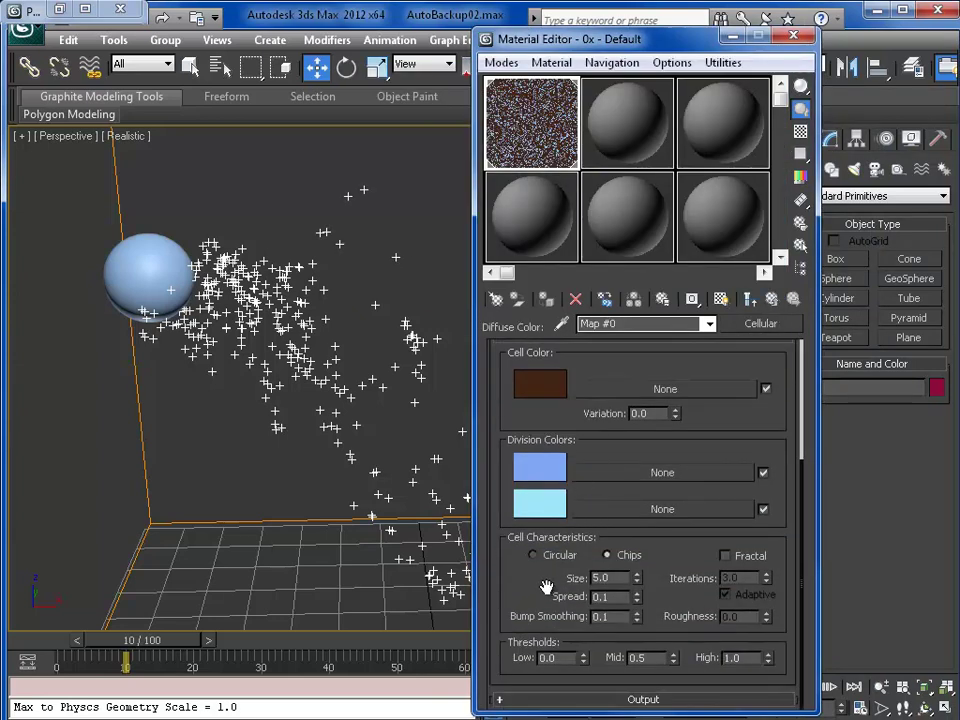
{"action": "double_click", "coordinate": [604, 578]}
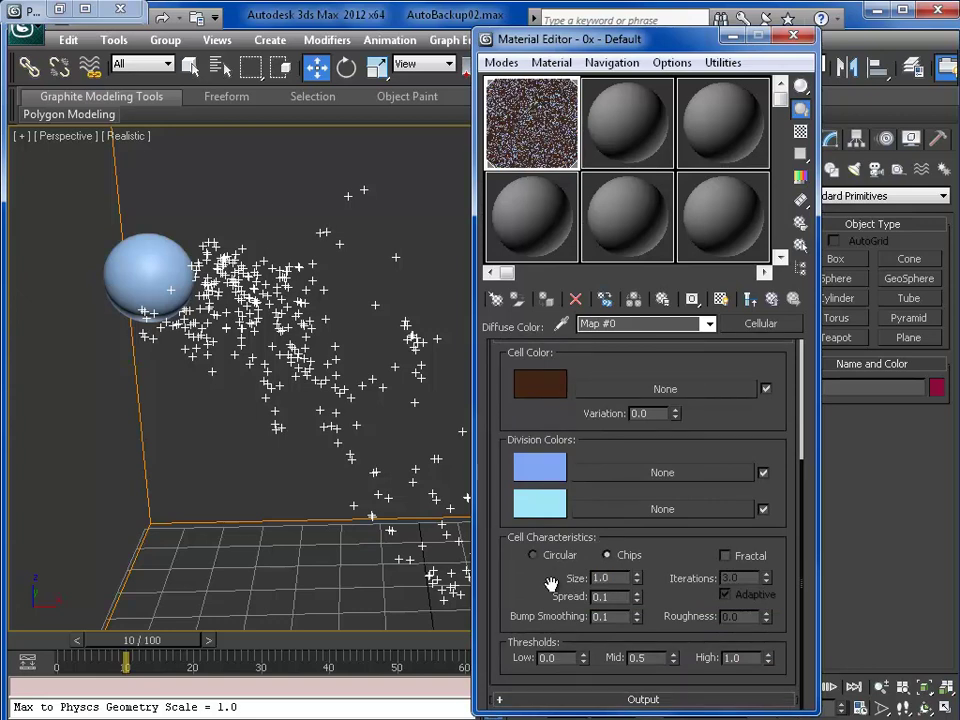
- Test-render the frame with the 1.0 cell size and bring Particle View back up
{"action": "key", "text": "shift+q"}
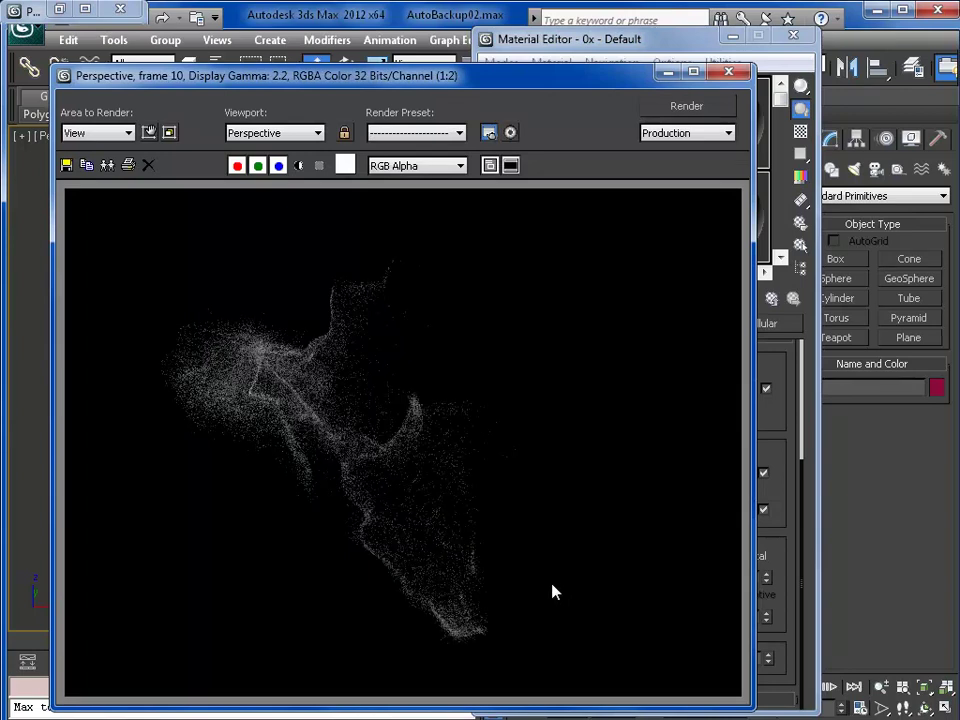
{"action": "left_click", "coordinate": [729, 72]}
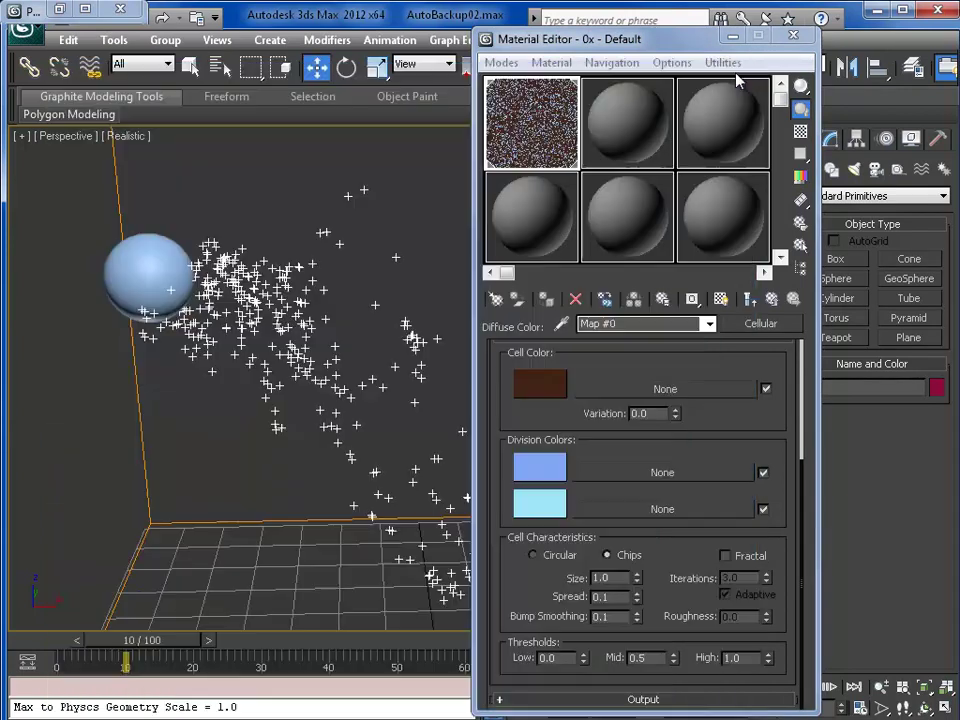
{"action": "scroll", "coordinate": [529, 602], "scroll_direction": "up", "scroll_amount": 5}
{"action": "scroll", "coordinate": [645, 520], "scroll_direction": "up", "scroll_amount": 1}
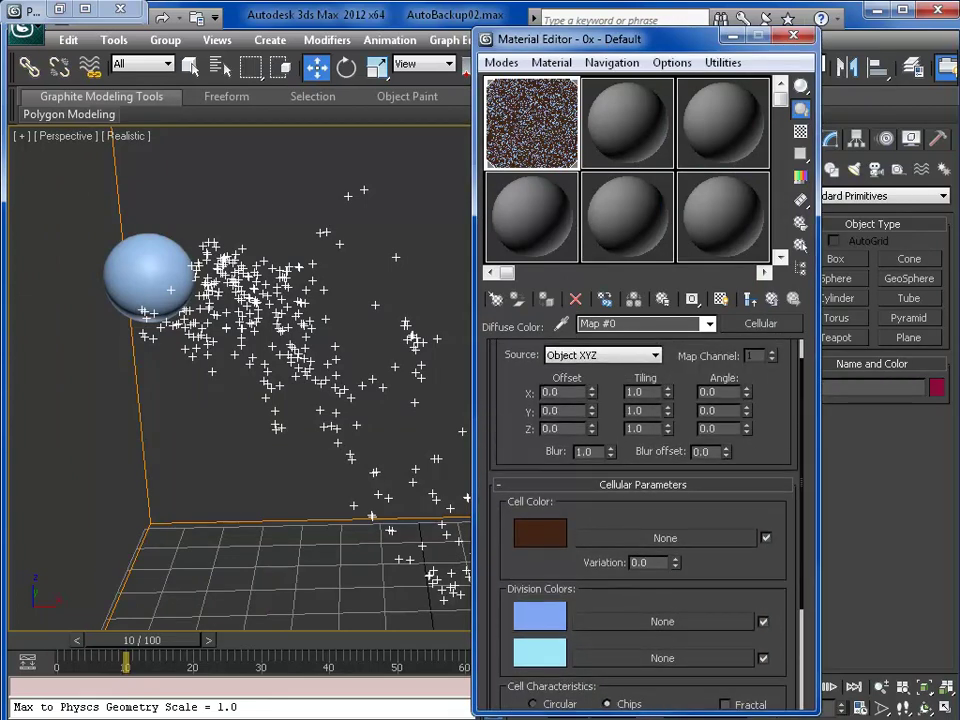
{"action": "left_click_drag", "start_coordinate": [598, 520], "coordinate": [628, 425]}
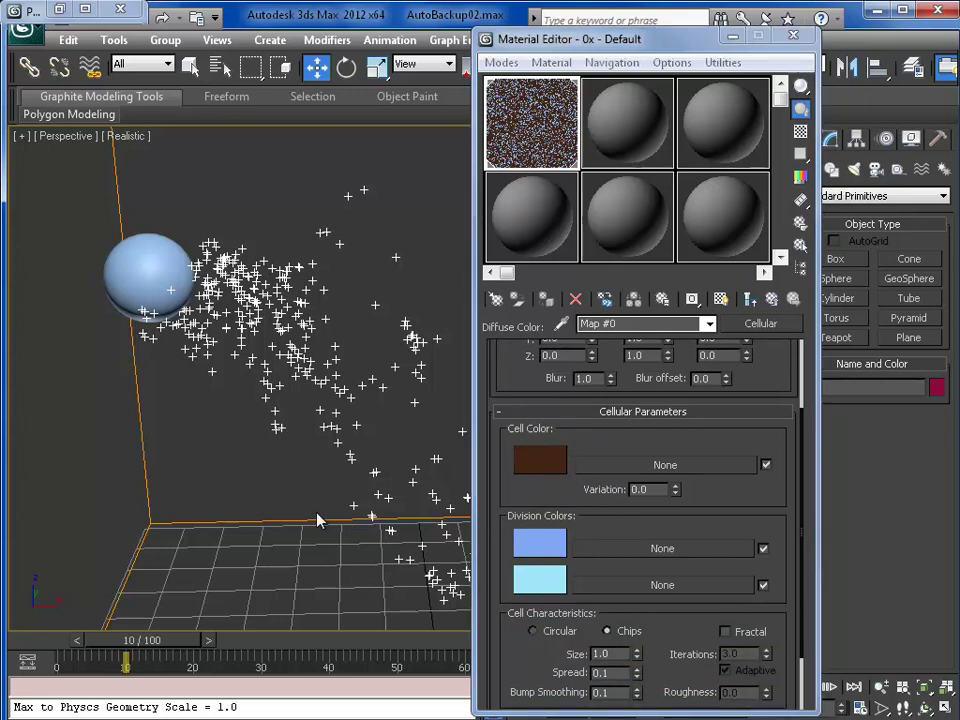
{"action": "key", "text": "6"}
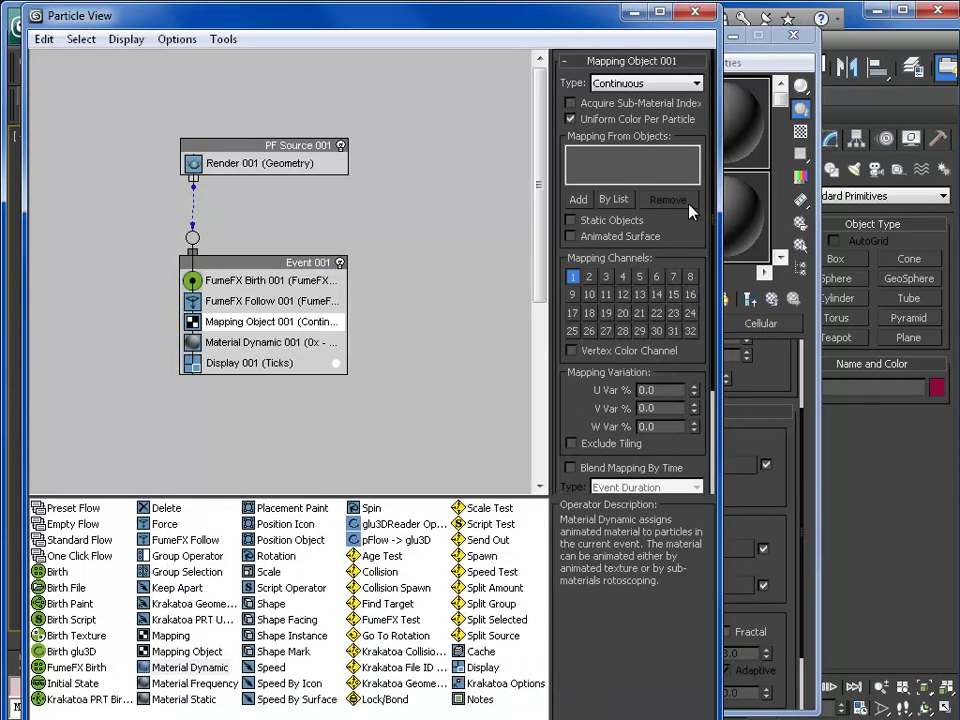
- Set Mapping Object 001 back to Once on Event Entry and render frame 10 with brown-and-blue particles
{"action": "left_click", "coordinate": [630, 84]}
{"action": "left_click", "coordinate": [640, 99]}
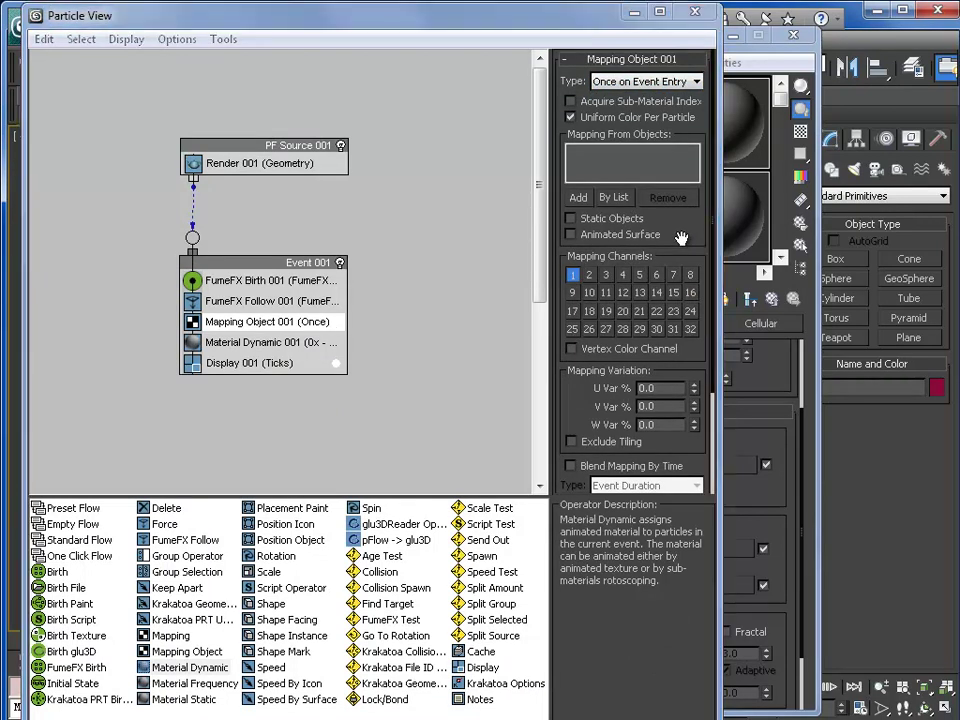
{"action": "key", "text": "shift+q"}
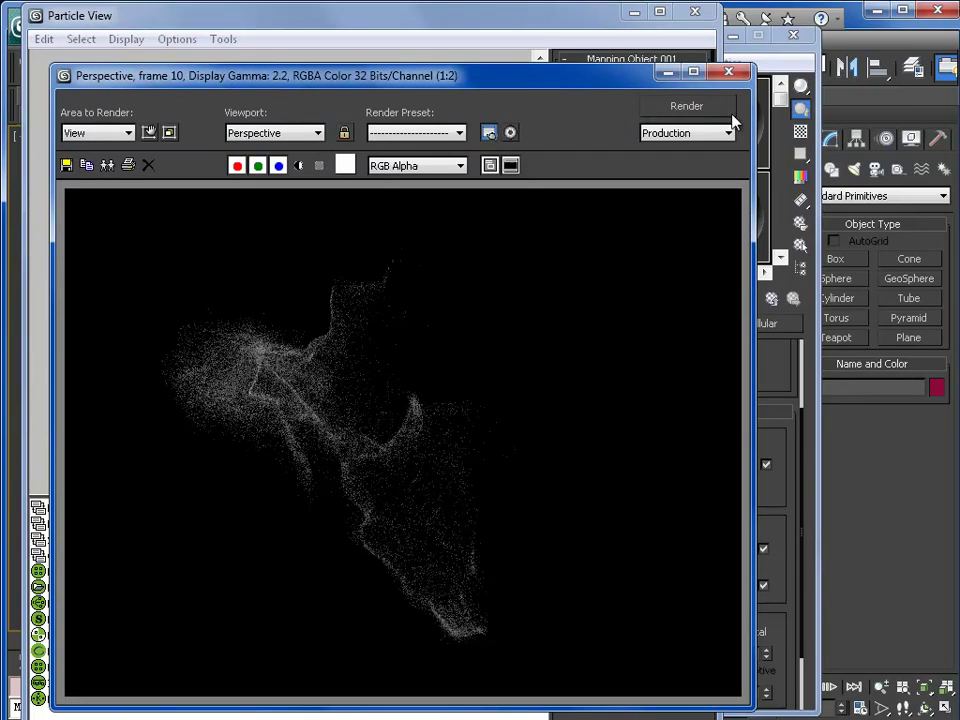
{"action": "left_click", "coordinate": [730, 72]}
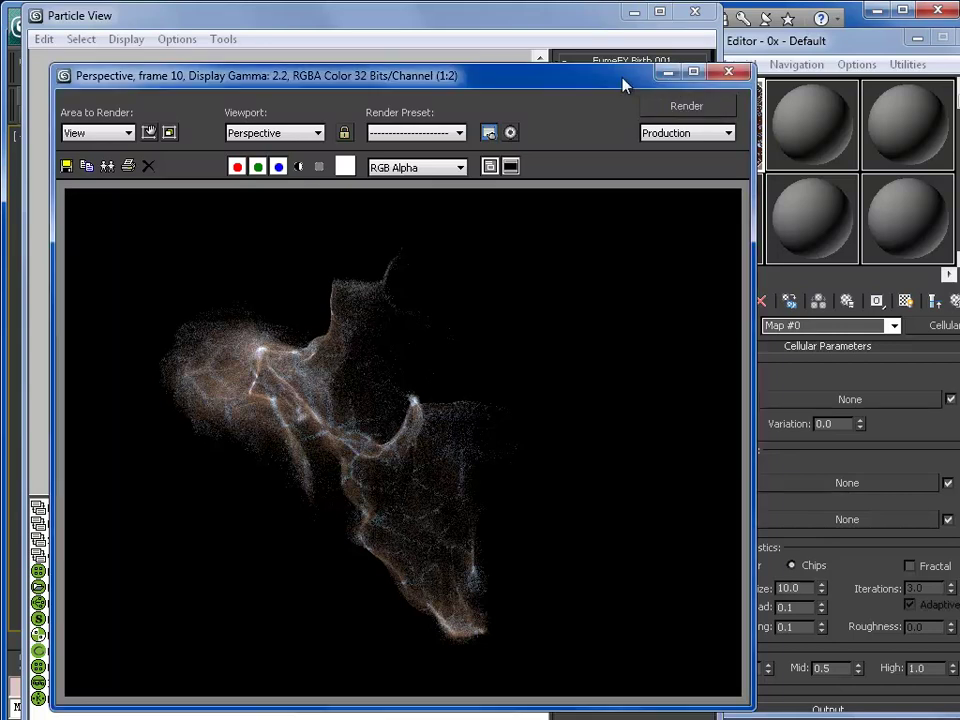
{"action": "left_click_drag", "start_coordinate": [655, 80], "coordinate": [655, 73]}
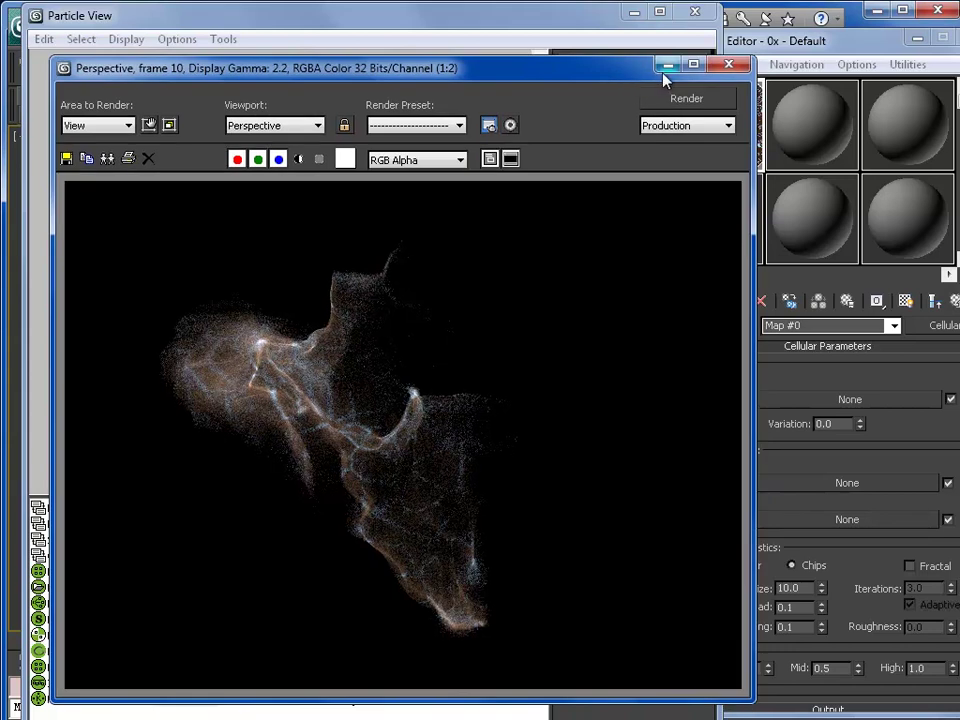
- Delete the disabled Material Static 001 operator from Event 001
{"action": "left_click", "coordinate": [665, 70]}
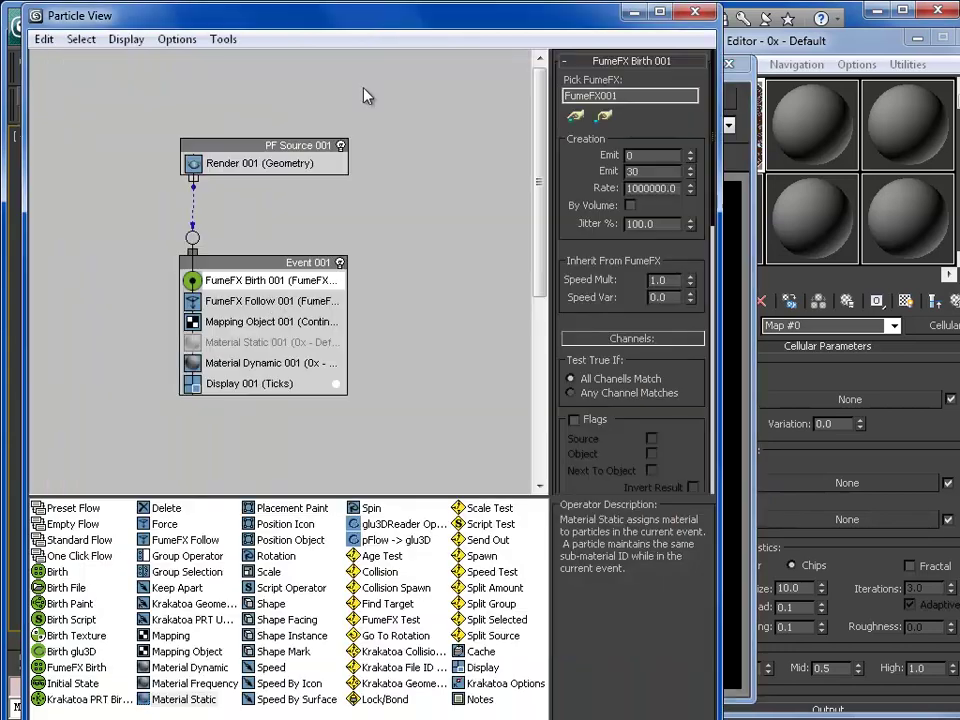
{"action": "left_click", "coordinate": [252, 343]}
{"action": "right_click", "coordinate": [246, 346]}
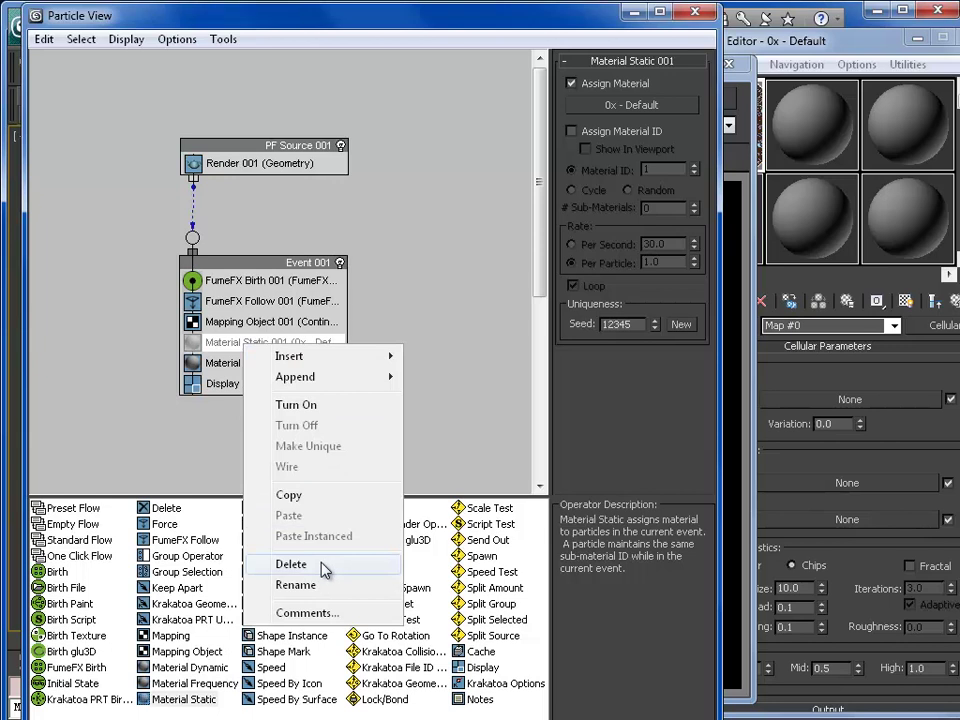
{"action": "left_click", "coordinate": [291, 564]}
- Review the settings of Mapping Object 001, the Cellular map and Material Dynamic 001
{"action": "left_click", "coordinate": [250, 322]}
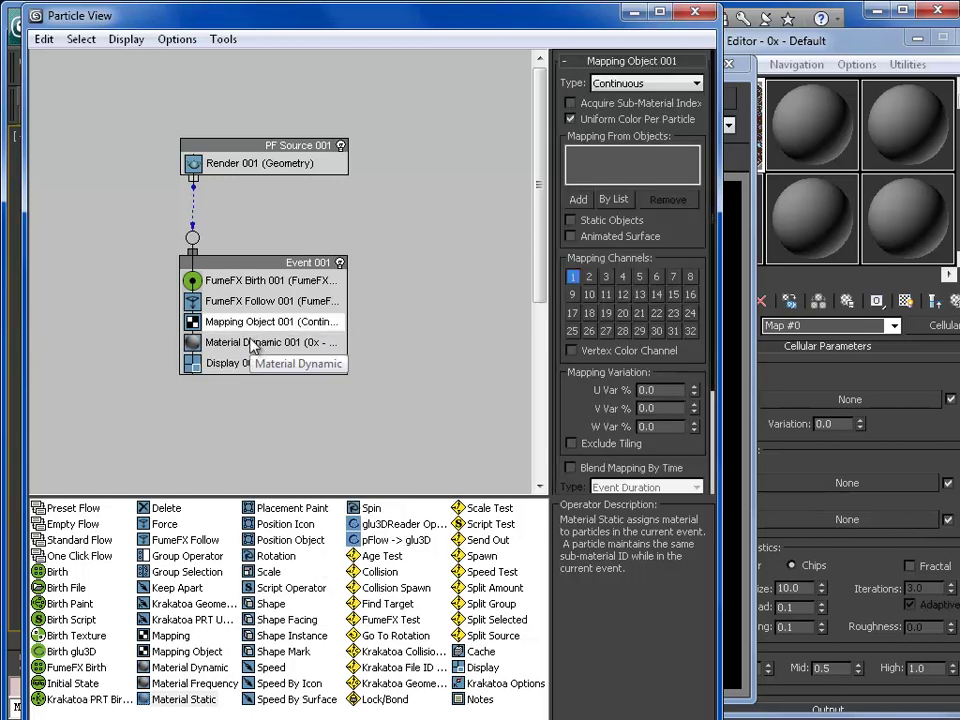
{"action": "left_click", "coordinate": [840, 590]}
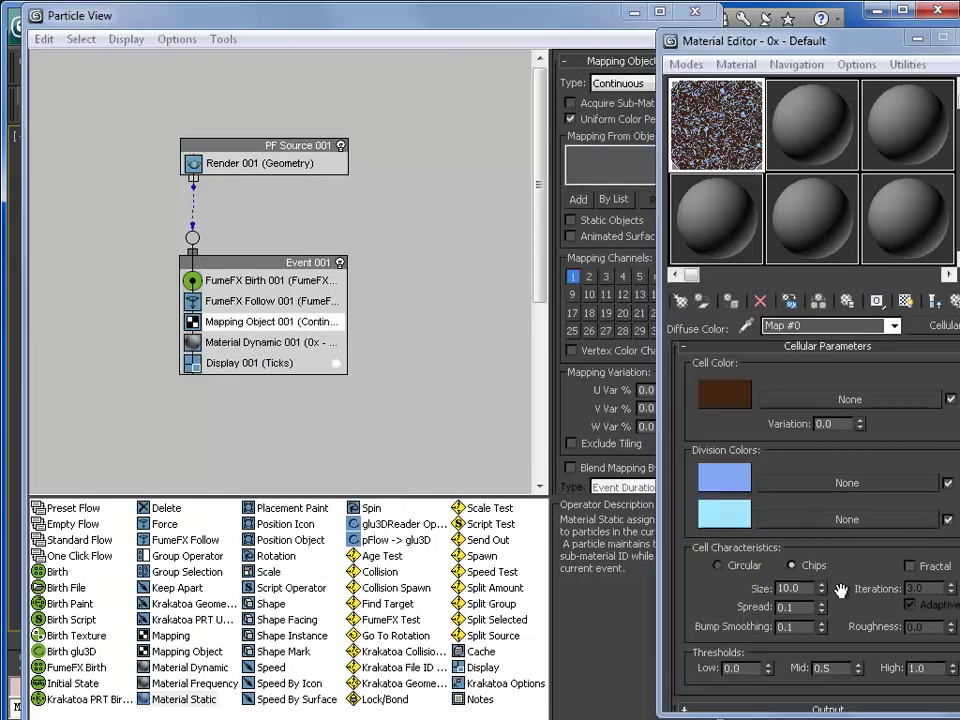
{"action": "scroll", "coordinate": [790, 500], "scroll_direction": "down", "scroll_amount": 1}
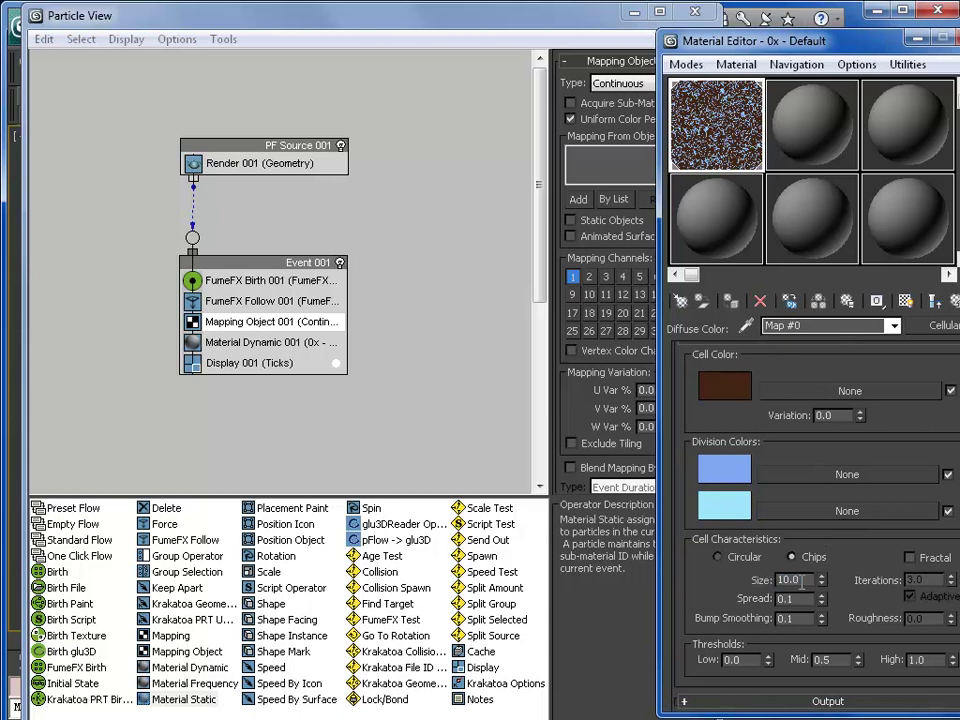
{"action": "left_click_drag", "start_coordinate": [750, 574], "coordinate": [733, 660]}
{"action": "left_click", "coordinate": [272, 346]}
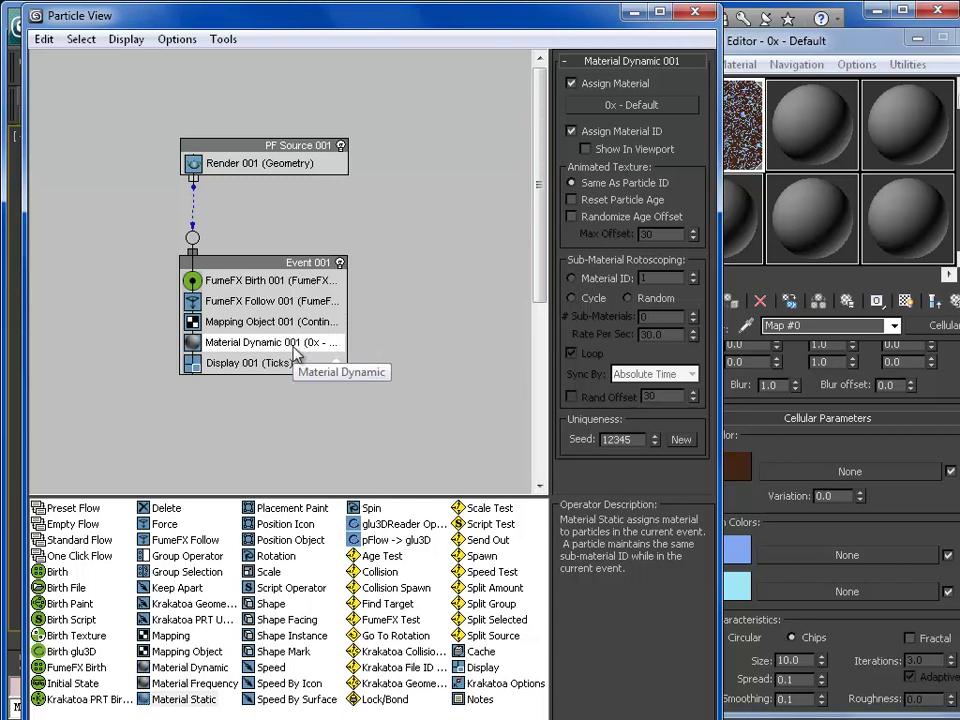
{"action": "left_click", "coordinate": [296, 325]}
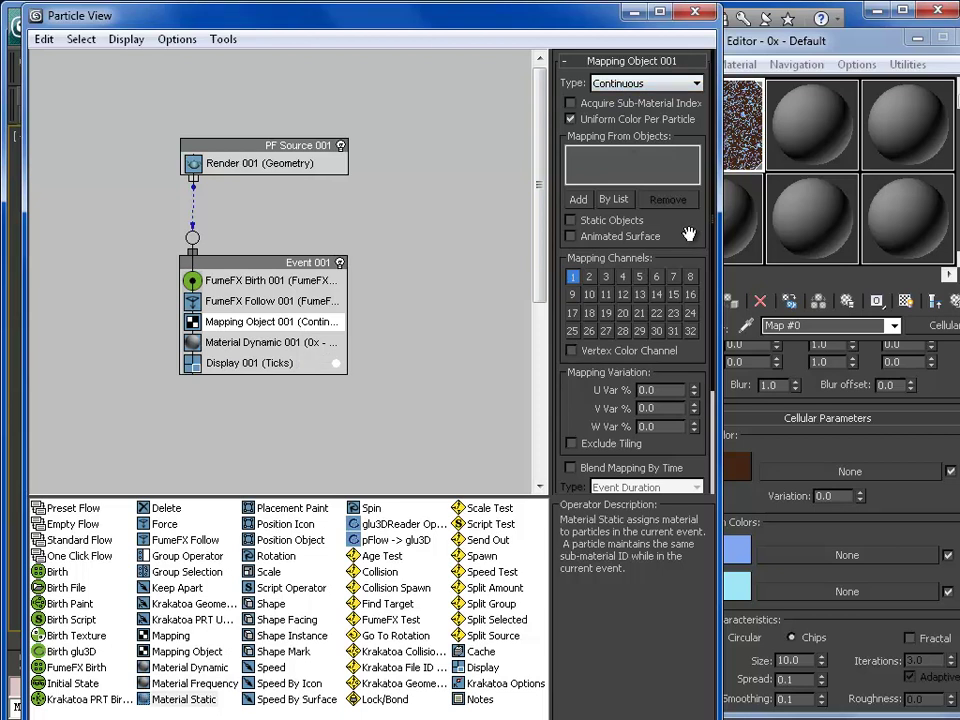
- Review the Cellular map's Object XYZ coordinates and brown/blue cell parameters, then shorten Particle View
{"action": "scroll", "coordinate": [692, 262], "scroll_direction": "down", "scroll_amount": 1}
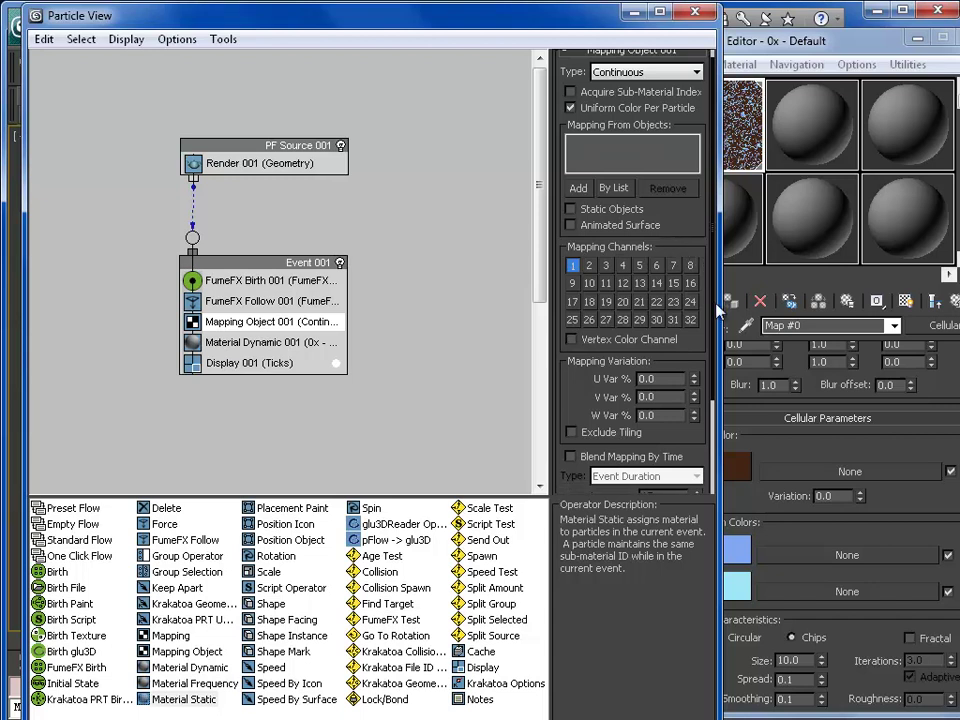
{"action": "left_click", "coordinate": [930, 465]}
{"action": "scroll", "coordinate": [934, 345], "scroll_direction": "down", "scroll_amount": 5}
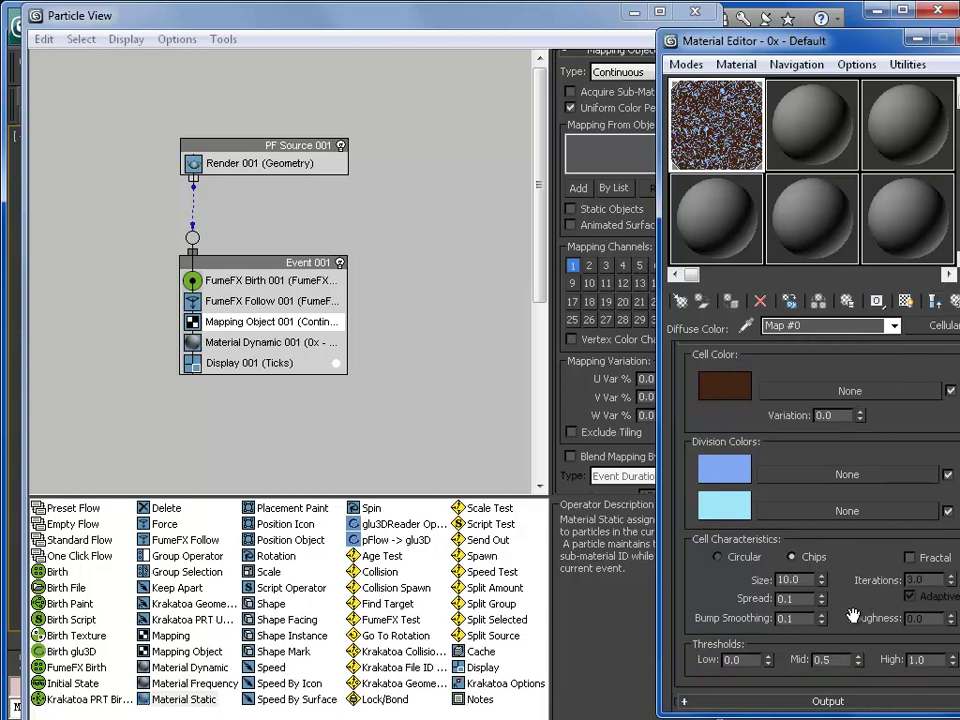
{"action": "scroll", "coordinate": [852, 612], "scroll_direction": "up", "scroll_amount": 12}
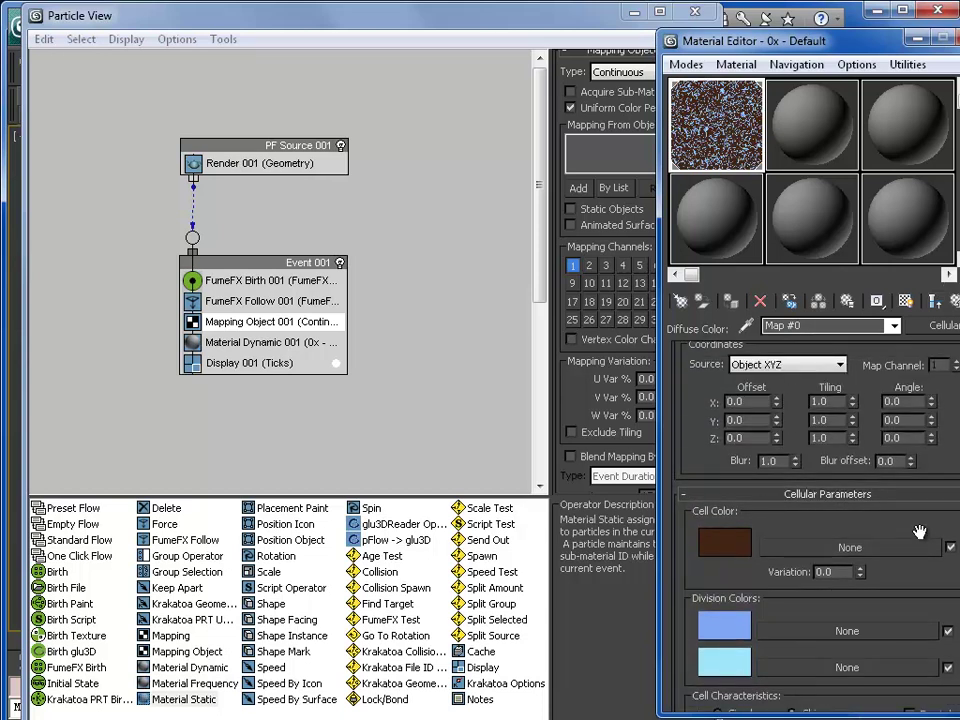
{"action": "scroll", "coordinate": [900, 520], "scroll_direction": "down", "scroll_amount": 11}
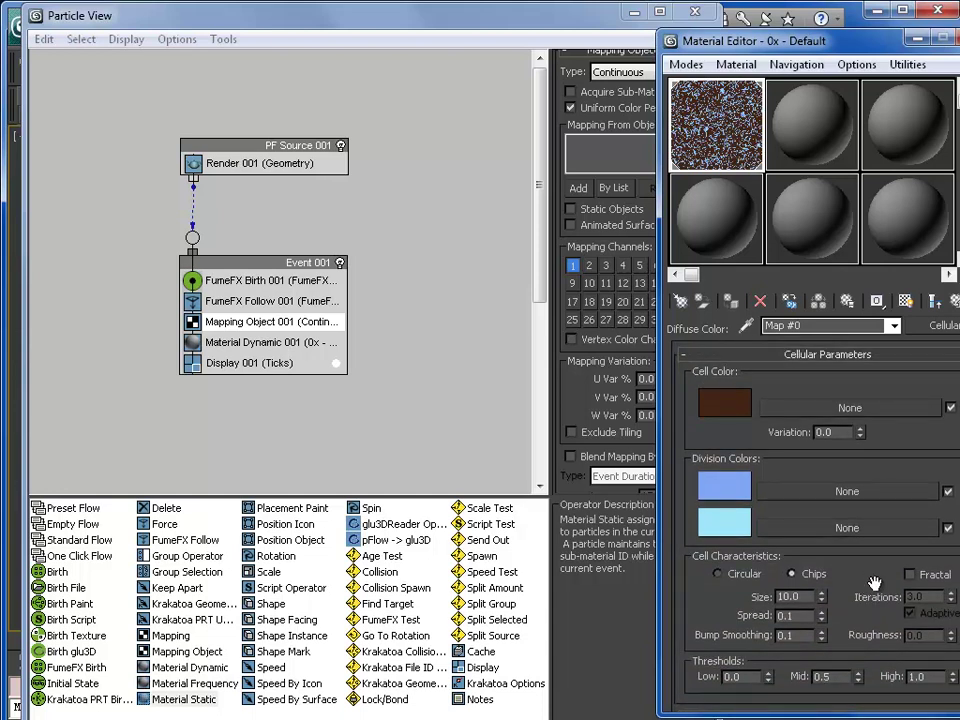
{"action": "scroll", "coordinate": [876, 510], "scroll_direction": "up", "scroll_amount": 12}
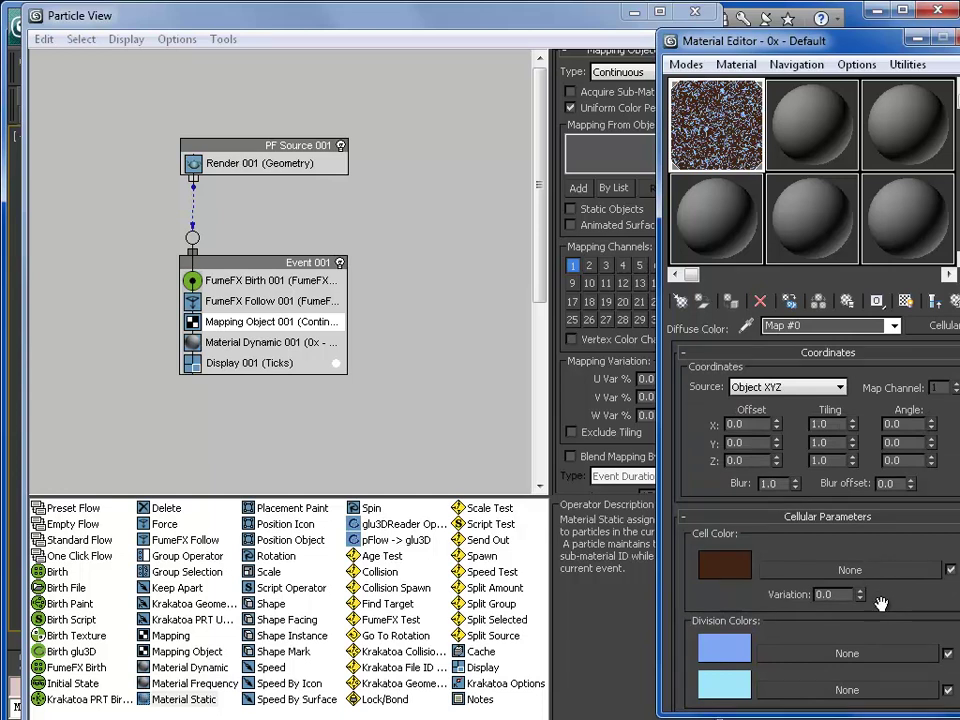
{"action": "left_click_drag", "start_coordinate": [896, 548], "coordinate": [900, 440]}
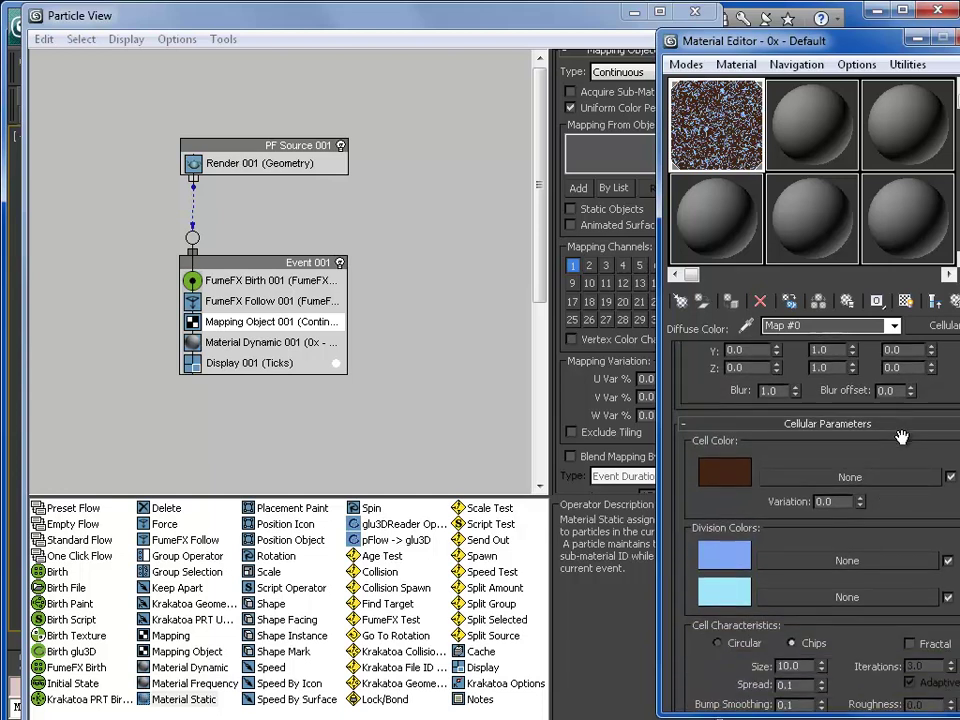
{"action": "left_click_drag", "start_coordinate": [881, 655], "coordinate": [871, 572]}
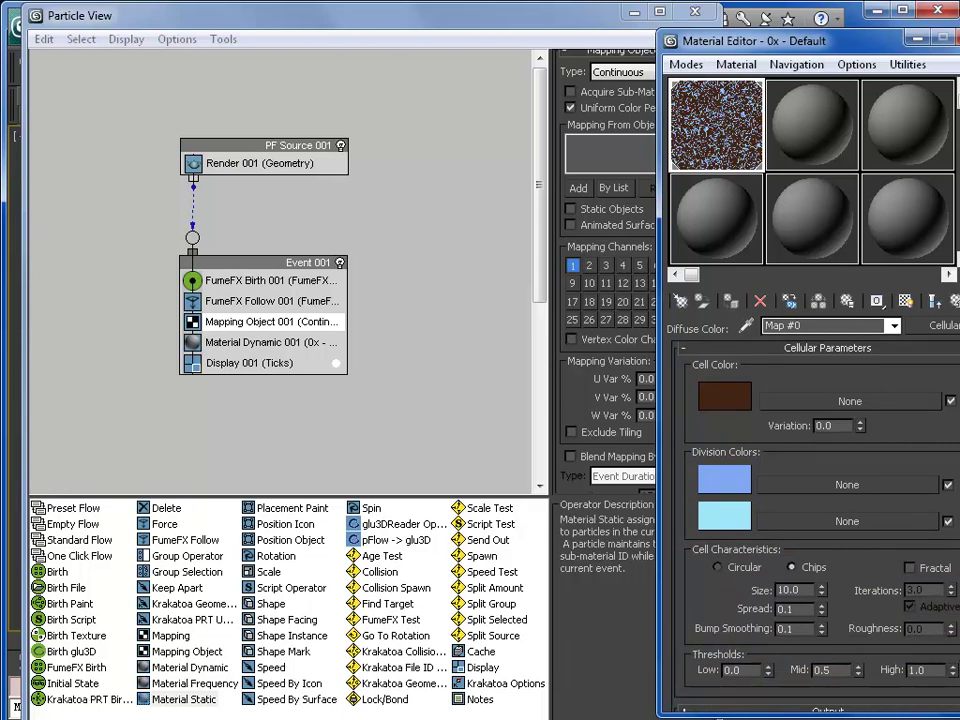
{"action": "scroll", "coordinate": [930, 560], "scroll_direction": "up", "scroll_amount": 5}
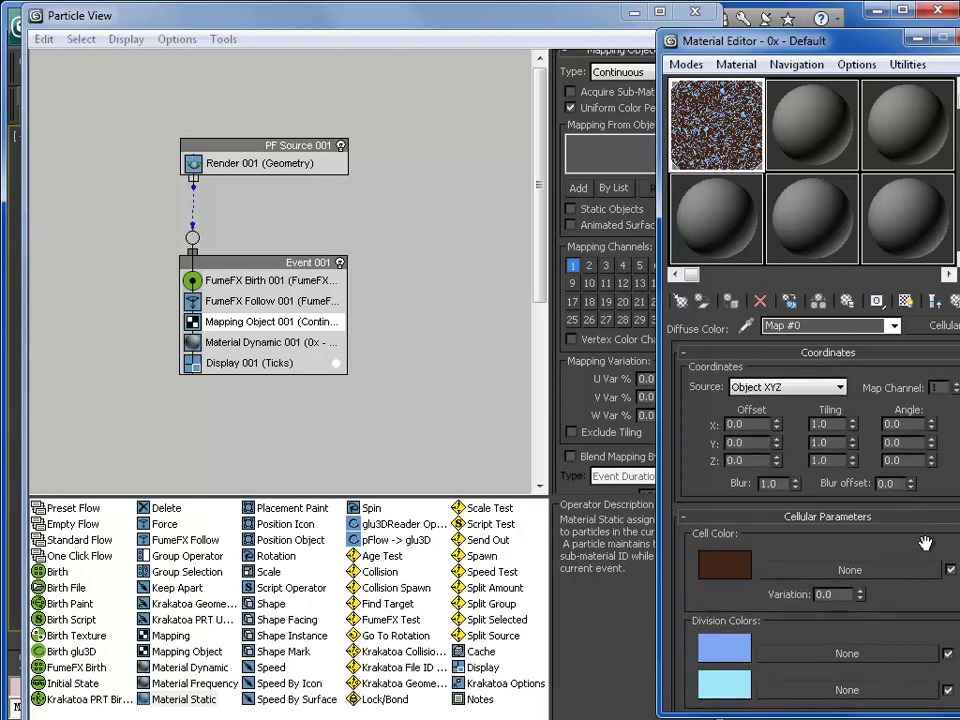
{"action": "left_click_drag", "start_coordinate": [956, 452], "coordinate": [951, 432]}
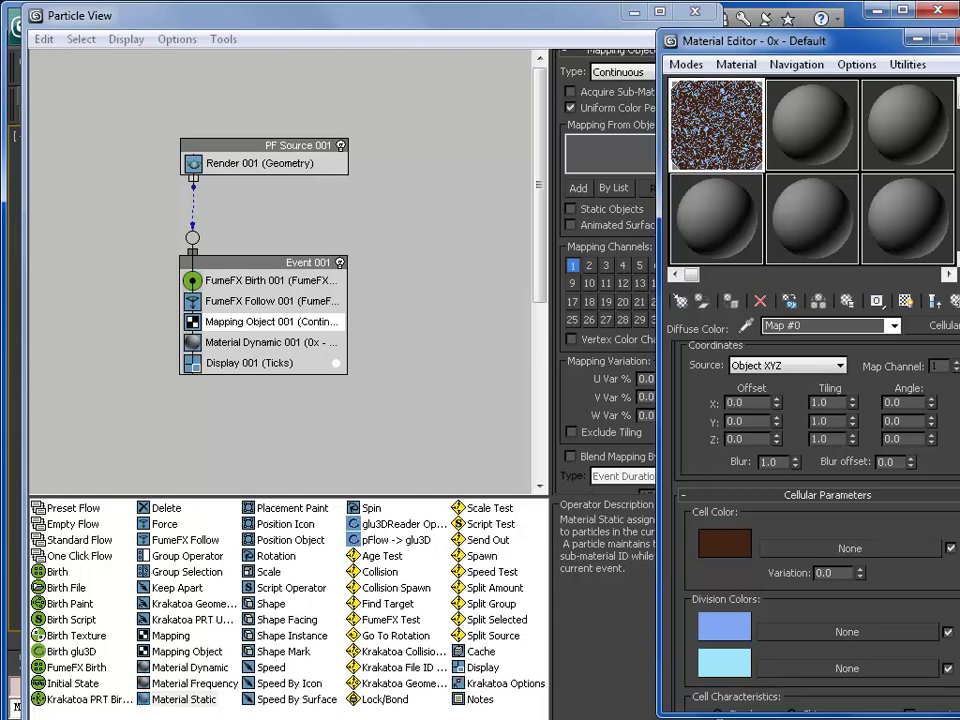
- Shorten Particle View, test-render the frame and turn on Auto Key
{"action": "left_click_drag", "start_coordinate": [525, 716], "coordinate": [525, 590]}
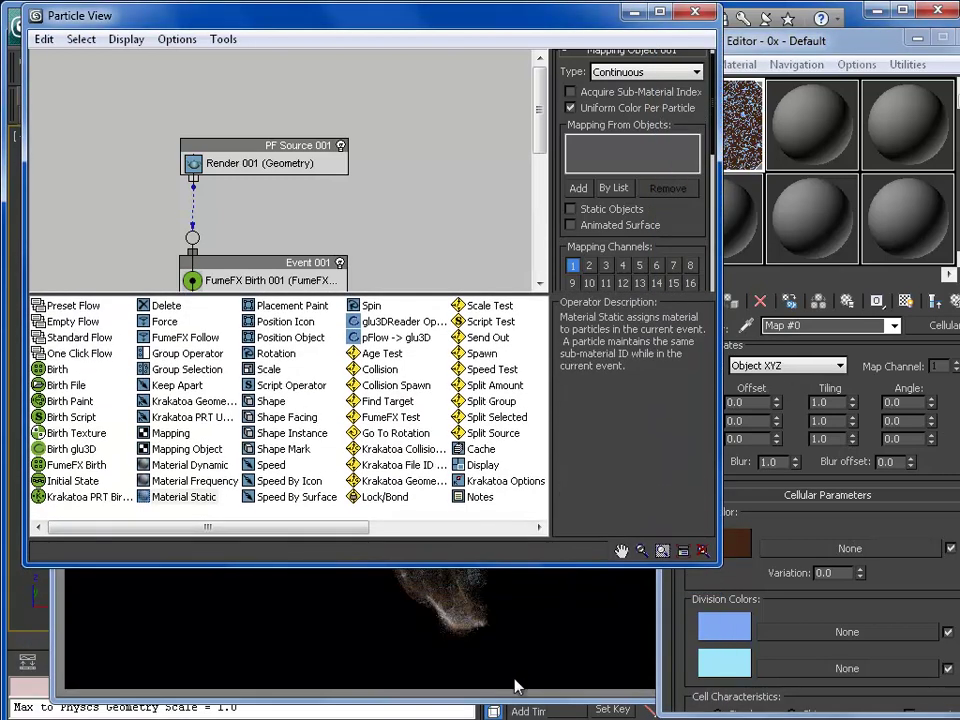
{"action": "key", "text": "shift+q"}
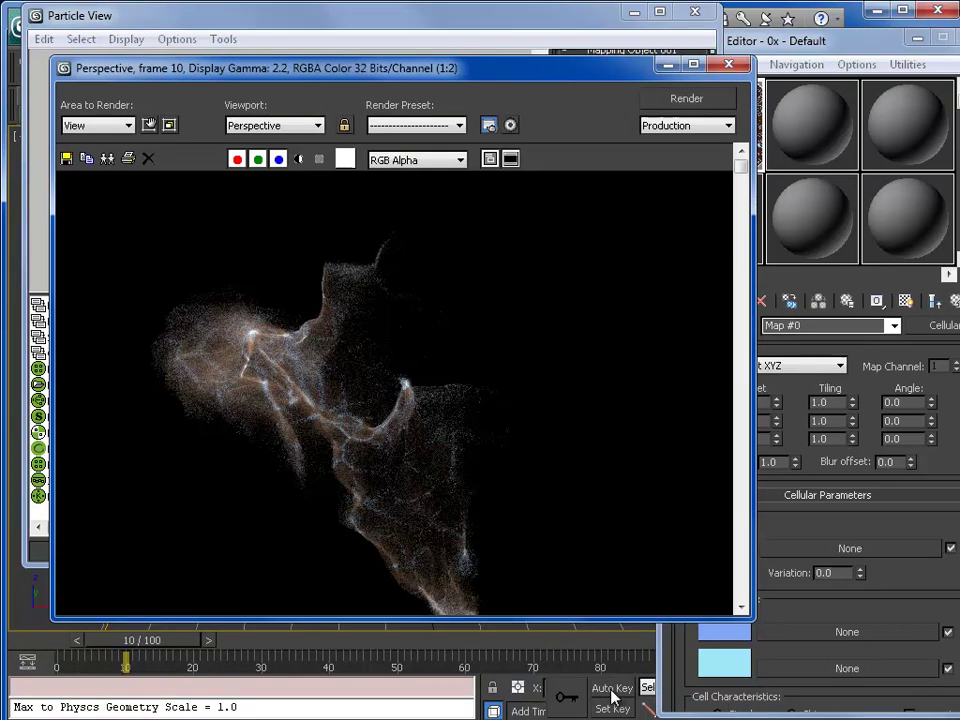
{"action": "left_click", "coordinate": [612, 687]}
{"action": "key", "text": "m"}
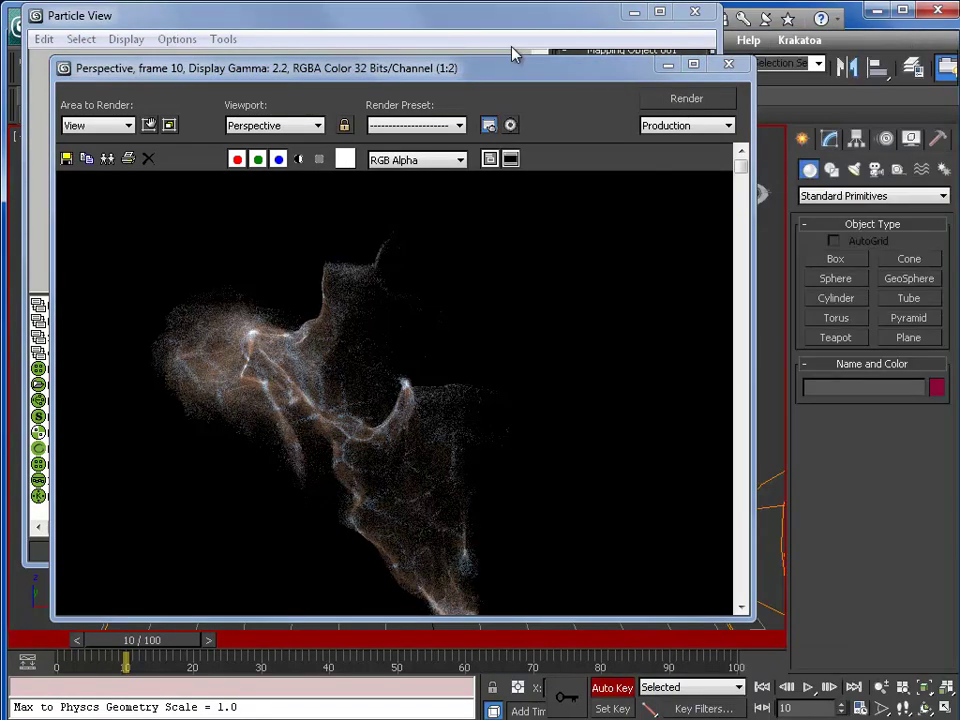
- Turn off the FumeFX Birth event, minimize the windows and scrub back to frame 4
{"action": "left_click", "coordinate": [43, 217]}
{"action": "right_click", "coordinate": [249, 269]}
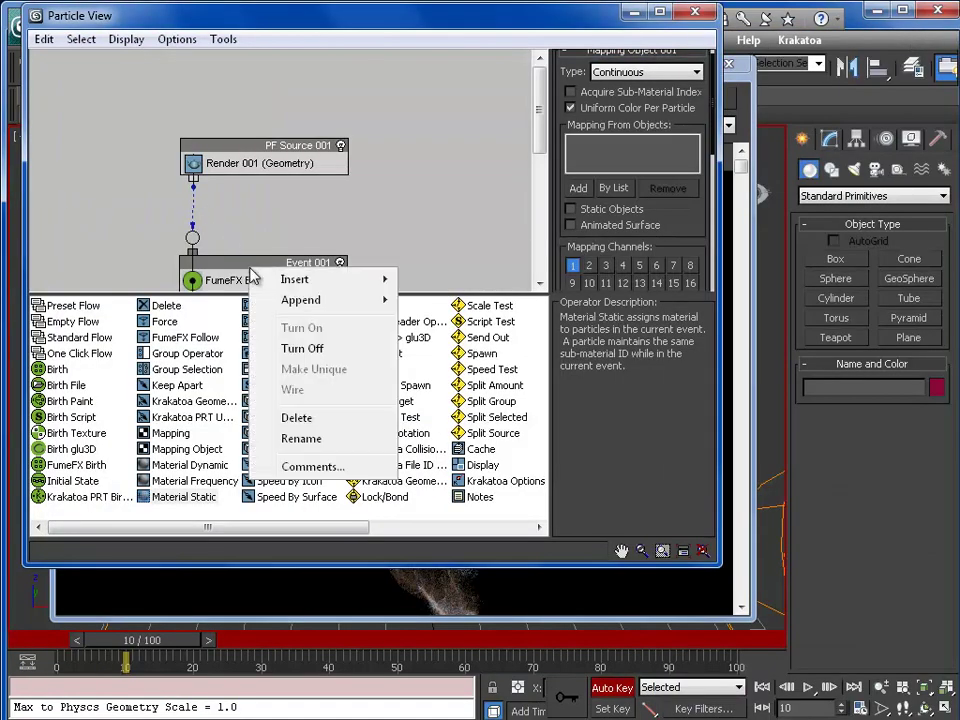
{"action": "left_click", "coordinate": [326, 352]}
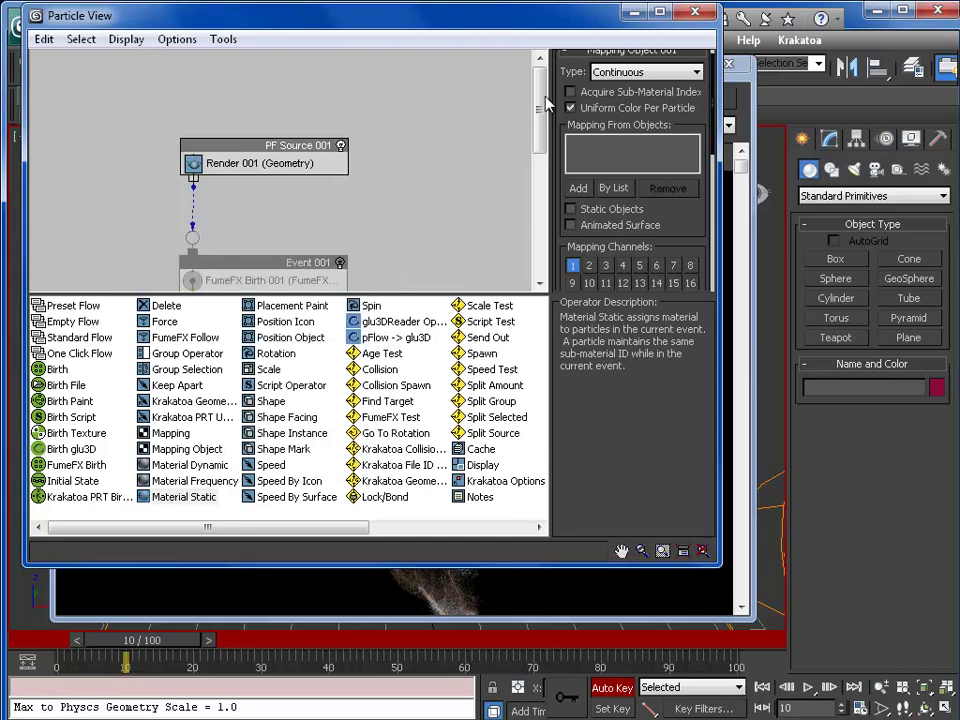
{"action": "left_click", "coordinate": [632, 13]}
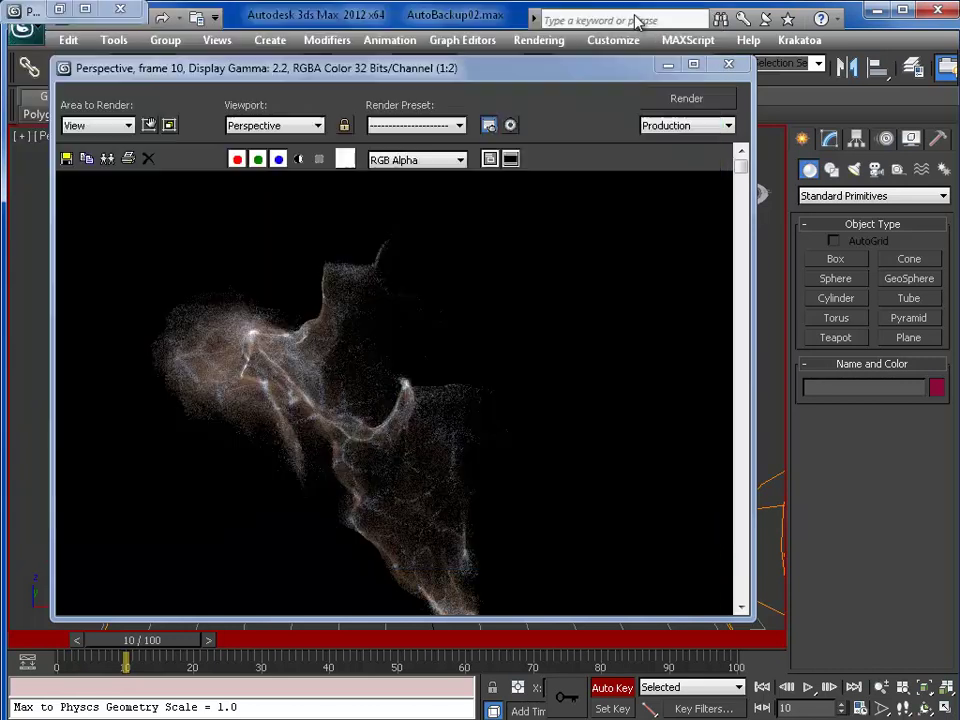
{"action": "left_click", "coordinate": [667, 65]}
{"action": "left_click_drag", "start_coordinate": [107, 648], "coordinate": [46, 648]}
- At frame 30, key the Cellular map's offsets to X 76, Y 8.9 and angles to 5.2, 2.7, 7.3
{"action": "key", "text": "w"}
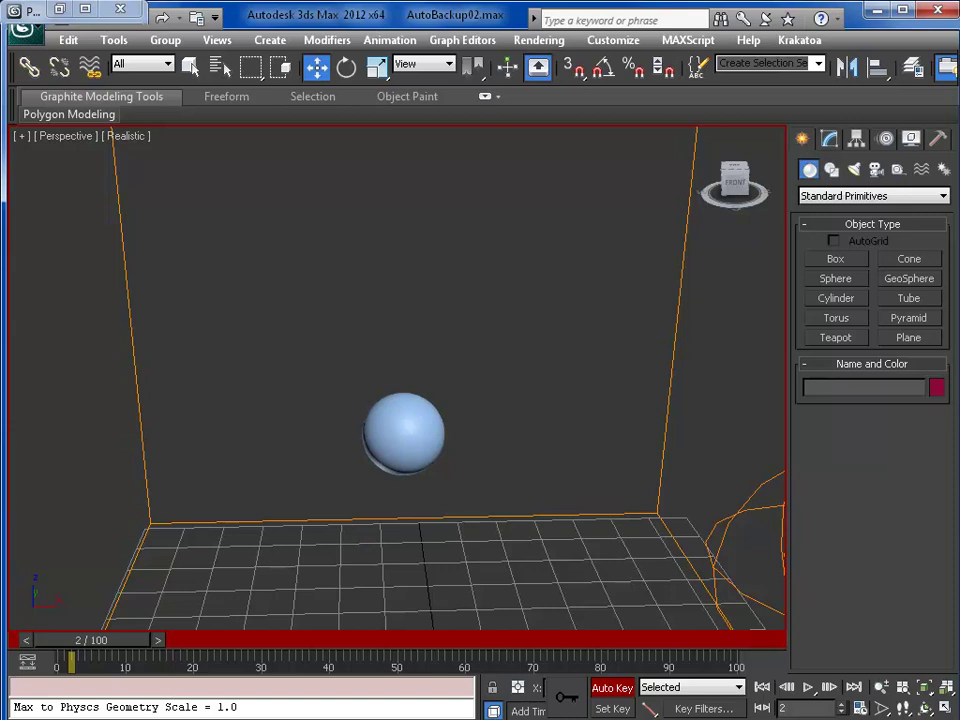
{"action": "key", "text": "m"}
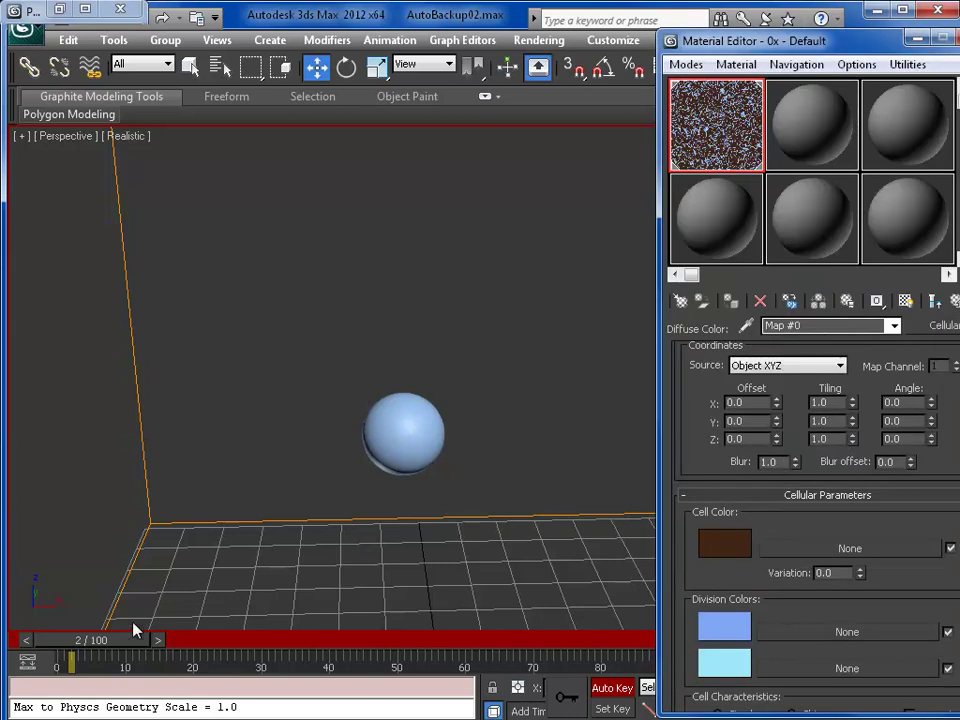
{"action": "left_click_drag", "start_coordinate": [137, 640], "coordinate": [272, 641]}
{"action": "key", "text": "w"}
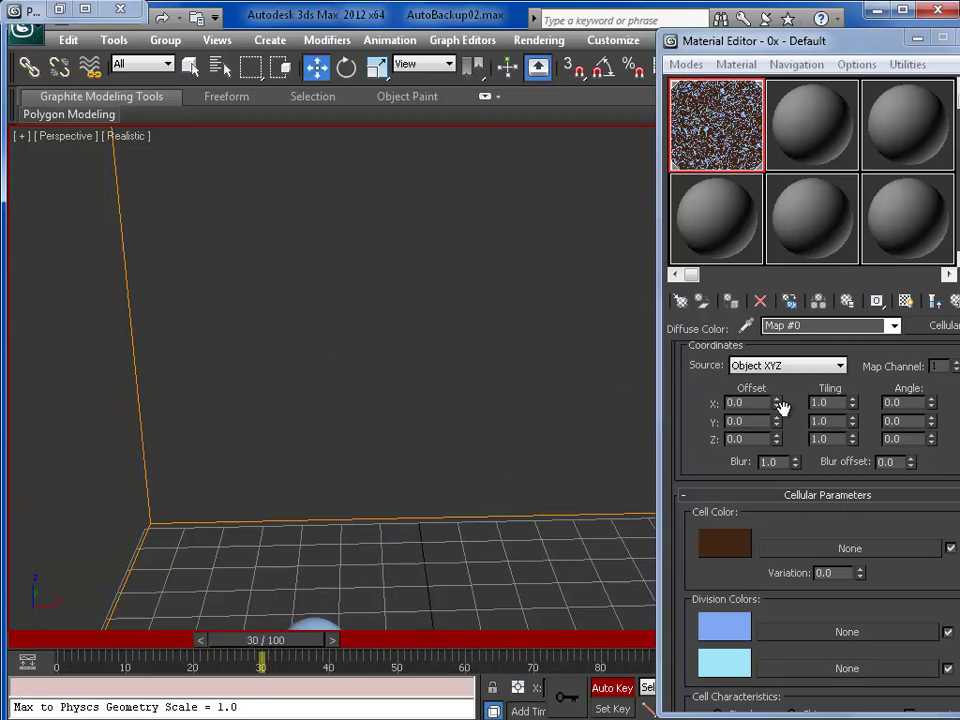
{"action": "left_click_drag", "start_coordinate": [777, 400], "coordinate": [800, 85]}
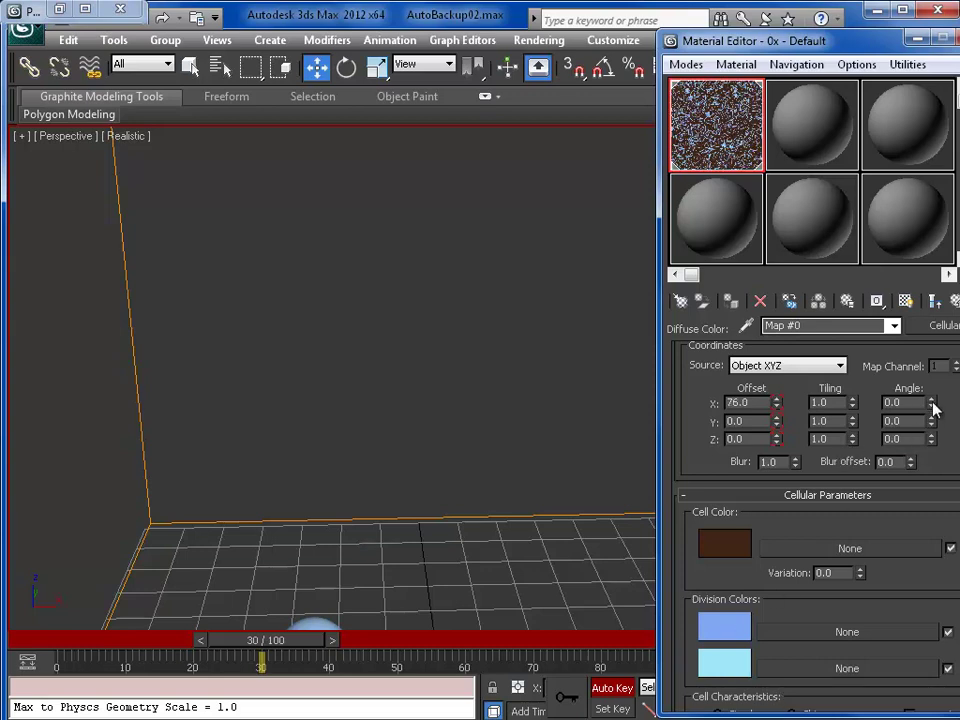
{"action": "mouse_move", "coordinate": [932, 408]}
{"action": "left_mouse_down"}
{"action": "mouse_move", "coordinate": [933, 350]}
{"action": "mouse_move", "coordinate": [936, 424]}
{"action": "left_mouse_up"}
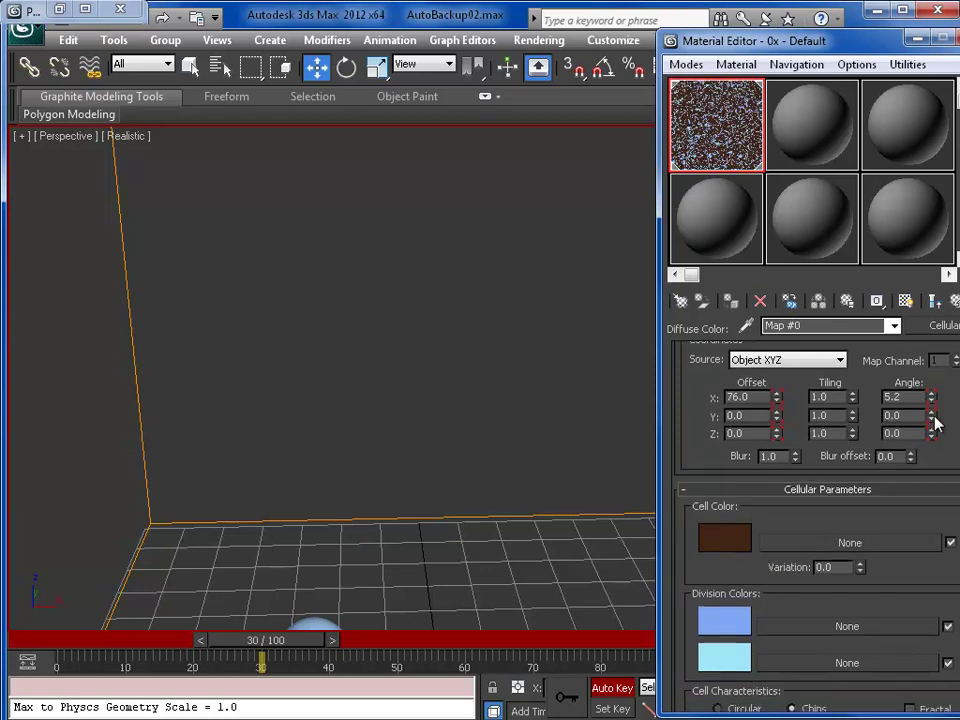
{"action": "left_click_drag", "start_coordinate": [934, 421], "coordinate": [950, 388]}
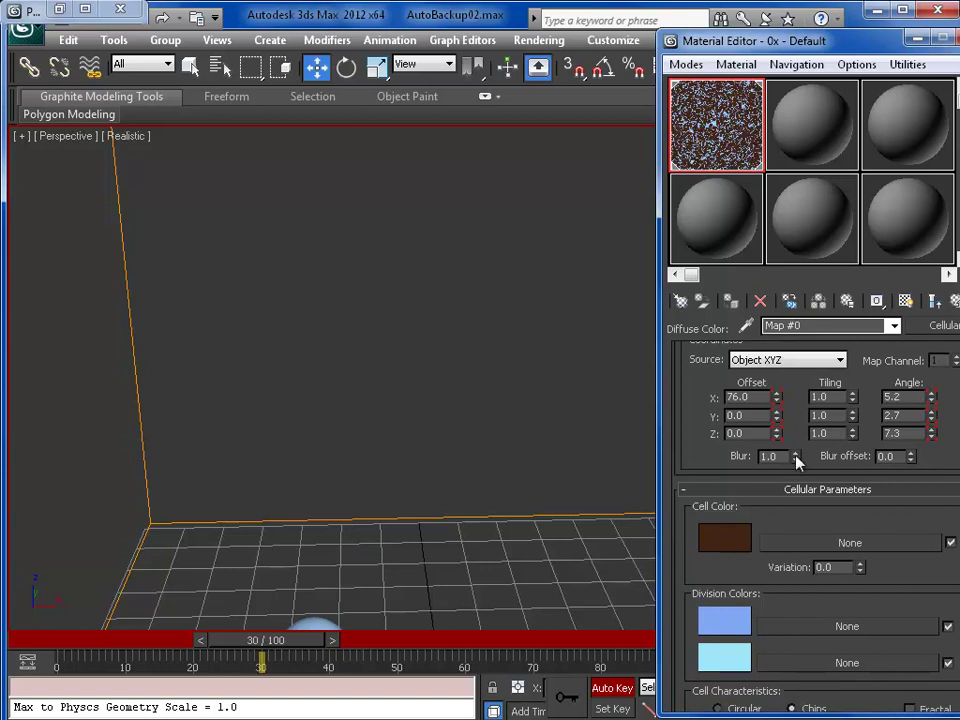
{"action": "left_click_drag", "start_coordinate": [777, 417], "coordinate": [784, 332]}
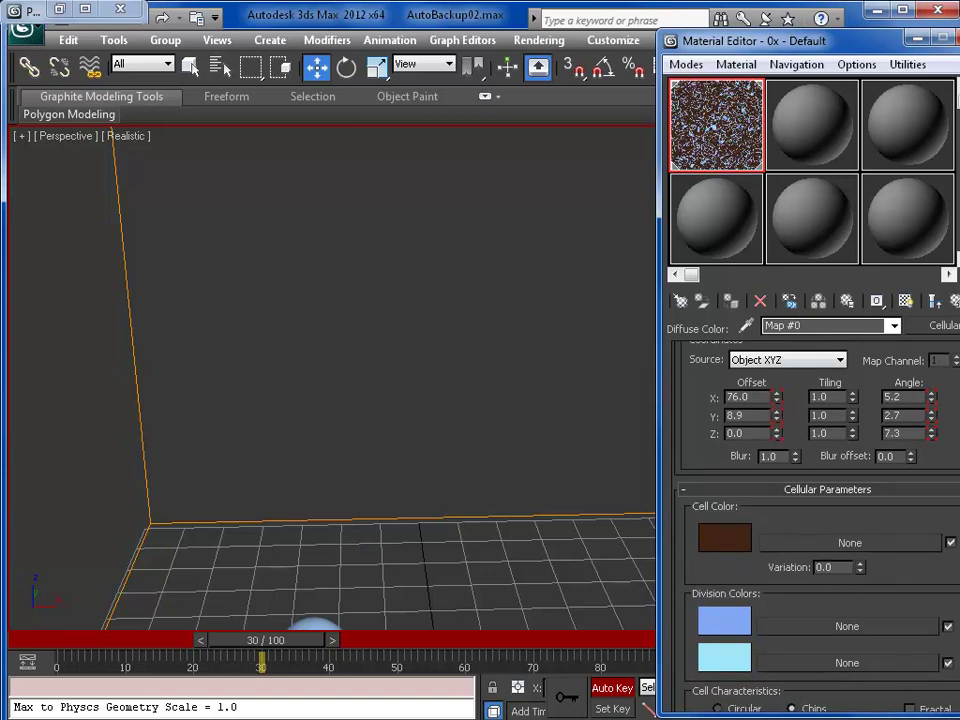
- Close the Material Editor, turn off Auto Key and return the time slider to frame 0
{"action": "key", "text": "m"}
{"action": "left_click", "coordinate": [605, 690]}
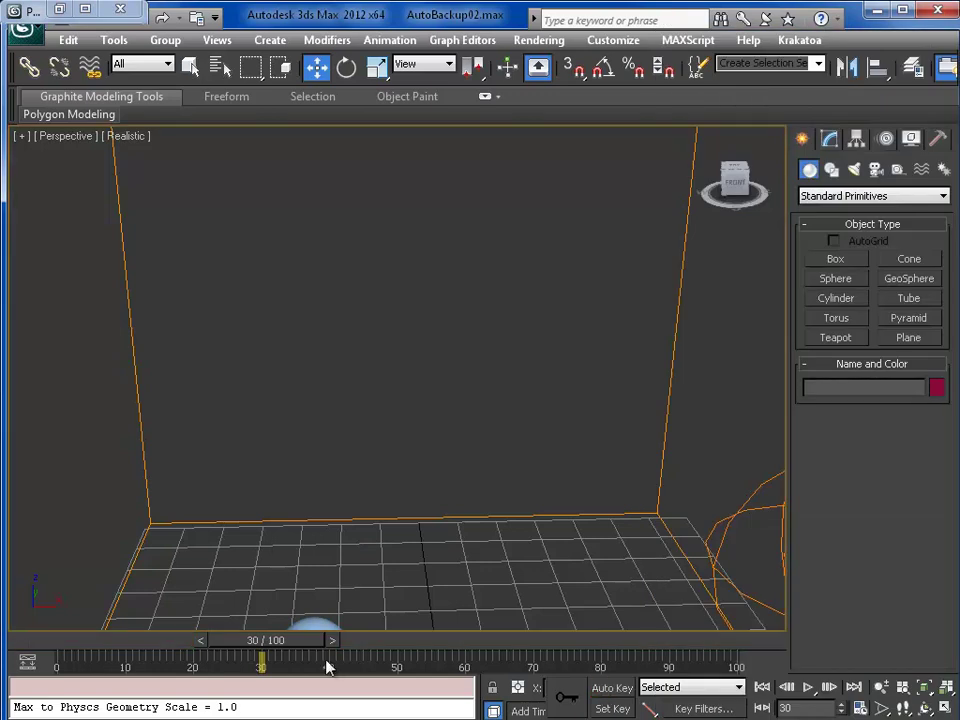
{"action": "left_click_drag", "start_coordinate": [208, 645], "coordinate": [32, 636]}
{"action": "key", "text": "w"}
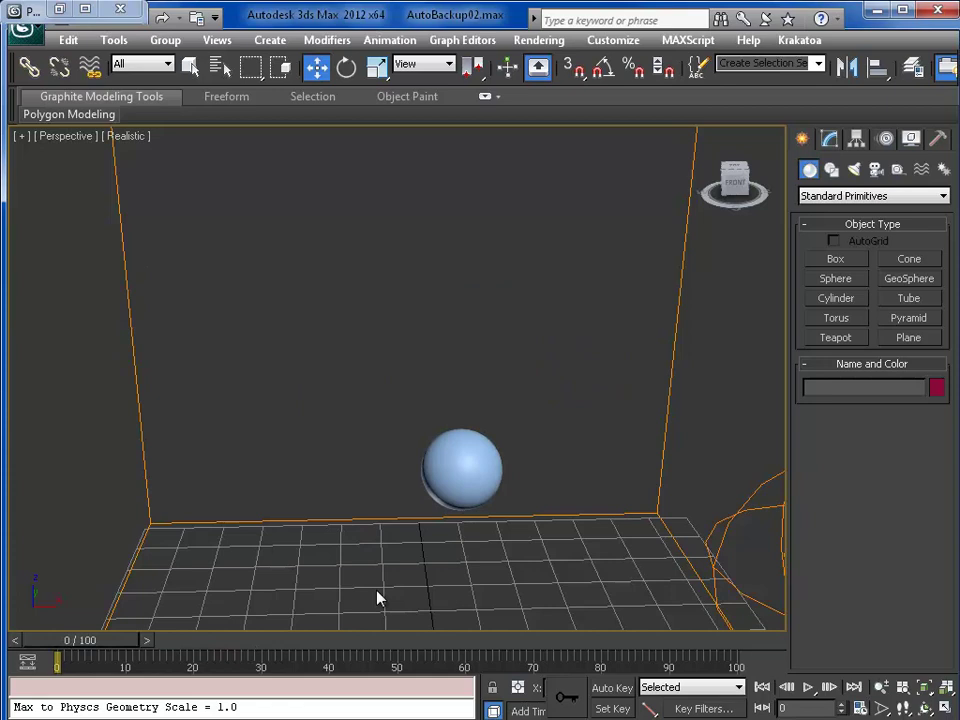
- Turn the FumeFX Birth event back on and open the Krakatoa Render Setup dialog
{"action": "key", "text": "6"}
{"action": "right_click", "coordinate": [292, 264]}
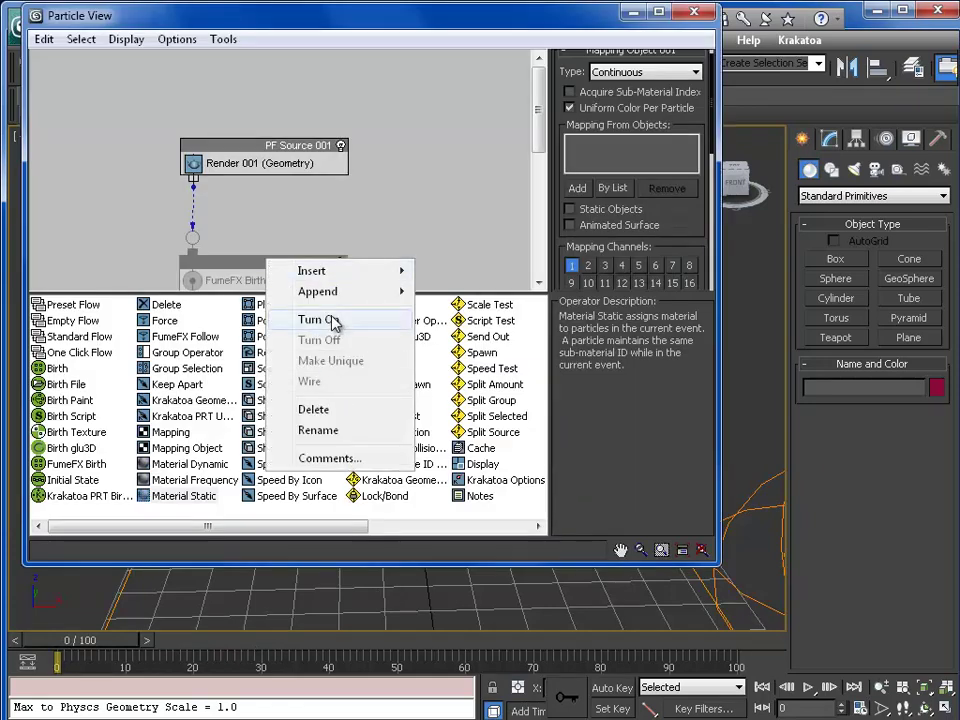
{"action": "left_click", "coordinate": [332, 319]}
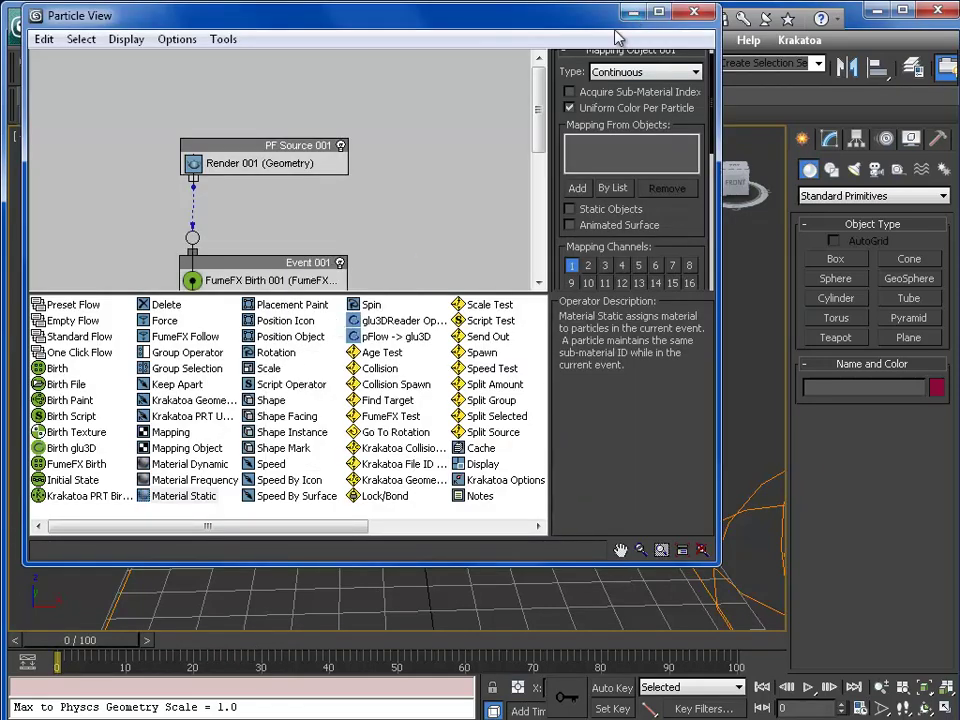
{"action": "key", "text": "6"}
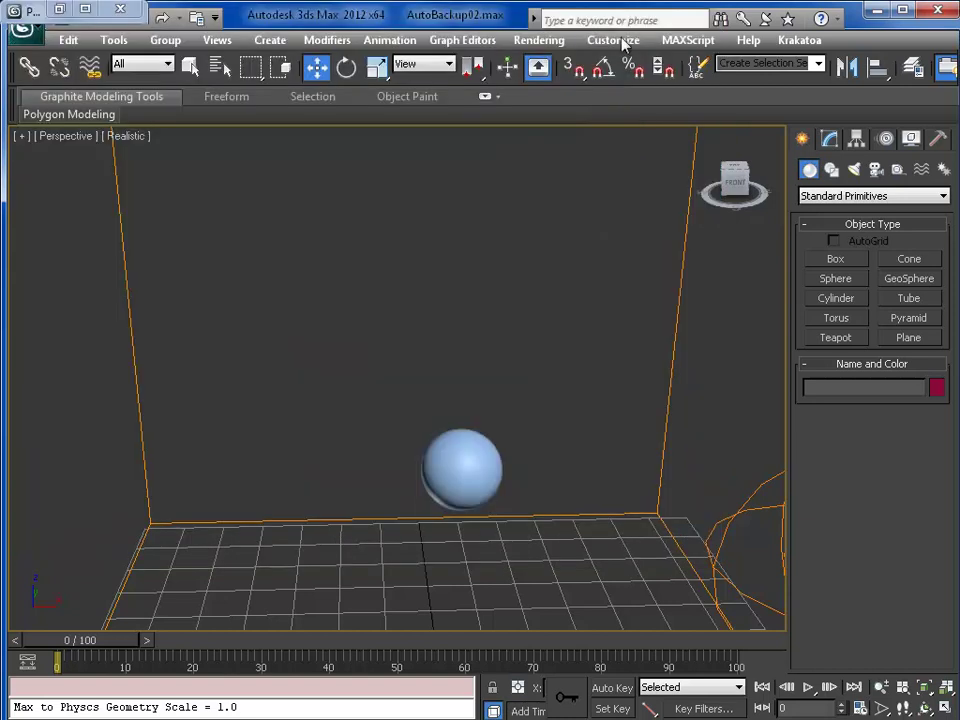
{"action": "key", "text": "F10"}
- Render the active time segment at 800x600, accepting the warning that no files will be saved
{"action": "left_click_drag", "start_coordinate": [925, 45], "coordinate": [467, 100]}
{"action": "left_click", "coordinate": [399, 125]}
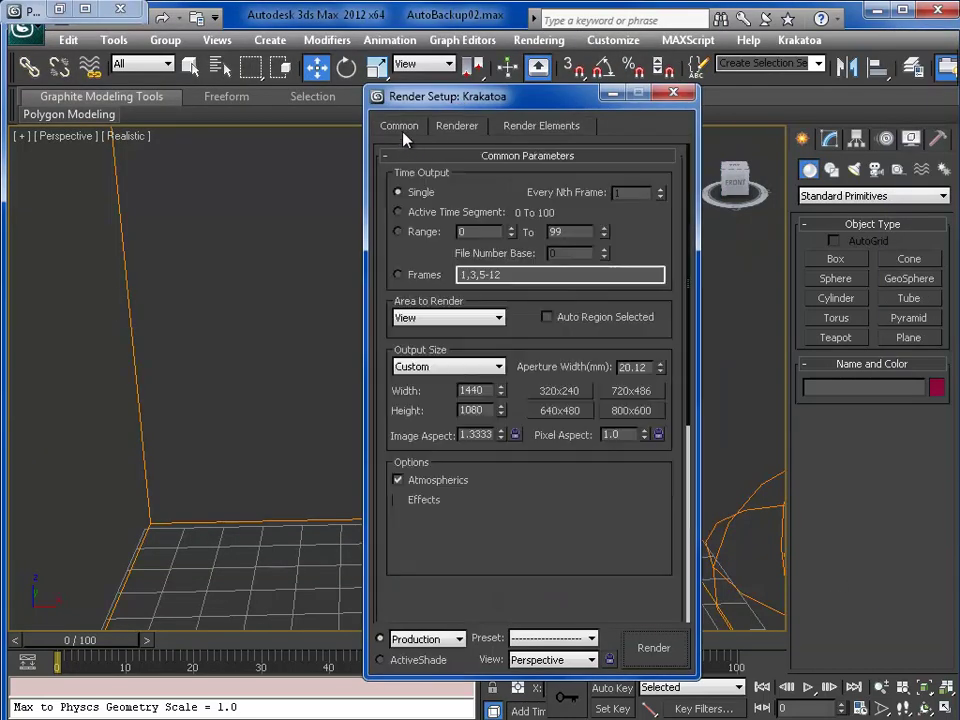
{"action": "left_click", "coordinate": [405, 213]}
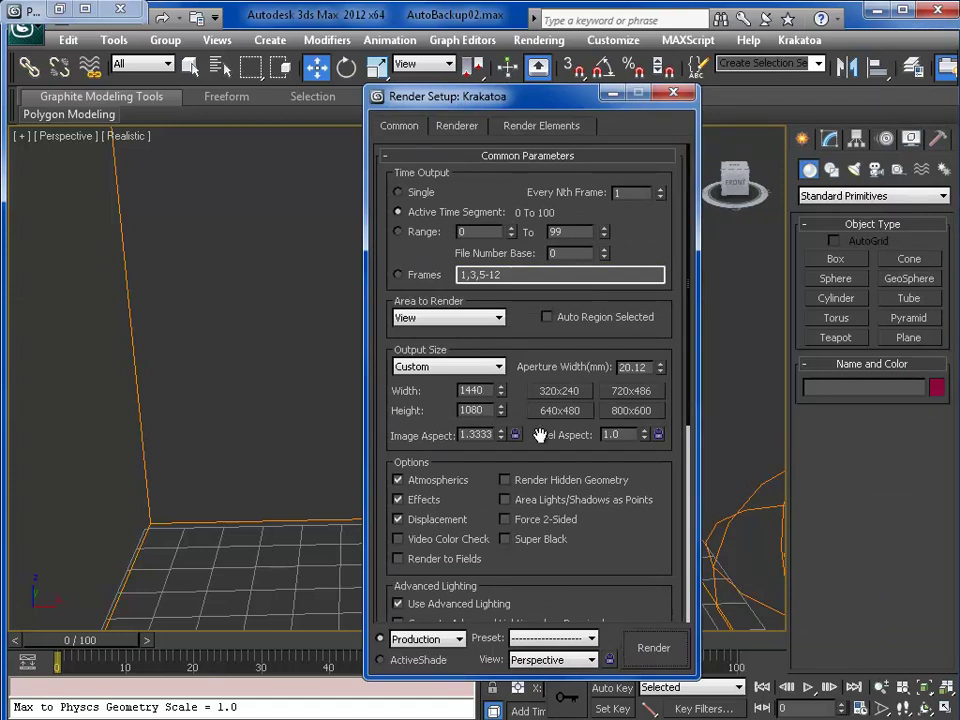
{"action": "left_click", "coordinate": [624, 411]}
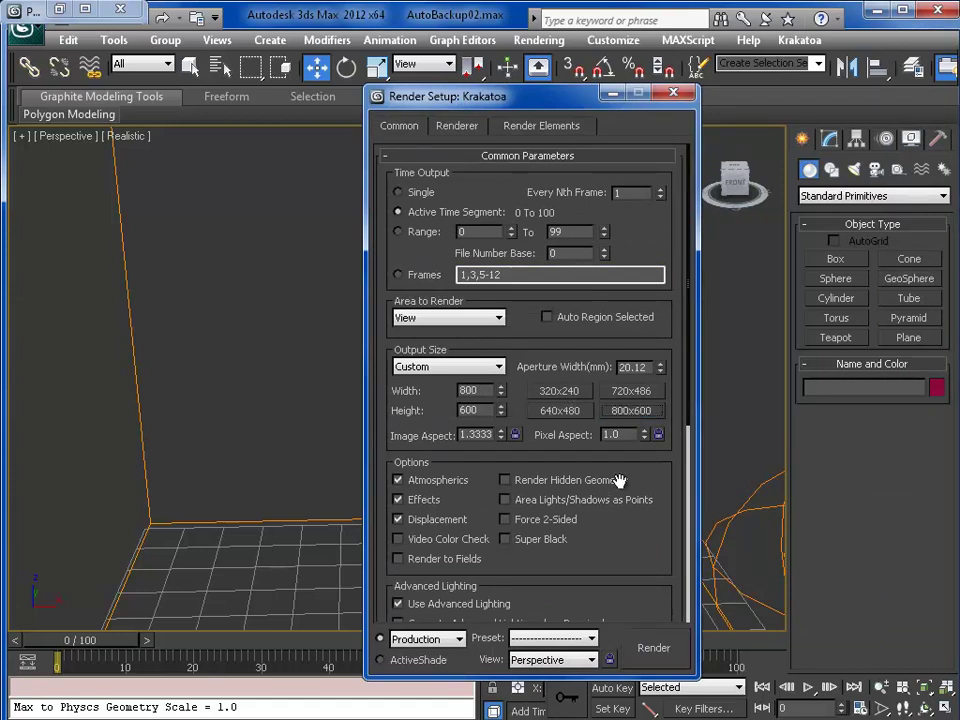
{"action": "left_click", "coordinate": [654, 647]}
{"action": "left_click", "coordinate": [845, 552]}
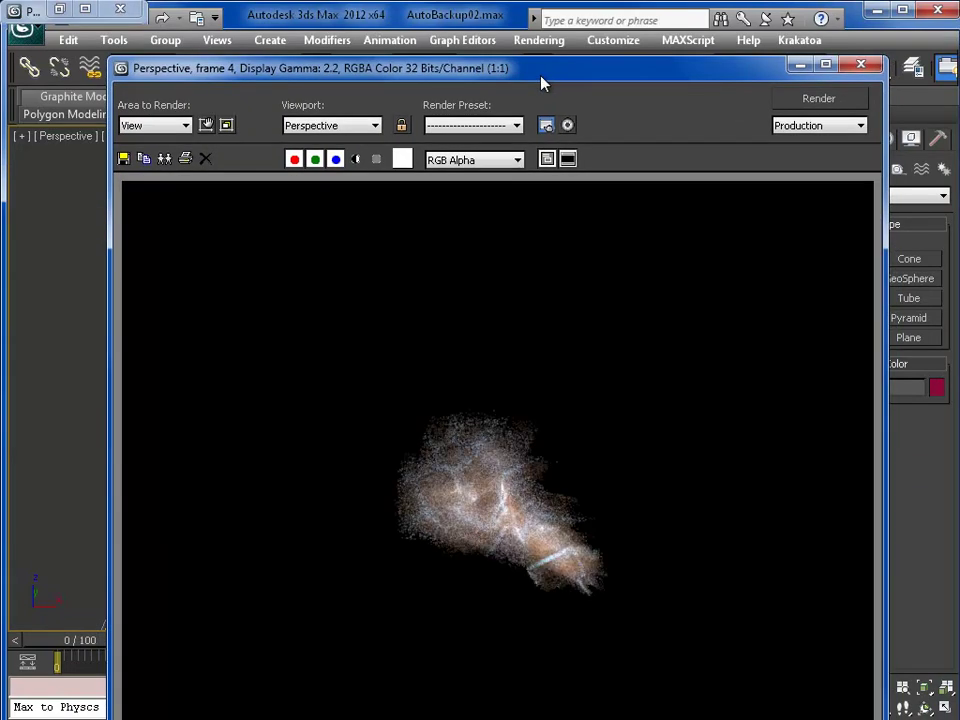
- Move the Rendered Frame Window aside while Krakatoa renders the sequence to frame 18
{"action": "left_click_drag", "start_coordinate": [541, 83], "coordinate": [517, 42]}
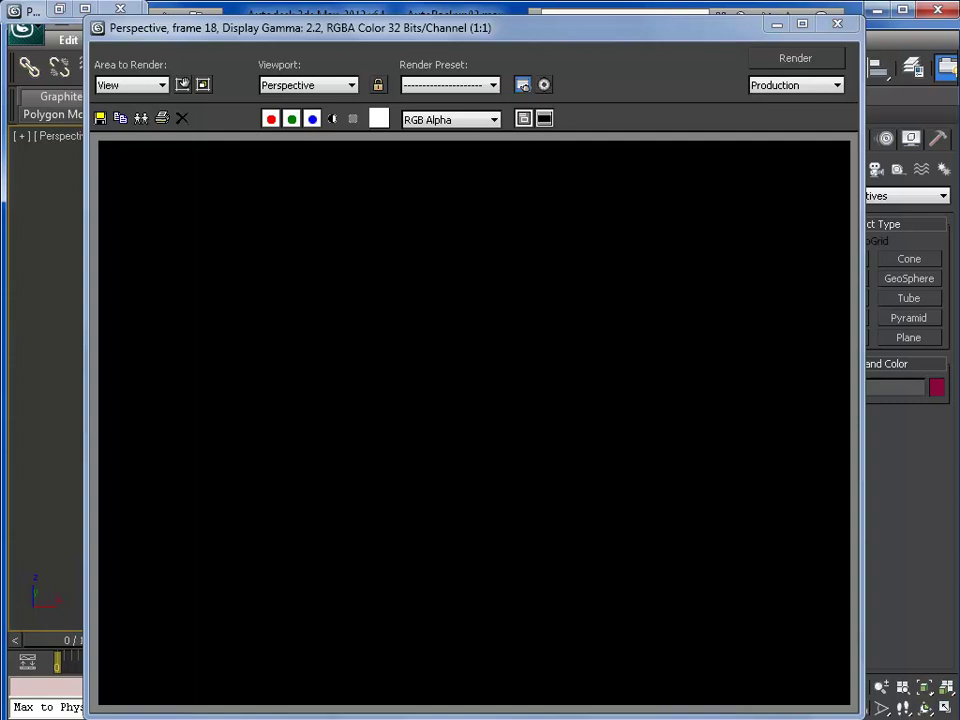
- Close the Rendered Frame Window and play the animation, stopping at frame 25
{"action": "left_click", "coordinate": [837, 23]}
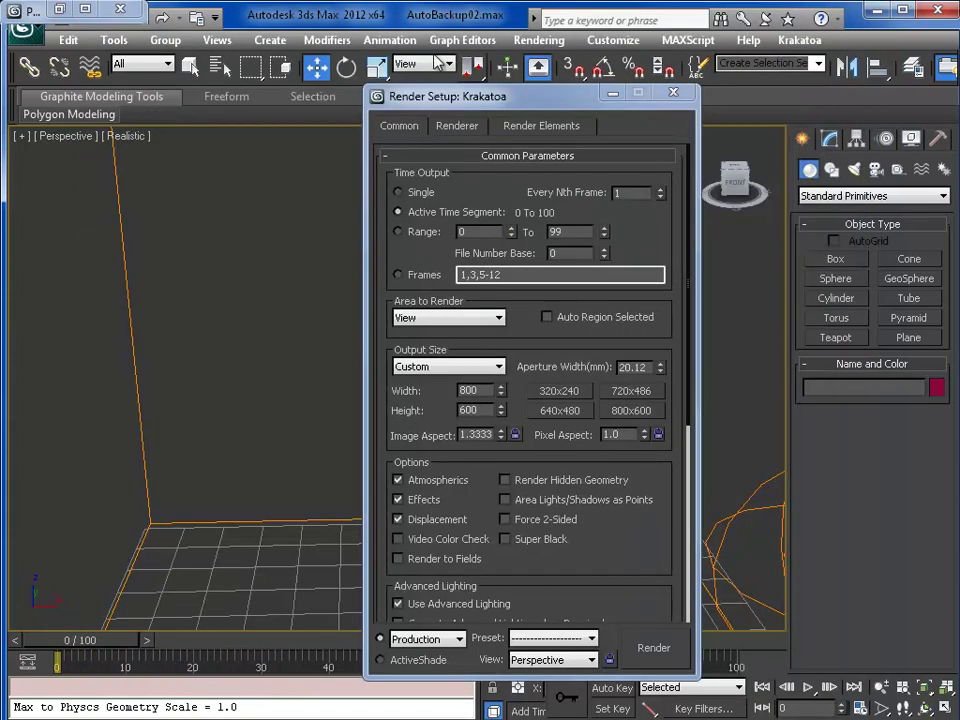
{"action": "left_click", "coordinate": [538, 40]}
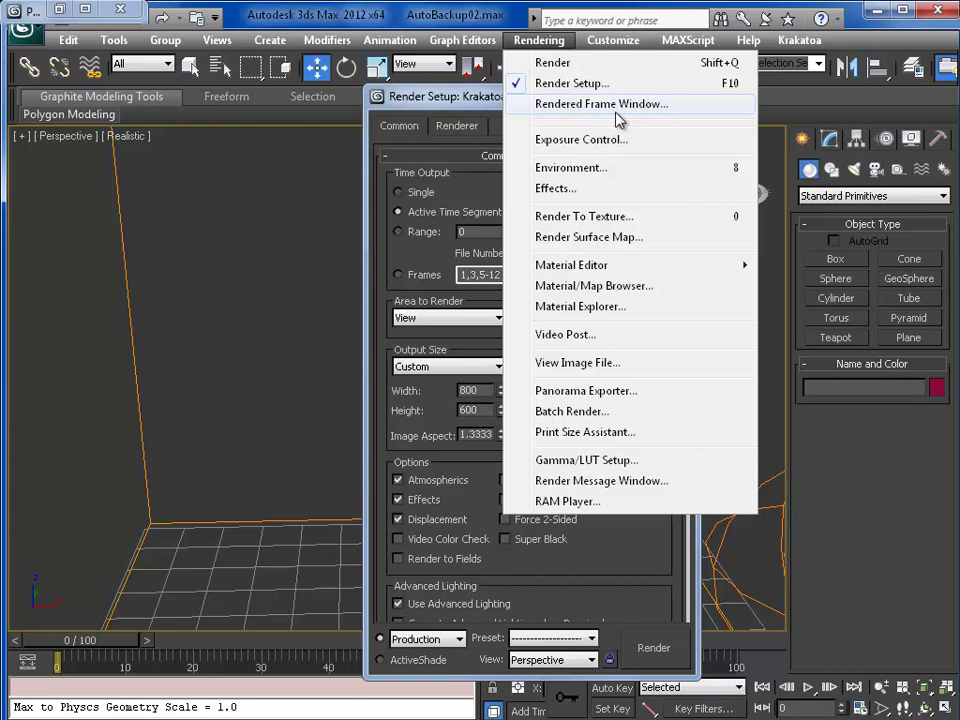
{"action": "left_click", "coordinate": [617, 112]}
{"action": "left_click", "coordinate": [837, 26]}
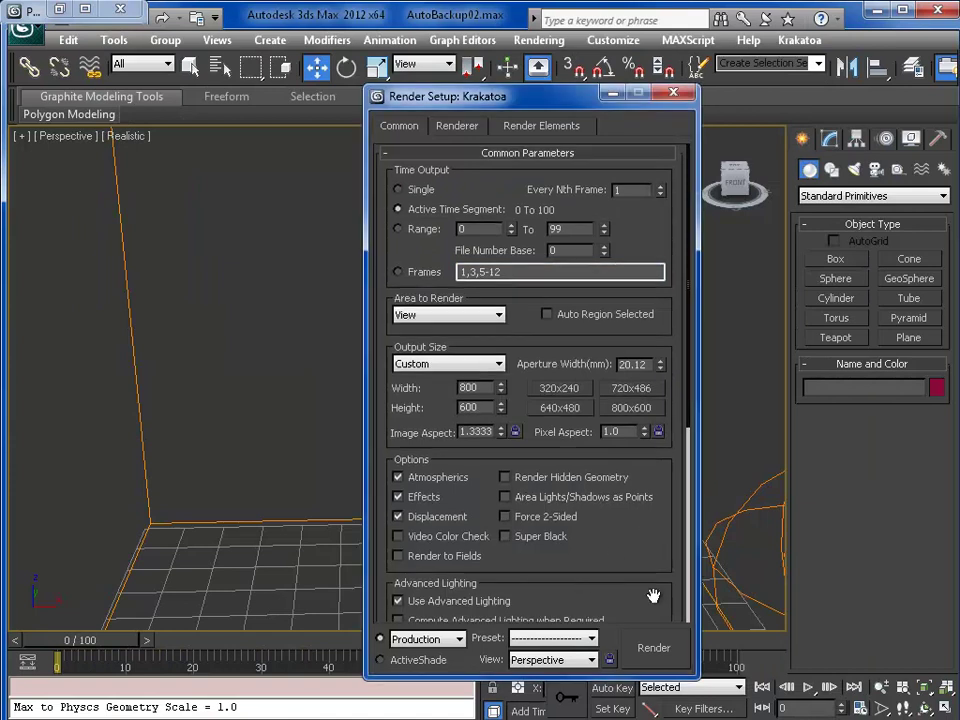
{"action": "left_click", "coordinate": [805, 698]}
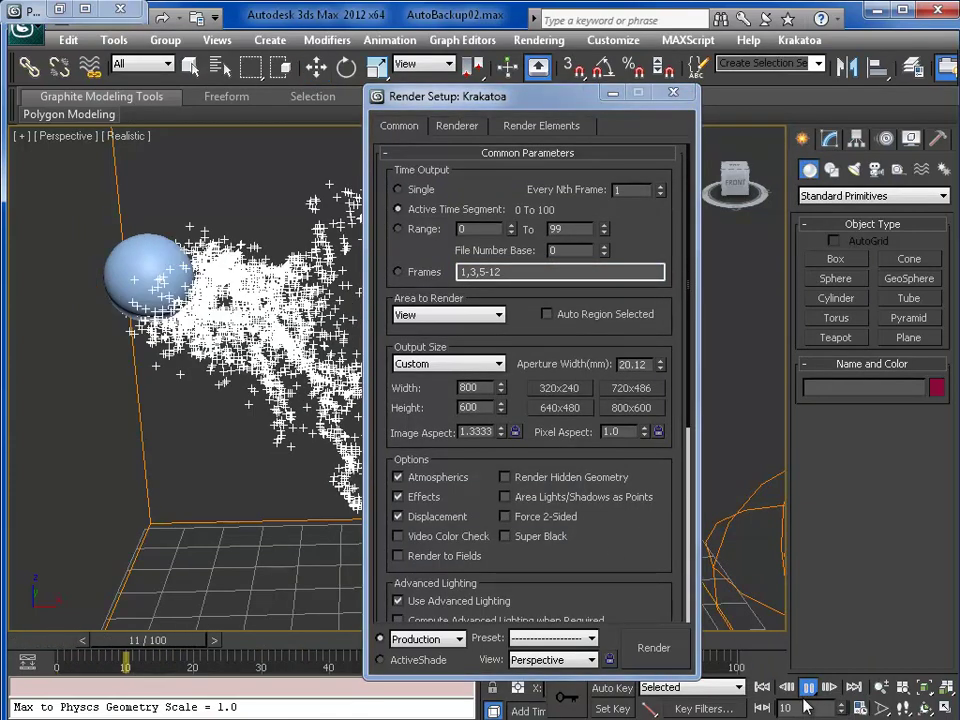
{"action": "left_click", "coordinate": [807, 690]}
- Render frame 25 with Shift+Q to see the brown-and-blue Cellular-coloured particle cloud
{"action": "key", "text": "w"}
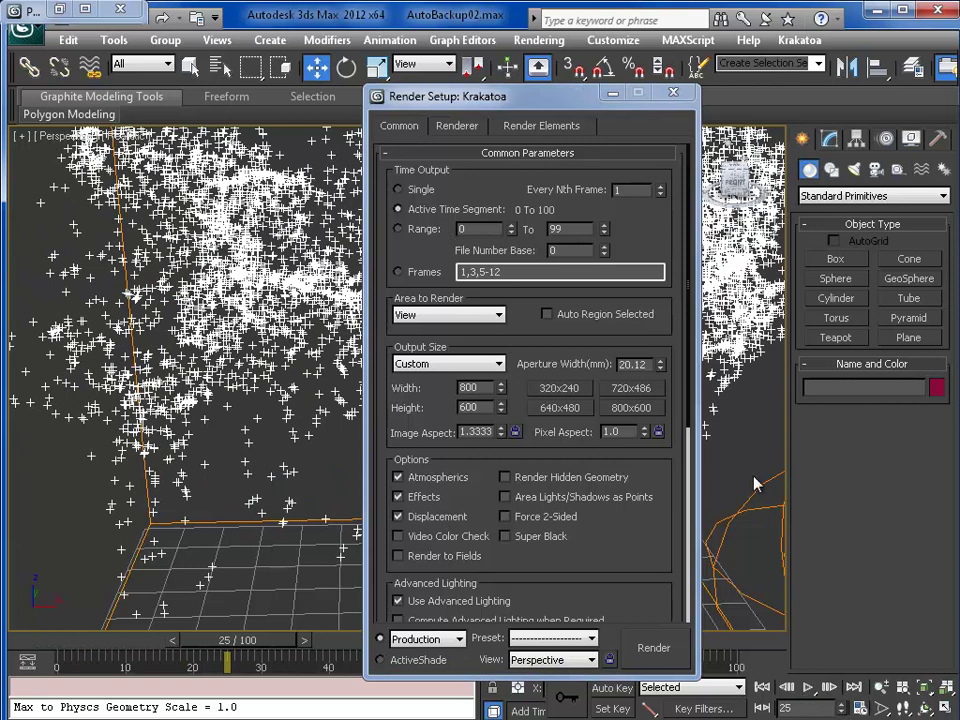
{"action": "key", "text": "shift+q"}
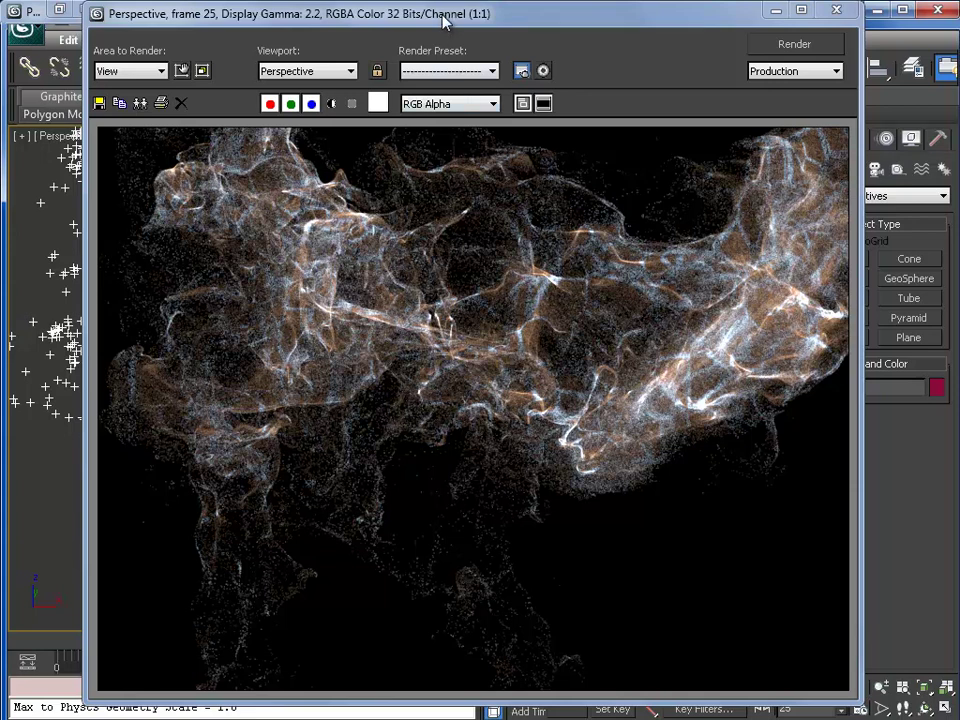
{"action": "mouse_move", "coordinate": [444, 16]}
{"action": "left_mouse_down"}
{"action": "mouse_move", "coordinate": [445, 30]}
{"action": "mouse_move", "coordinate": [455, 28]}
{"action": "left_mouse_up"}
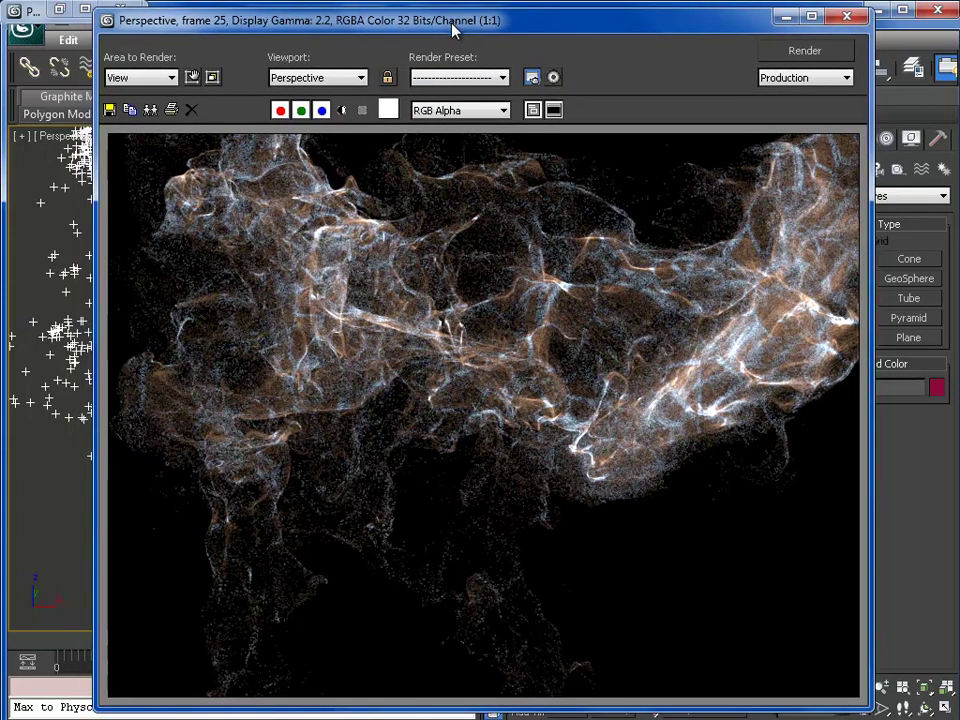